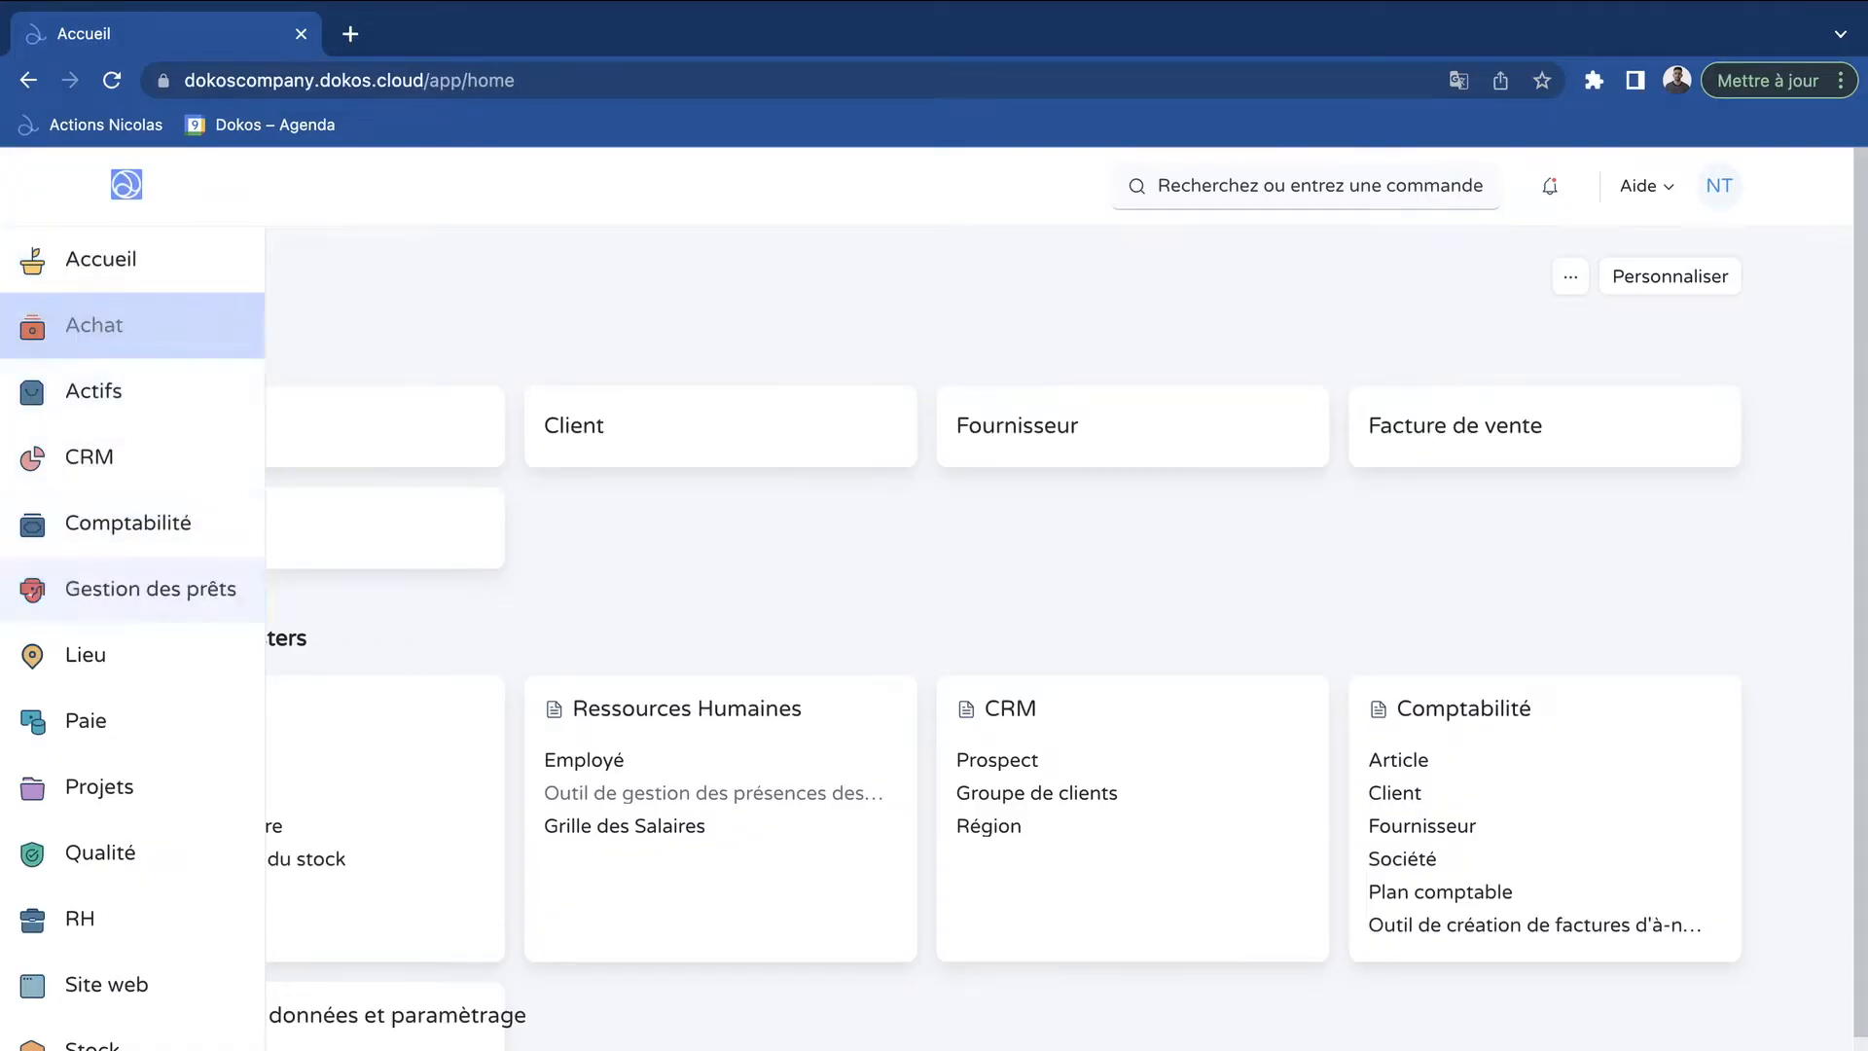
Open the Exercice fiscal list in the Comptabilité workspace and view the blank form for a new fiscal year, then return to the list
left_click(126, 526)
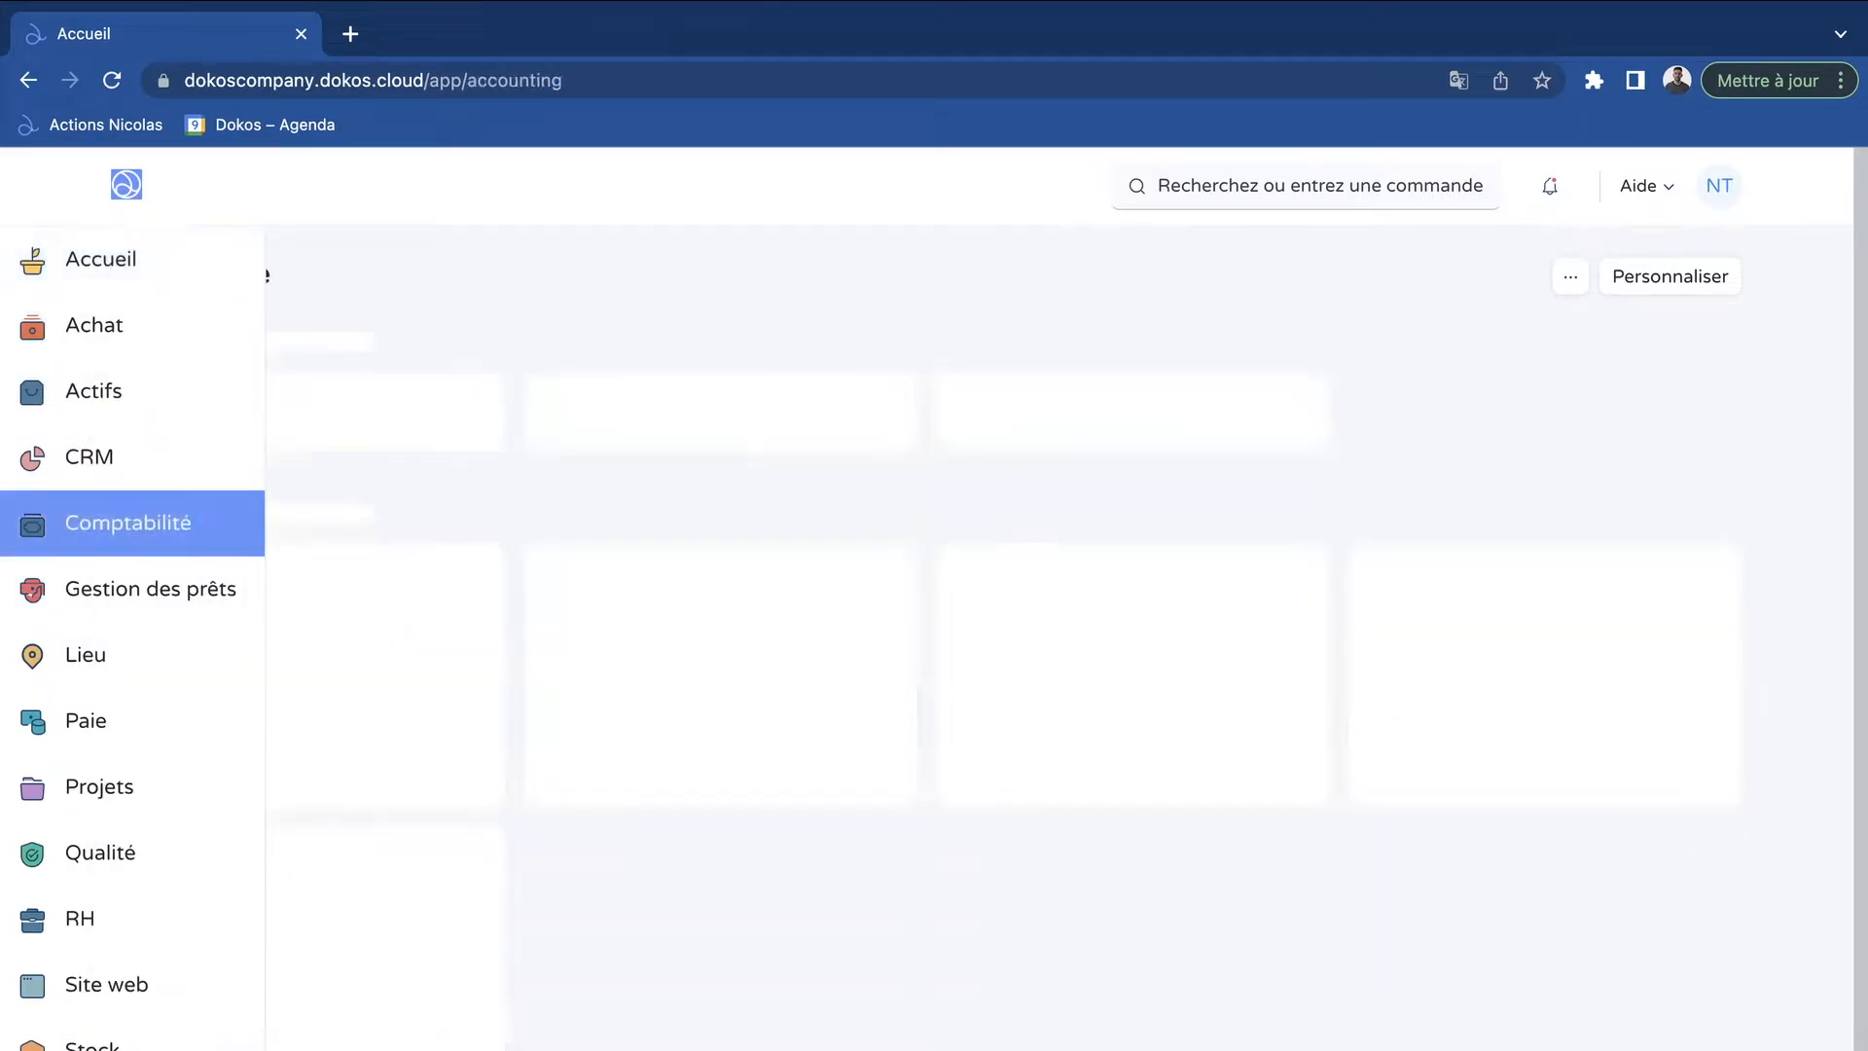
scroll(409, 718, "down", 6)
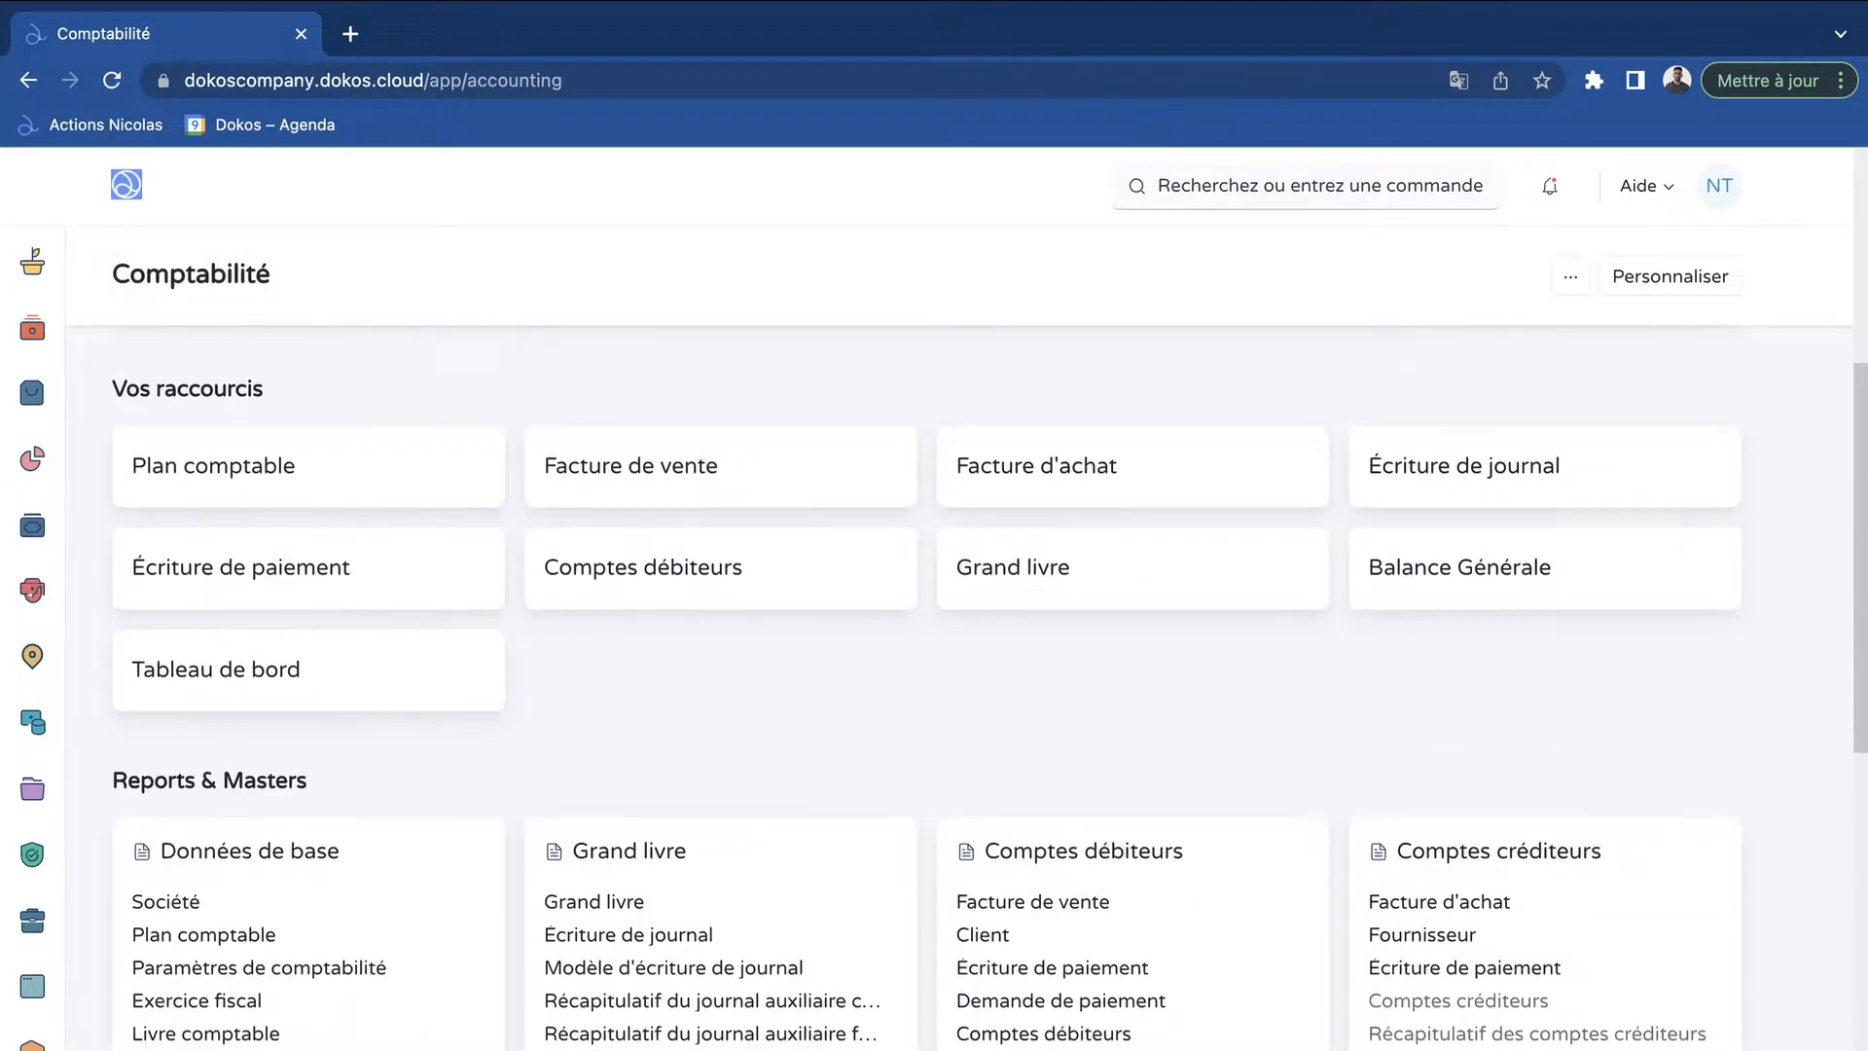
left_click(196, 907)
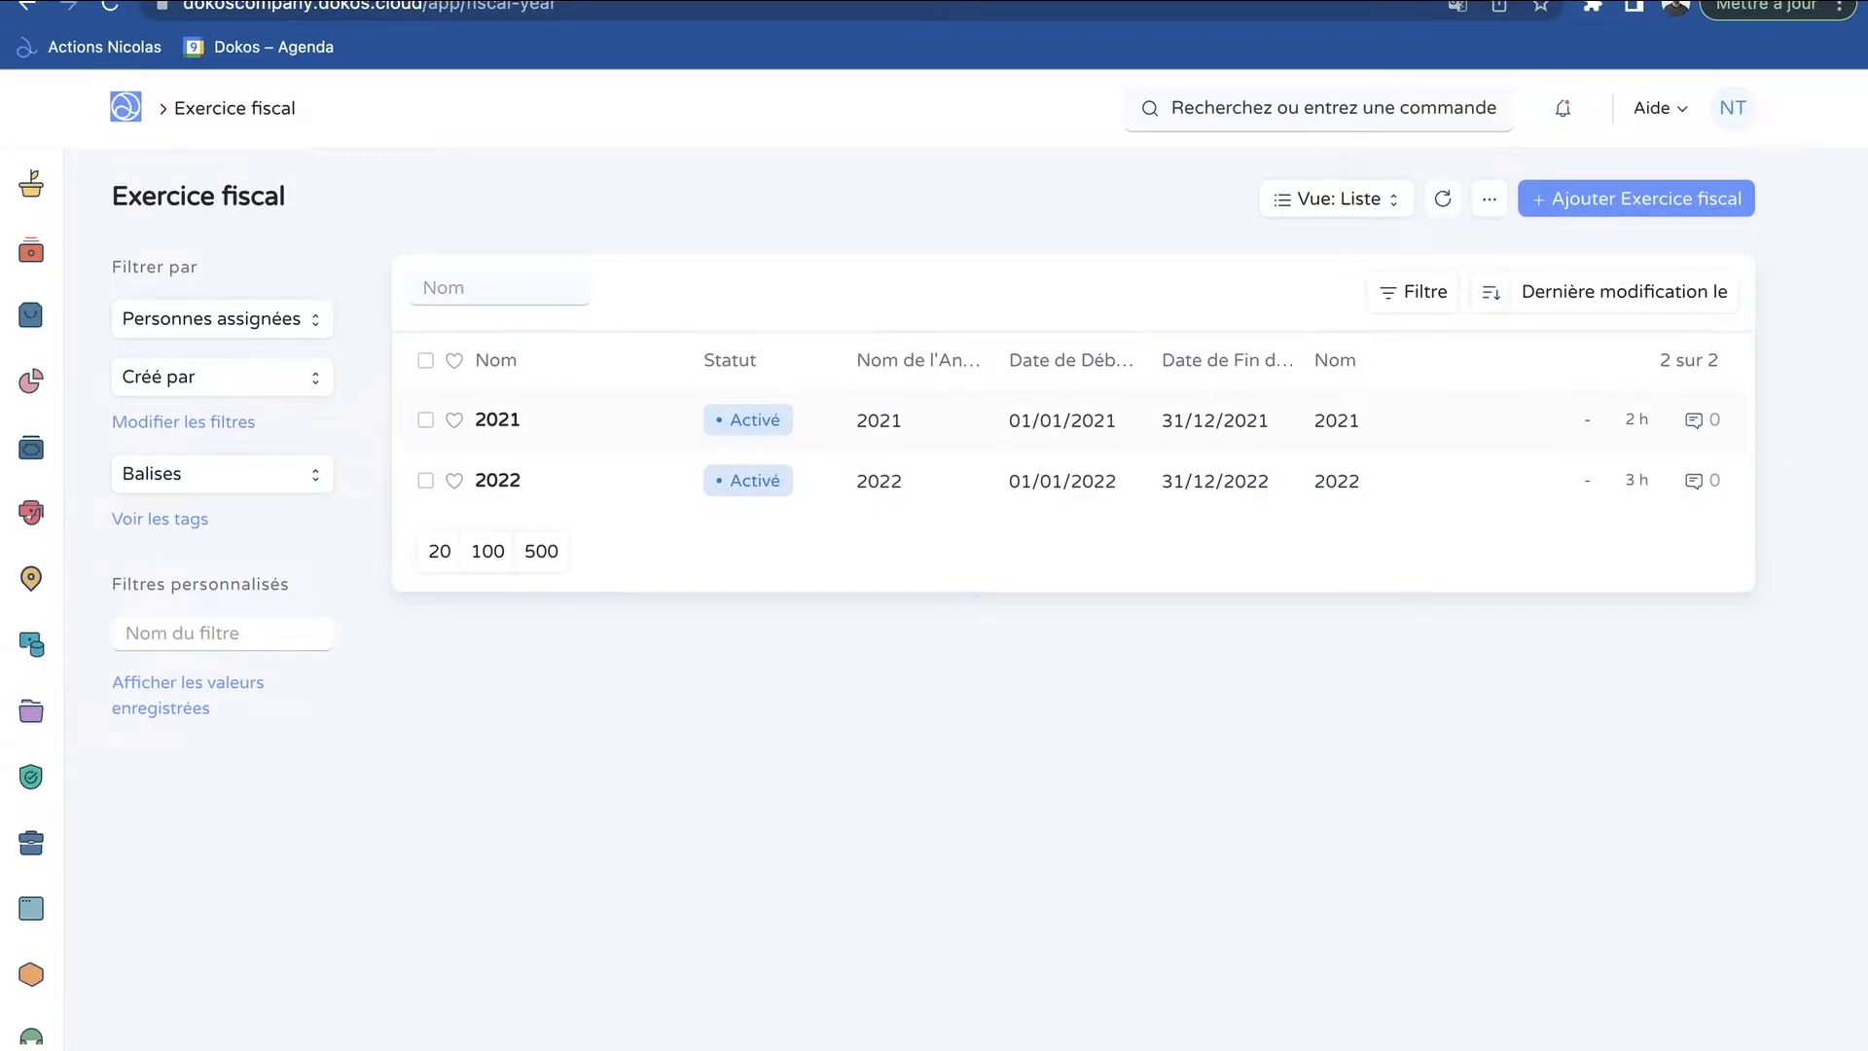
left_click(1637, 198)
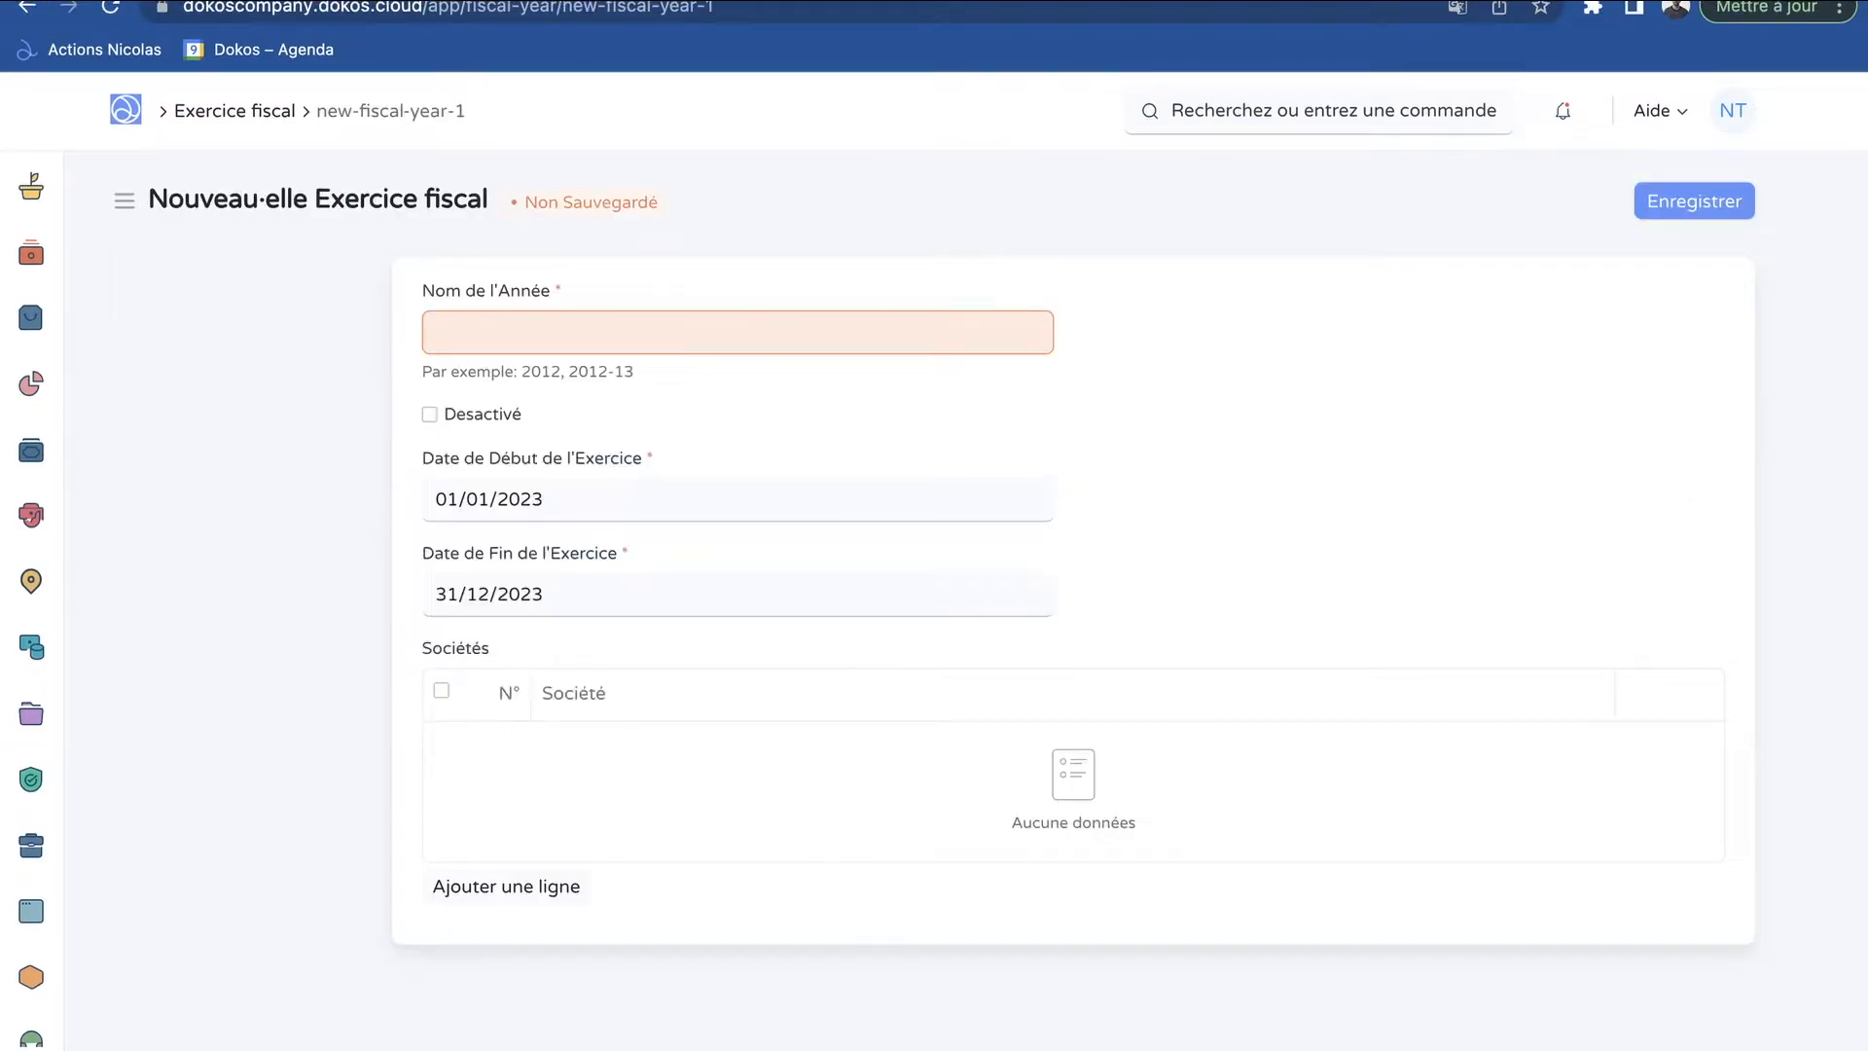
key("alt+Left")
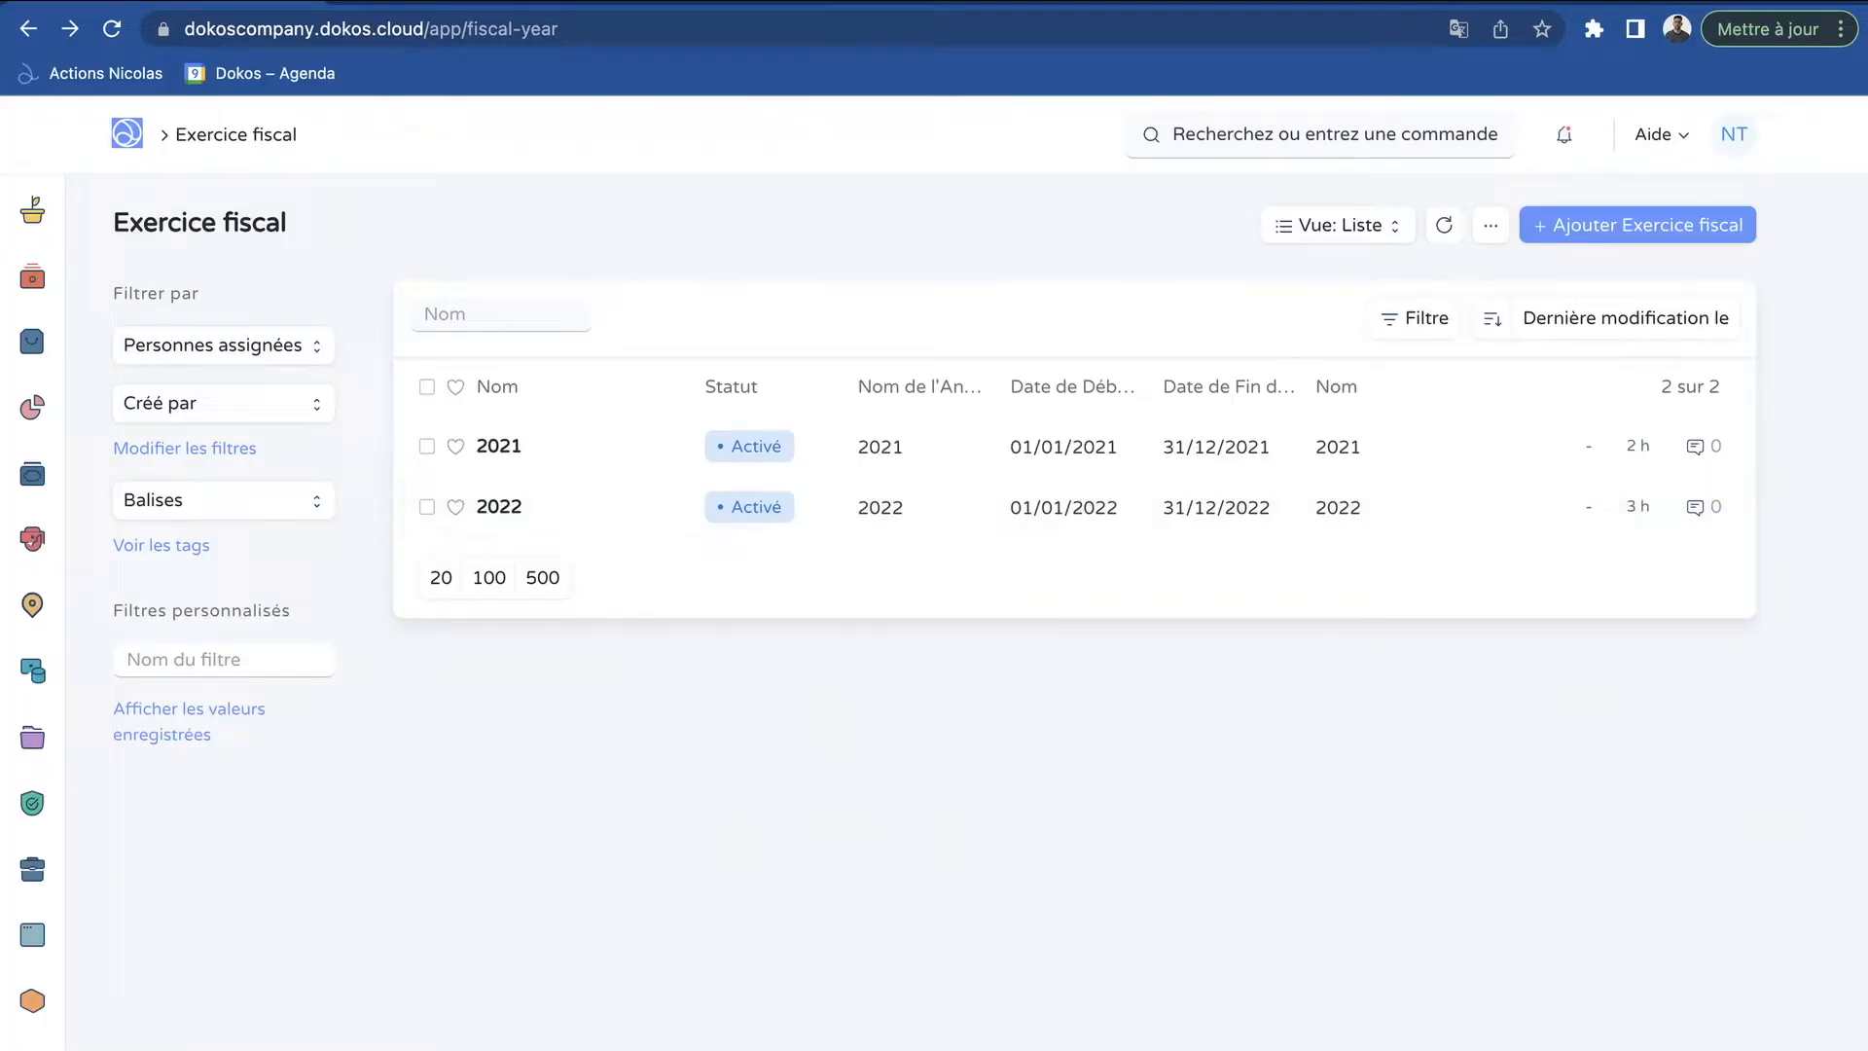
Open the Plan comptable from the Comptabilité workspace
left_click(97, 474)
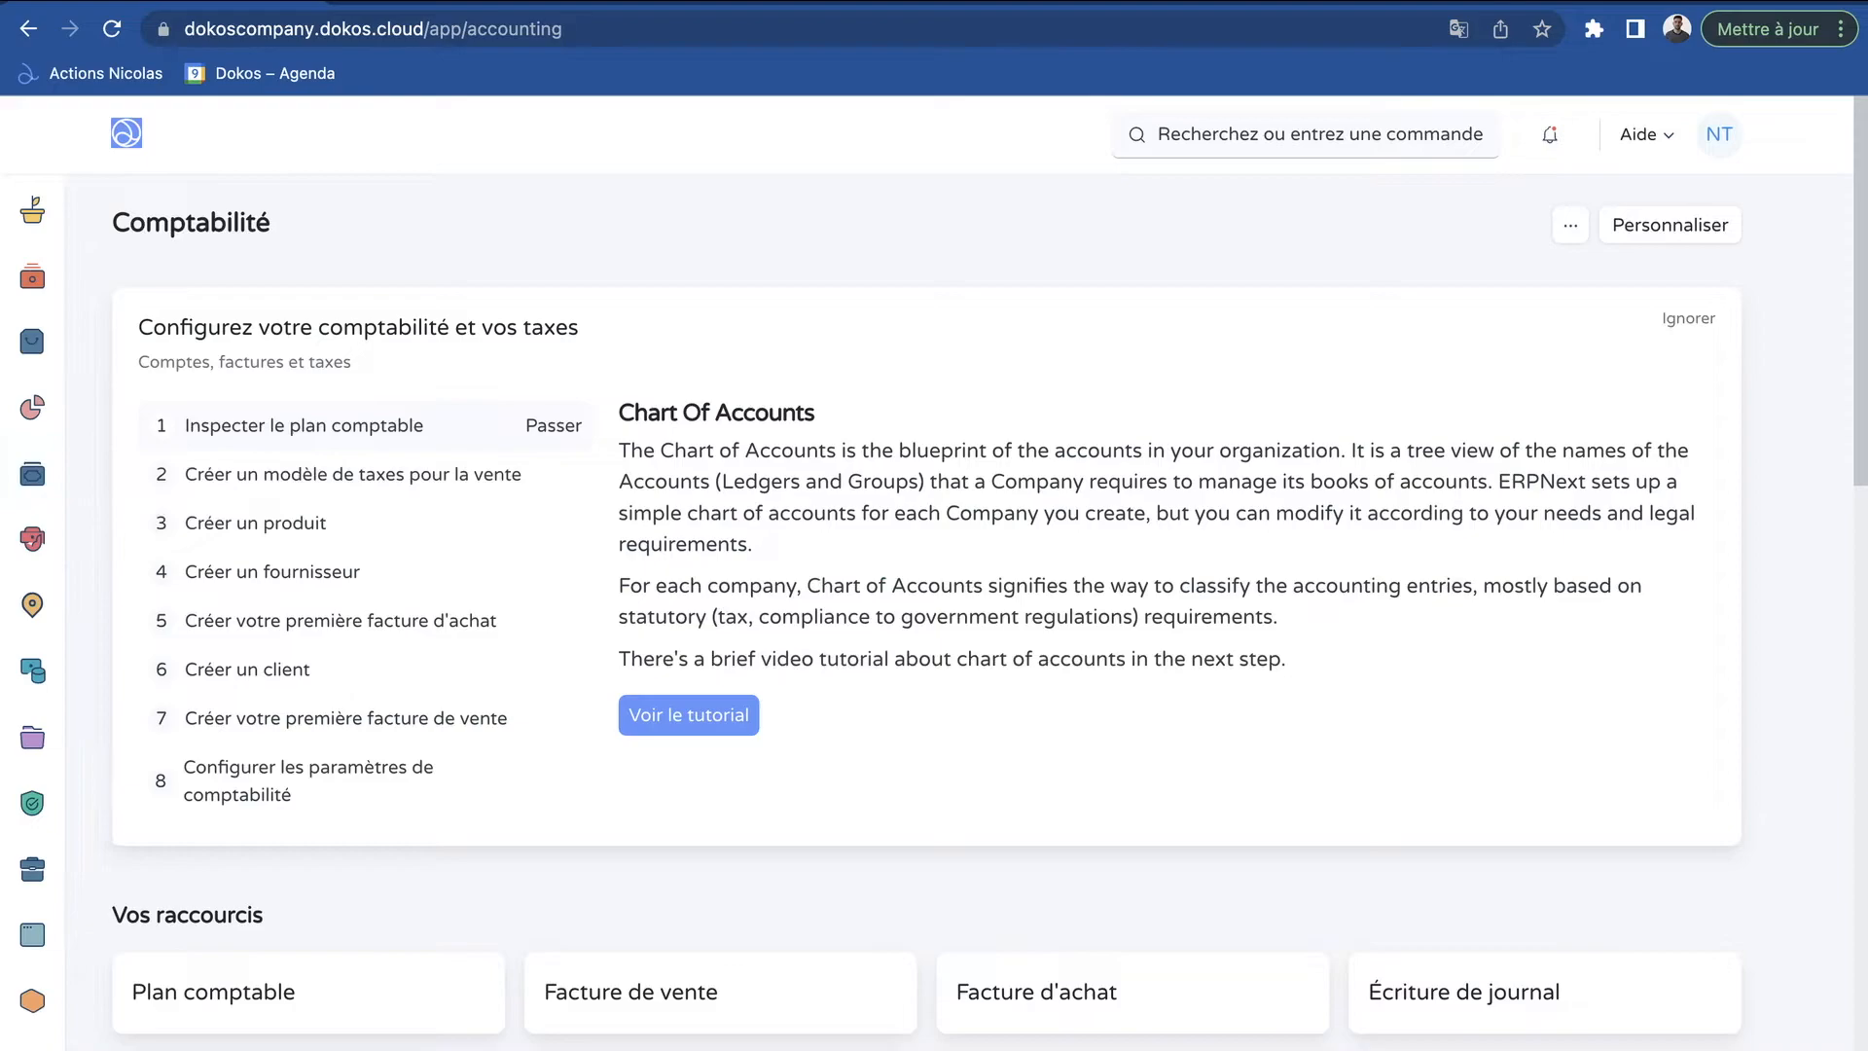
scroll(927, 623, "down", 7)
left_click(207, 801)
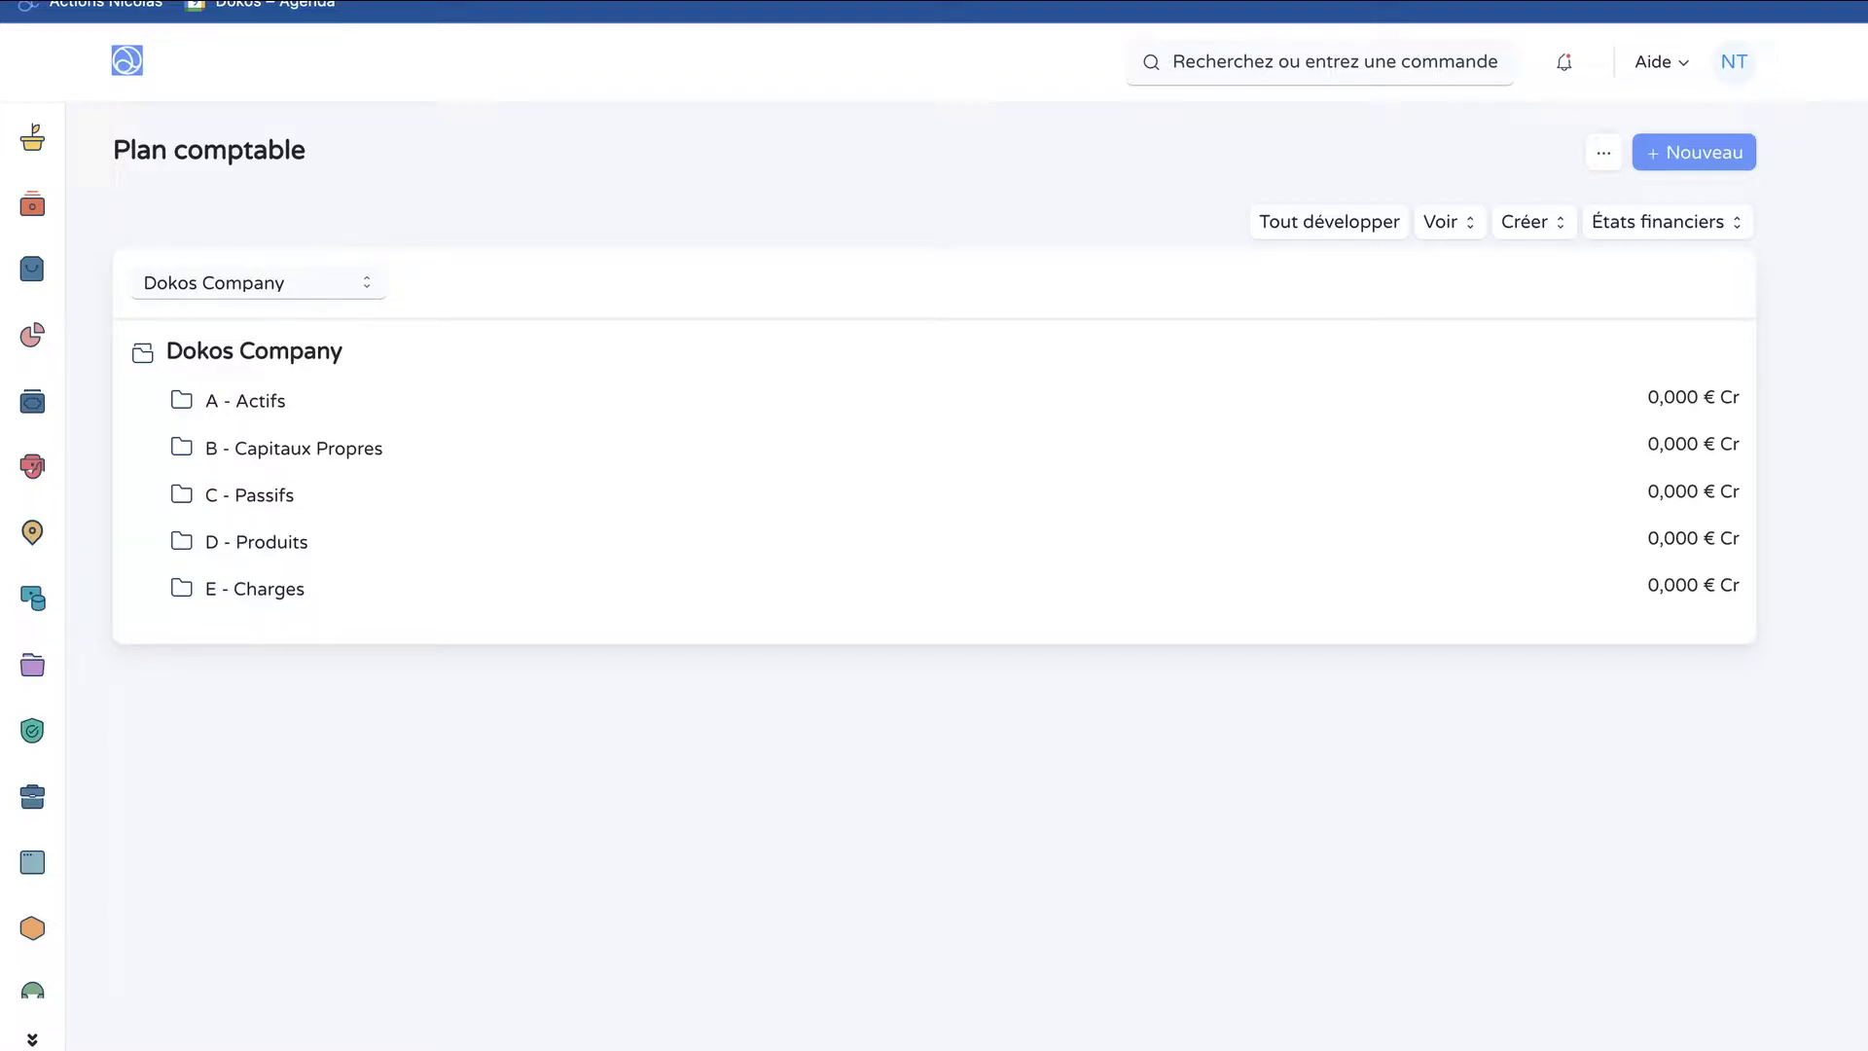
Expand Actifs, Actif circulant and Créances in the chart of accounts and open the account 471 - Attente client for editing
left_click(245, 401)
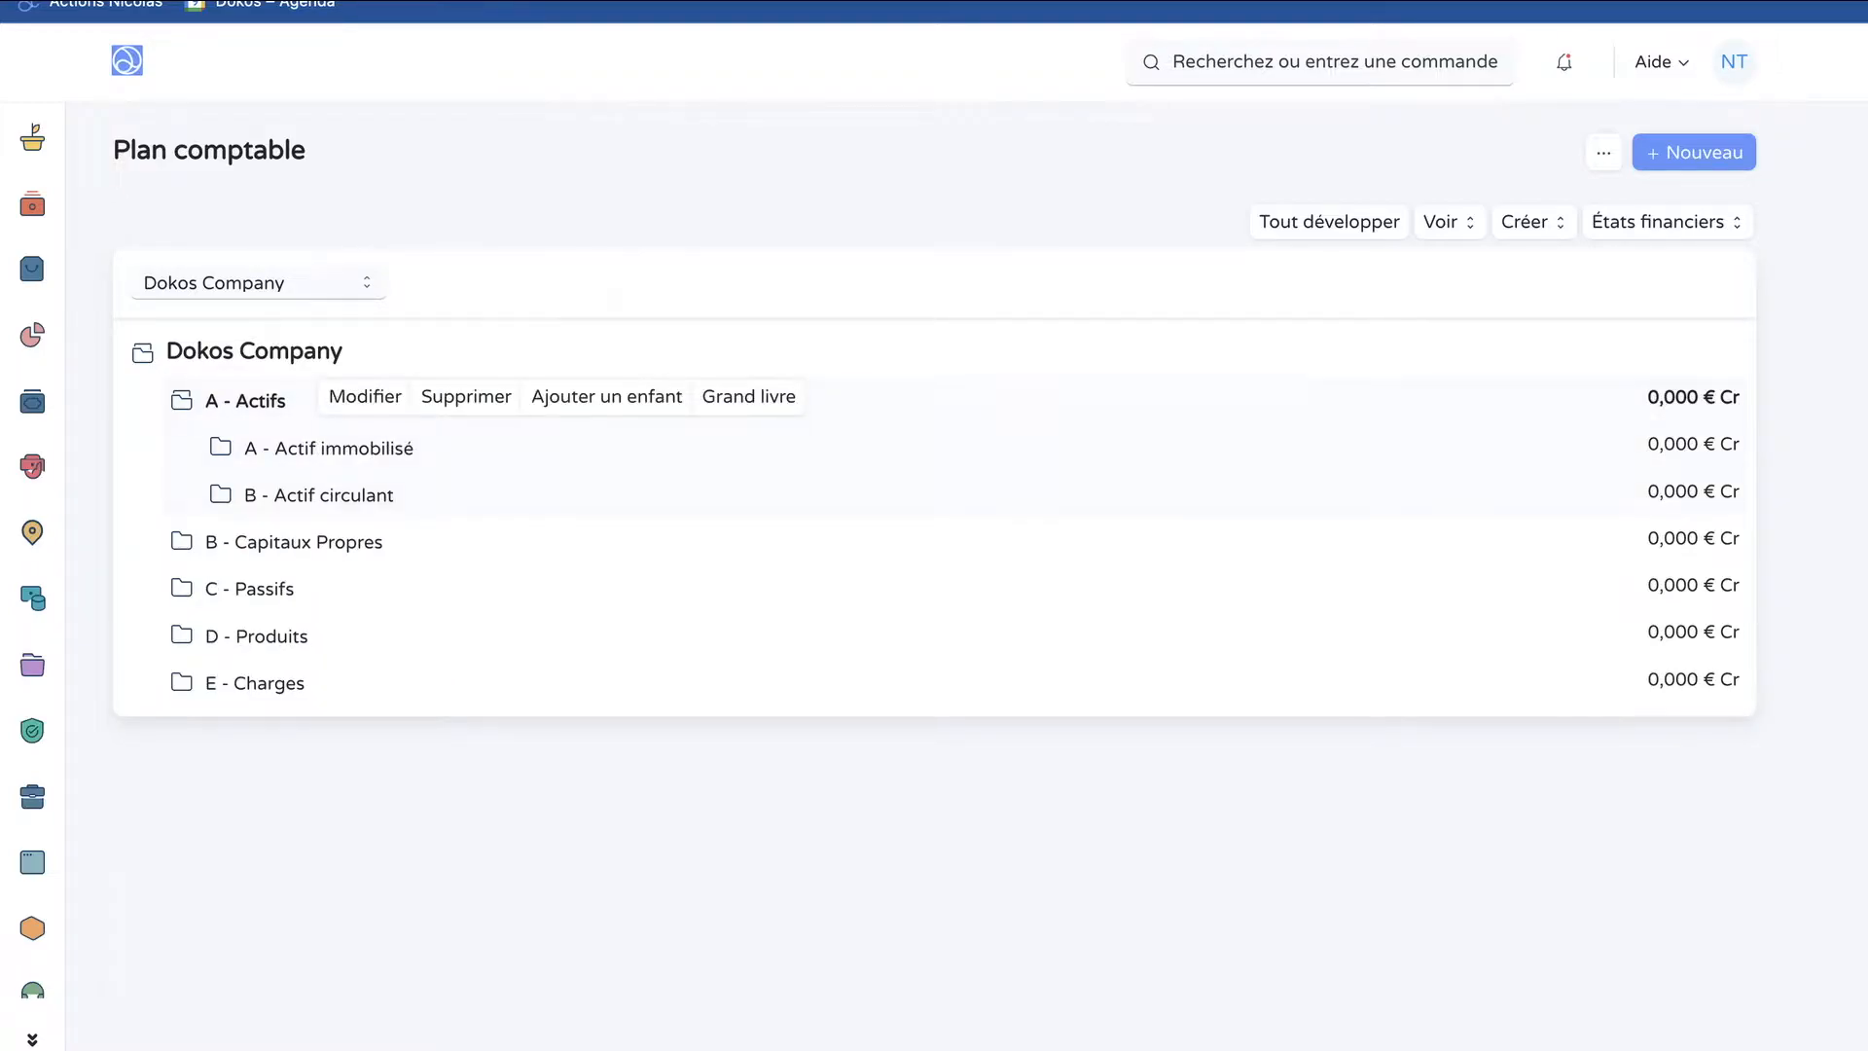
left_click(319, 495)
scroll(331, 545, "down", 1)
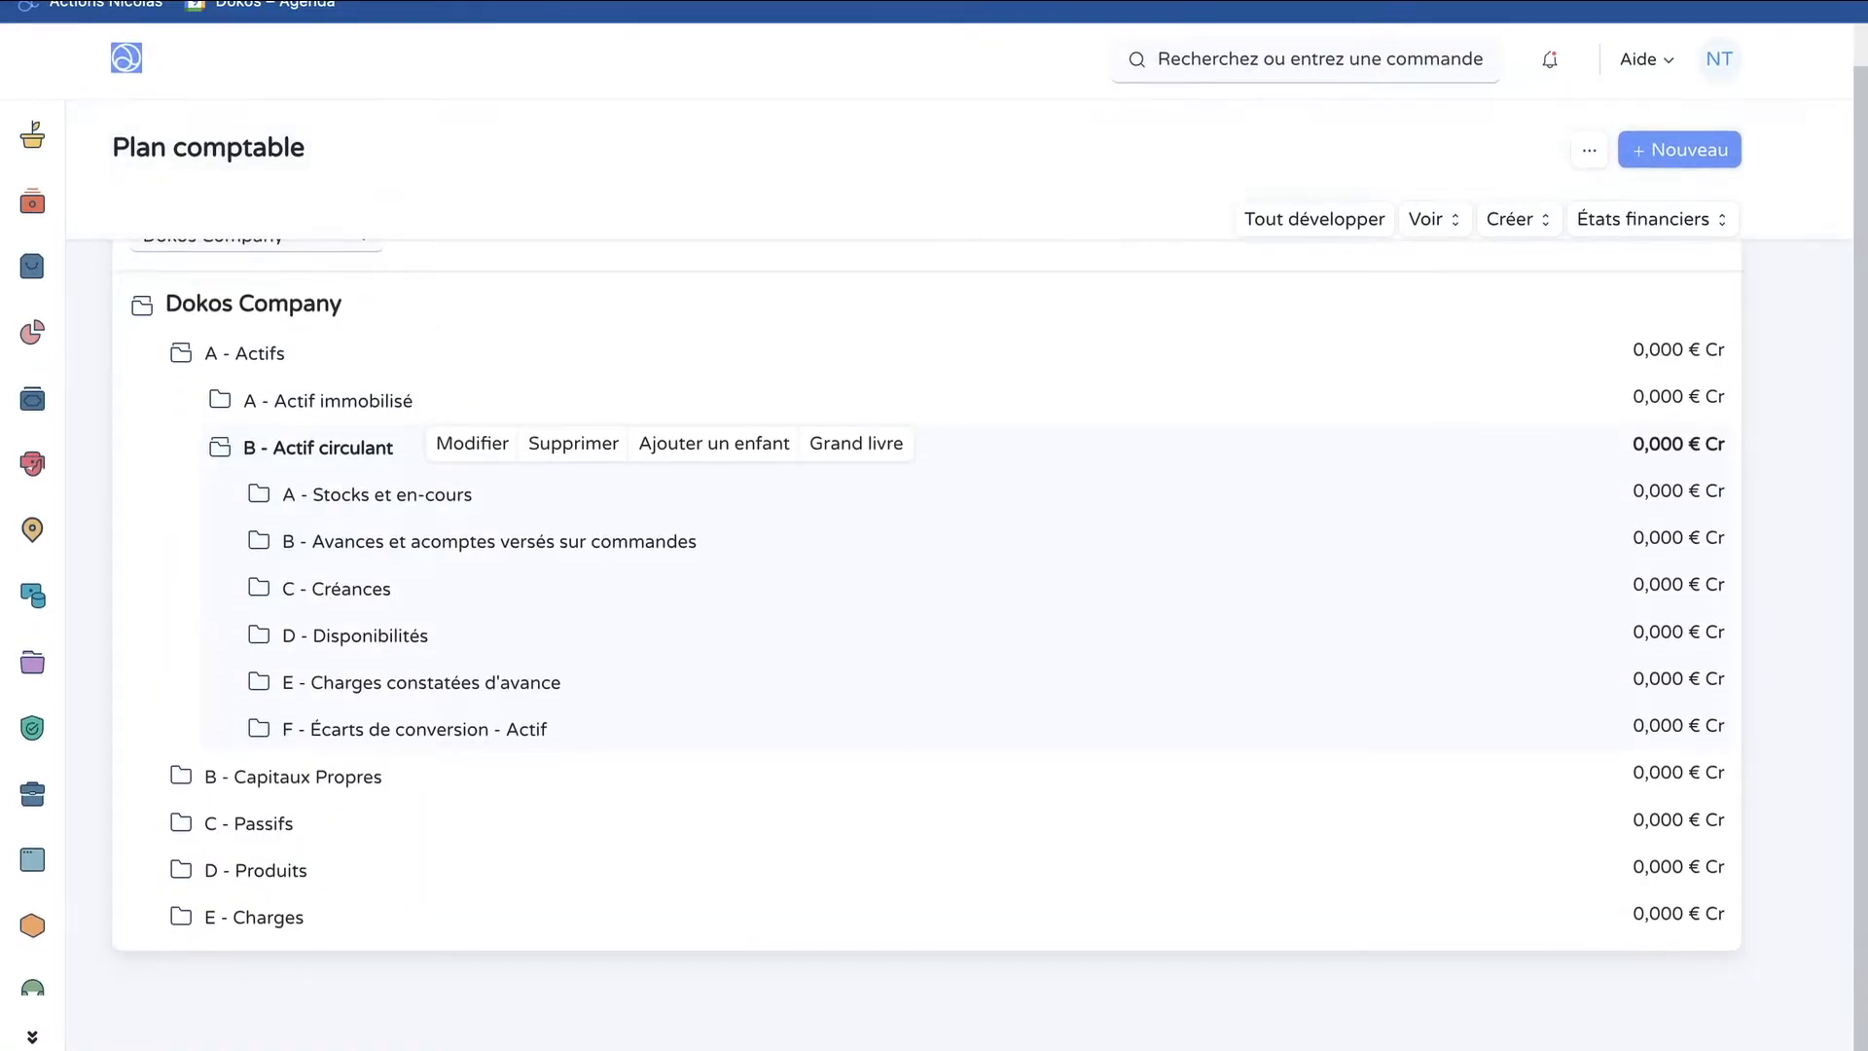
left_click(336, 591)
scroll(337, 591, "down", 2)
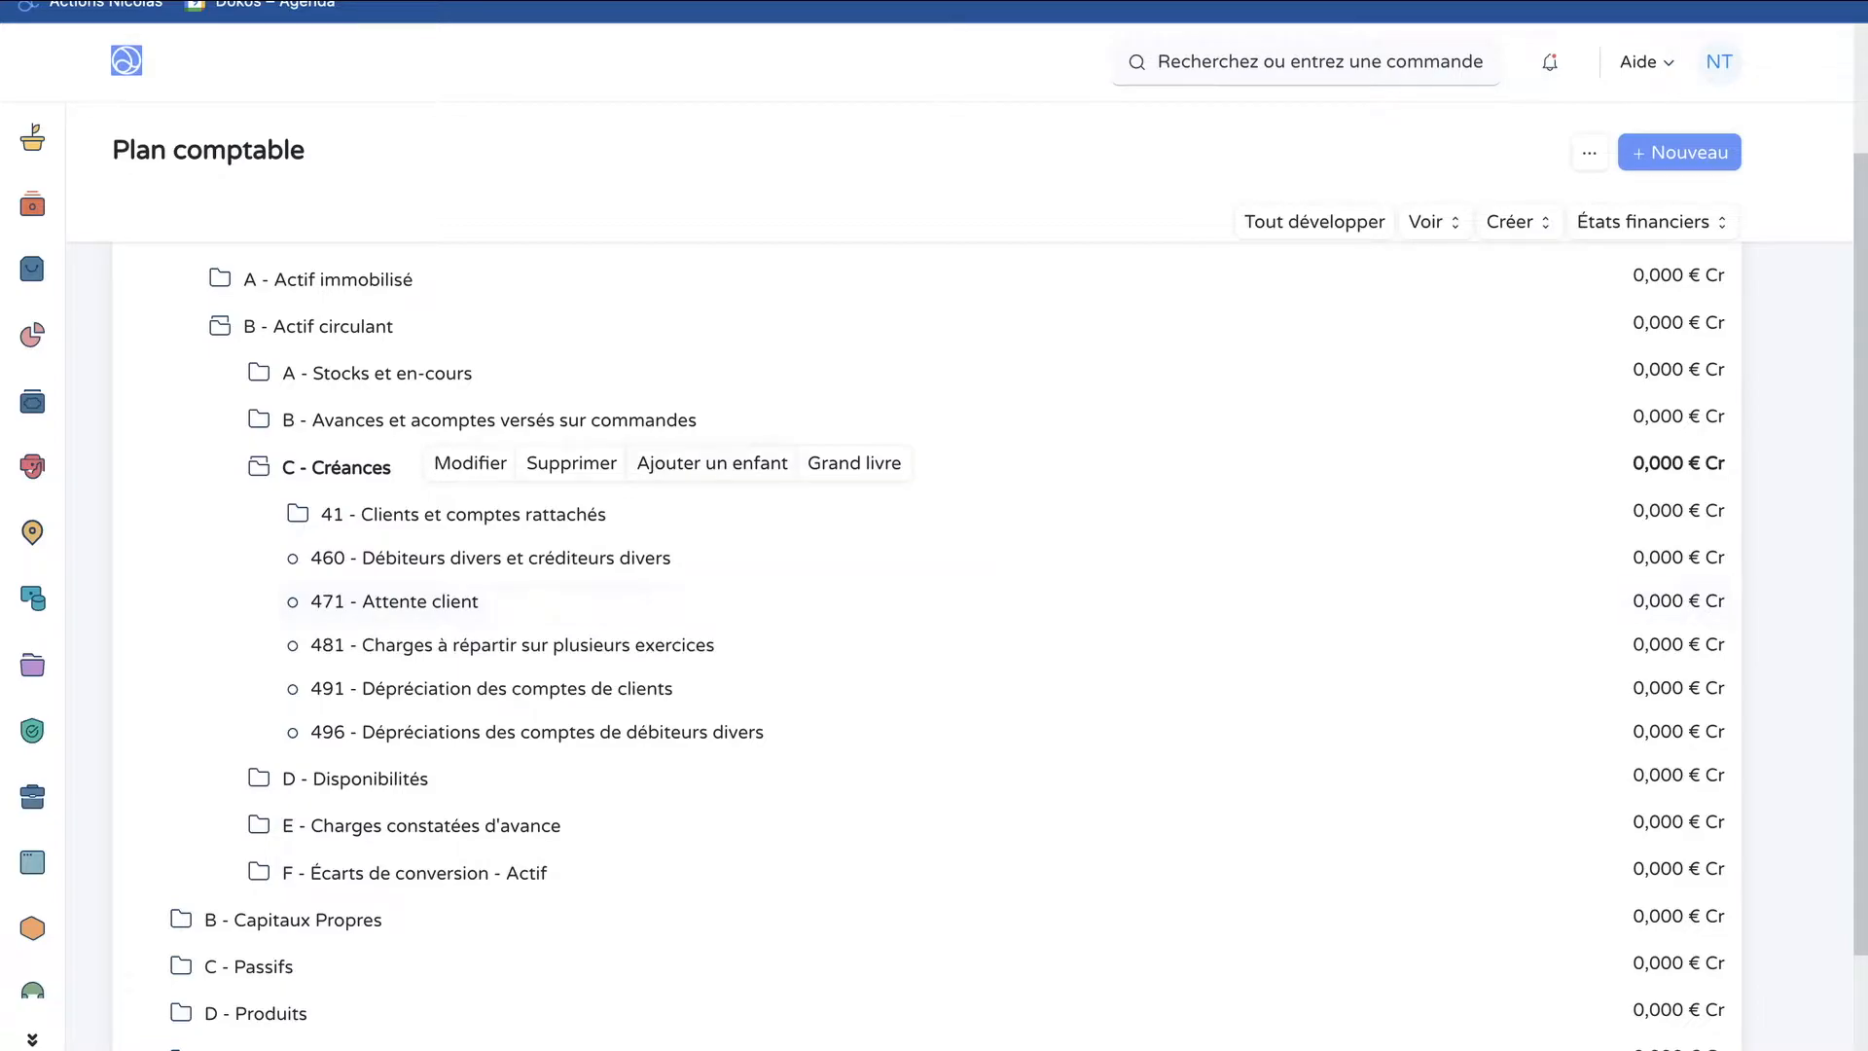
left_click(394, 601)
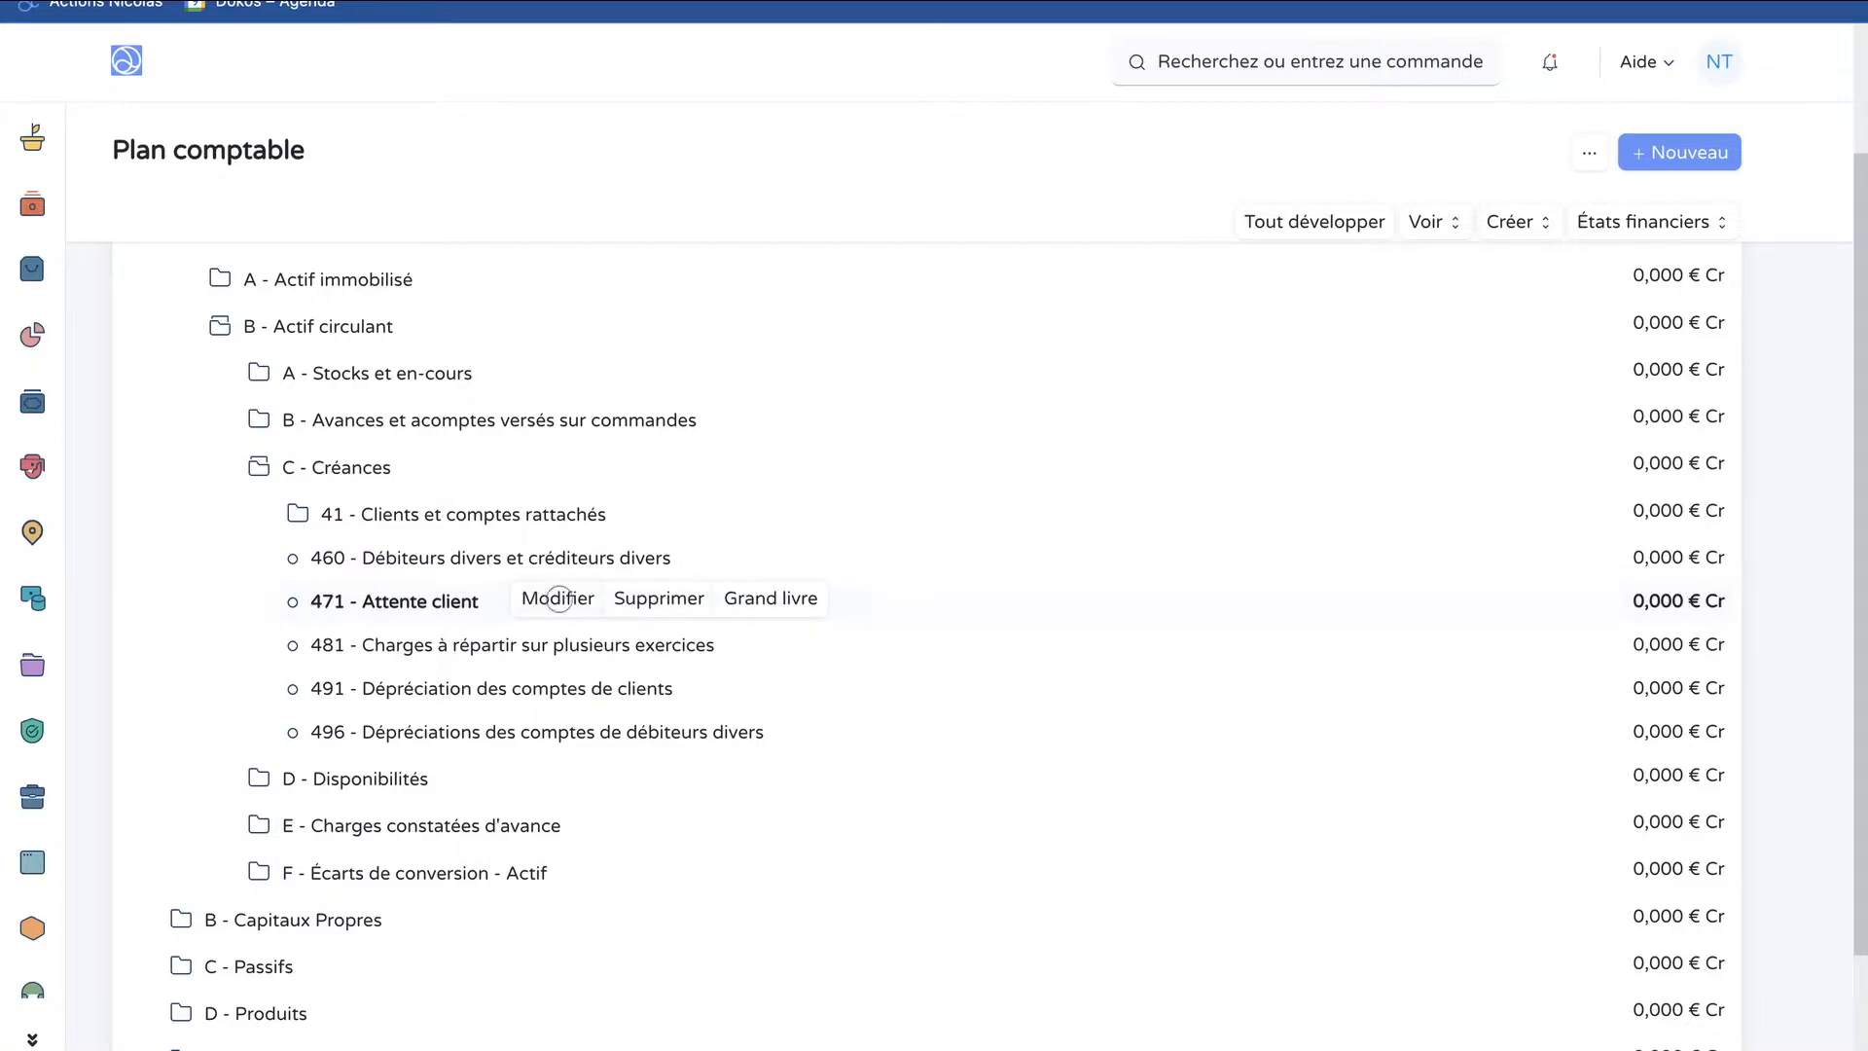
left_click(557, 597)
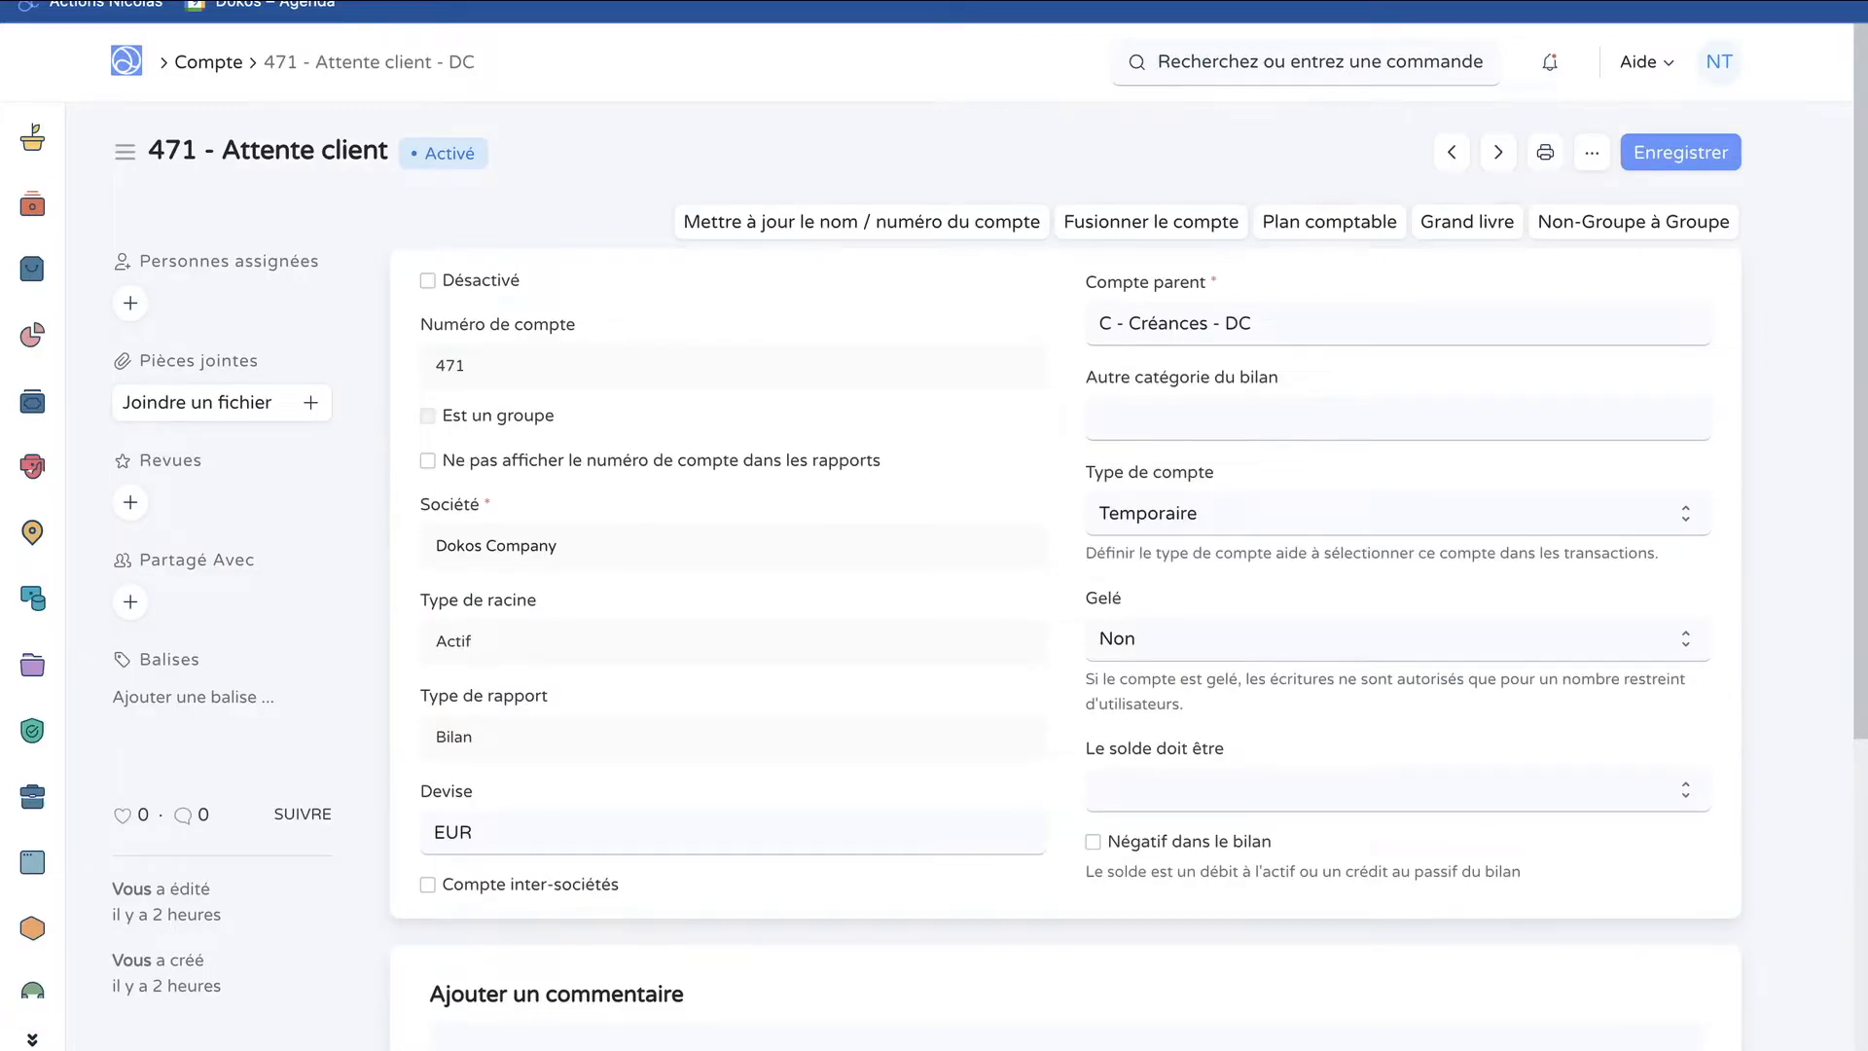
Check the account number and the available account types of 471 - Attente client, keeping the type Temporaire
double_click(441, 368)
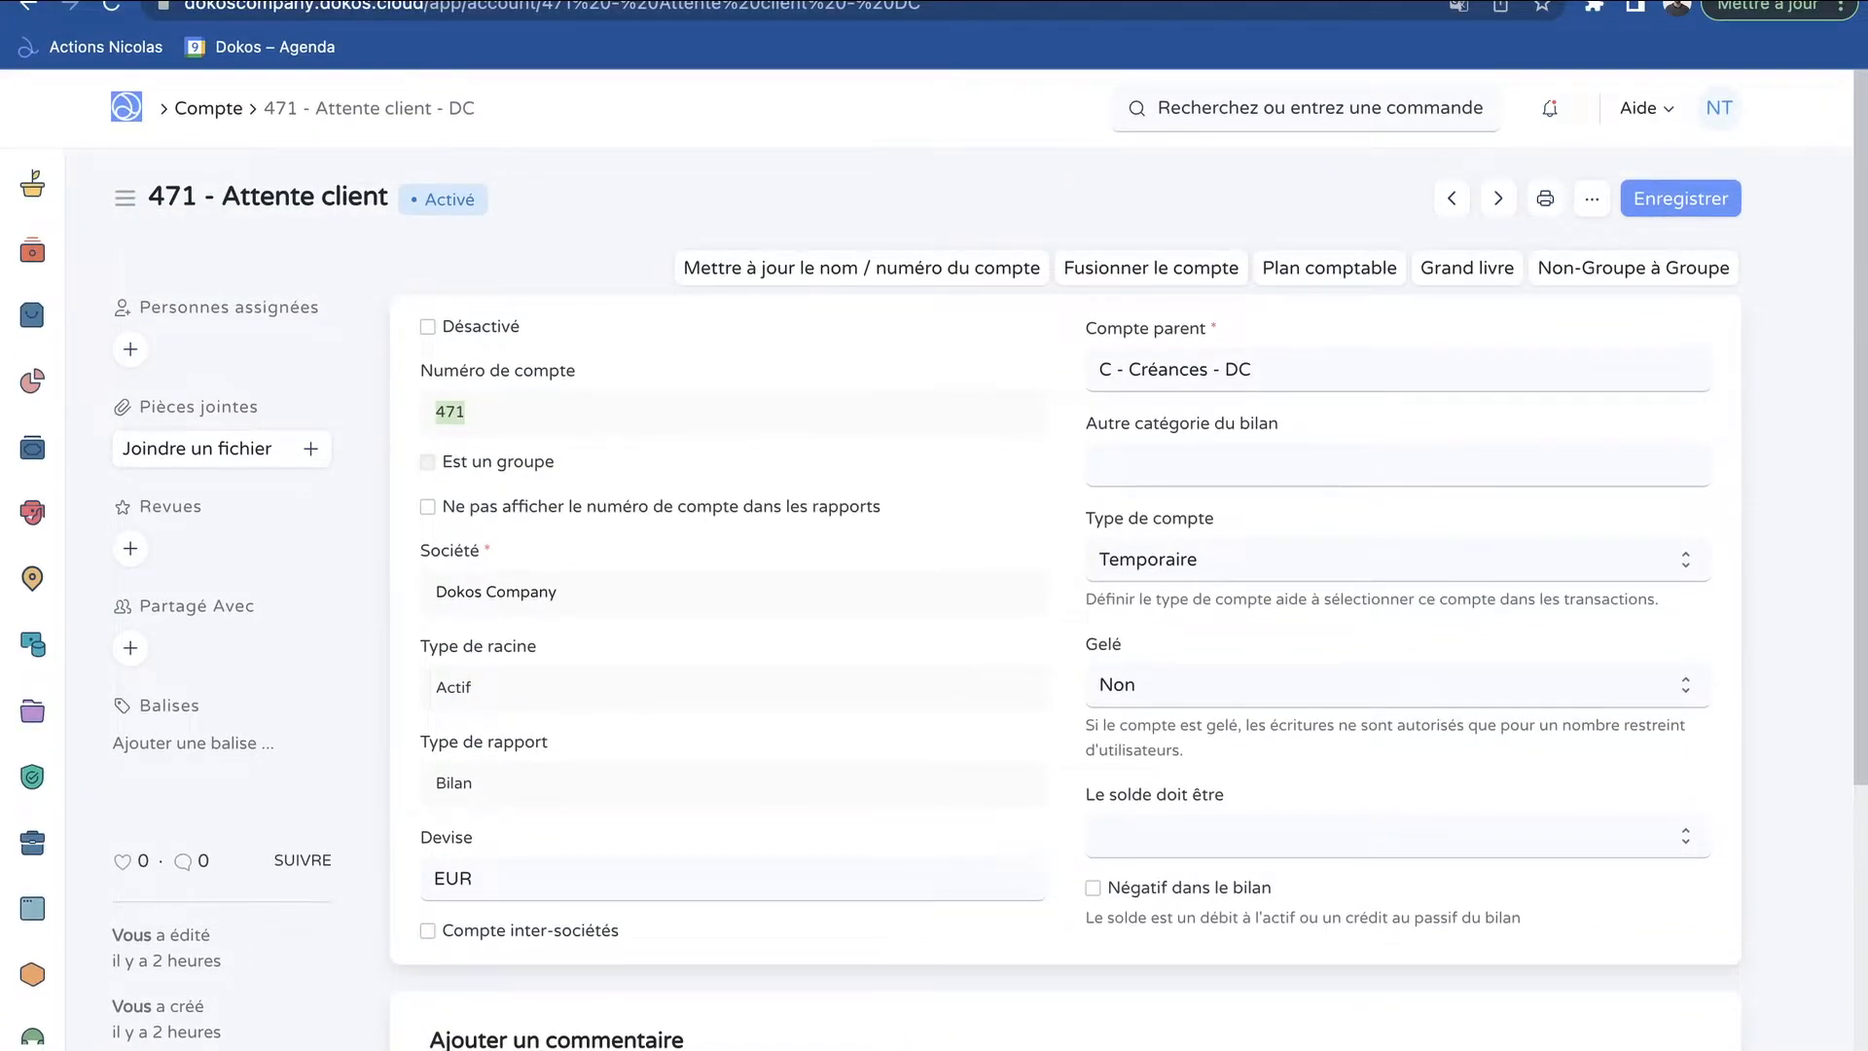
left_click_drag(1086, 518, 1213, 518)
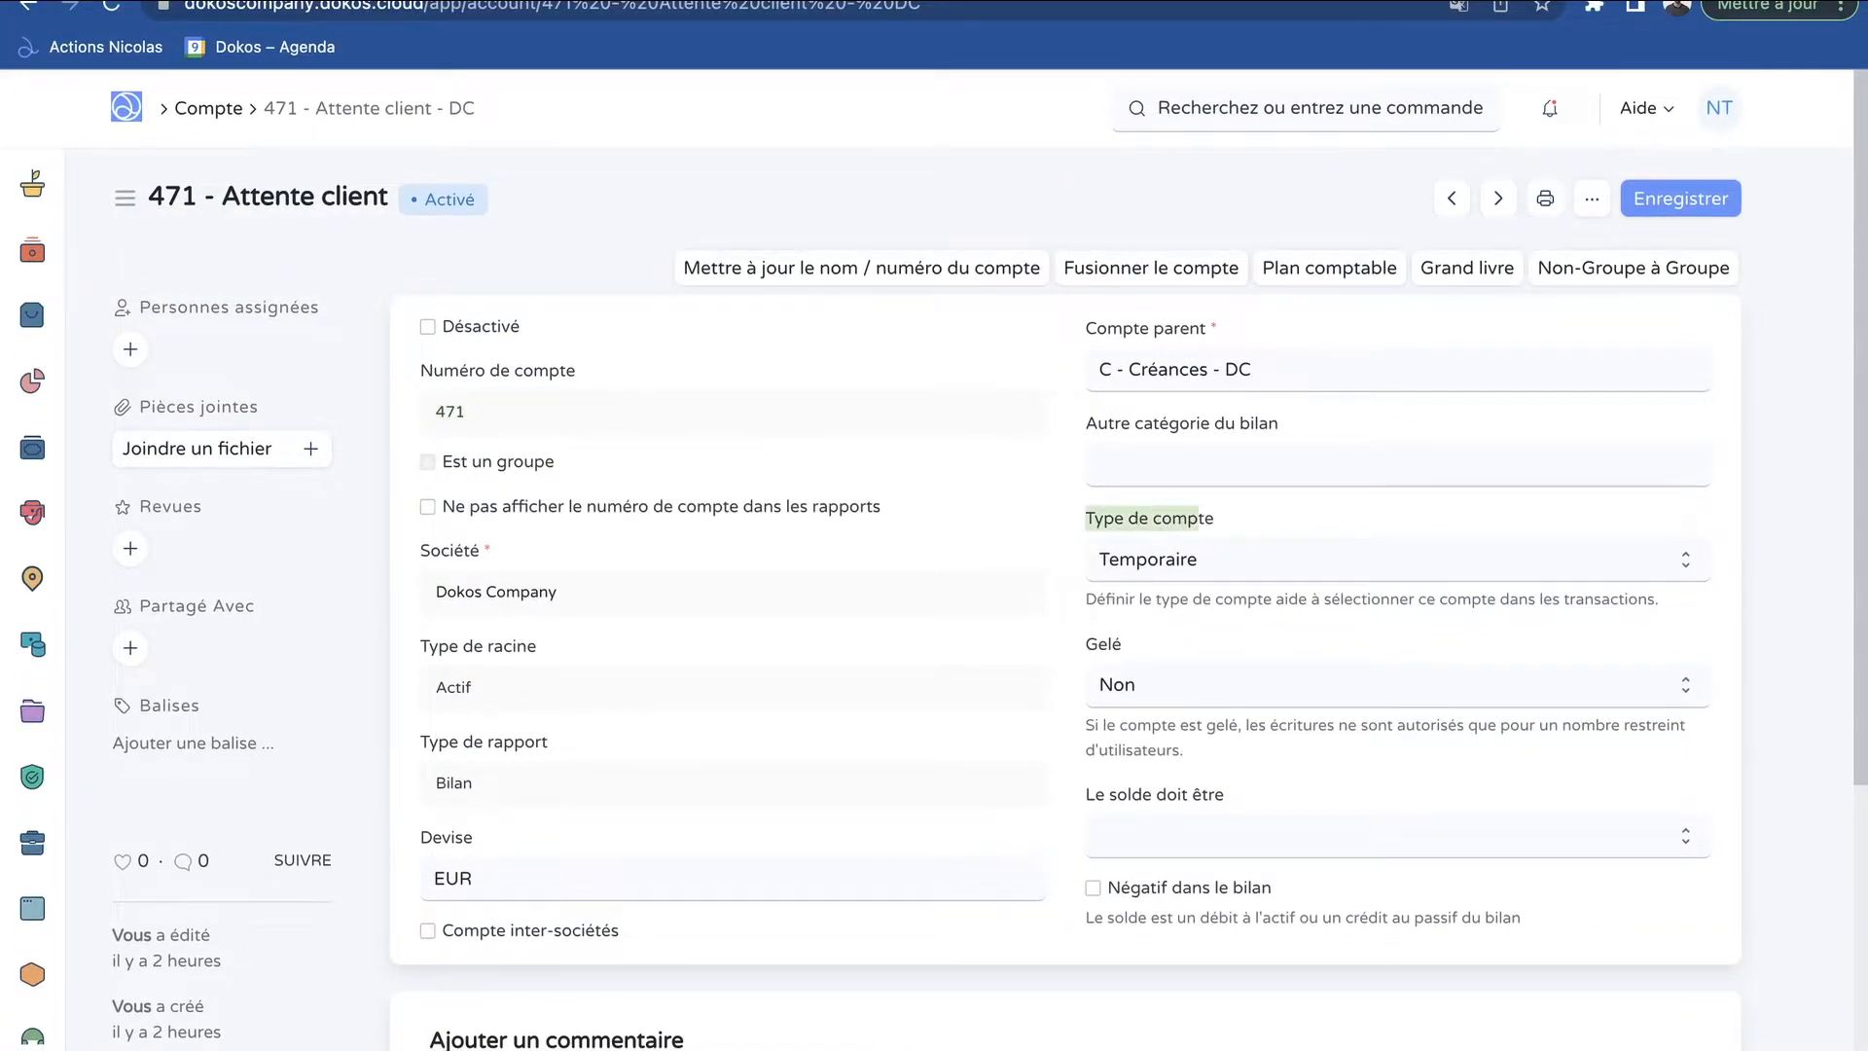
left_click(1194, 561)
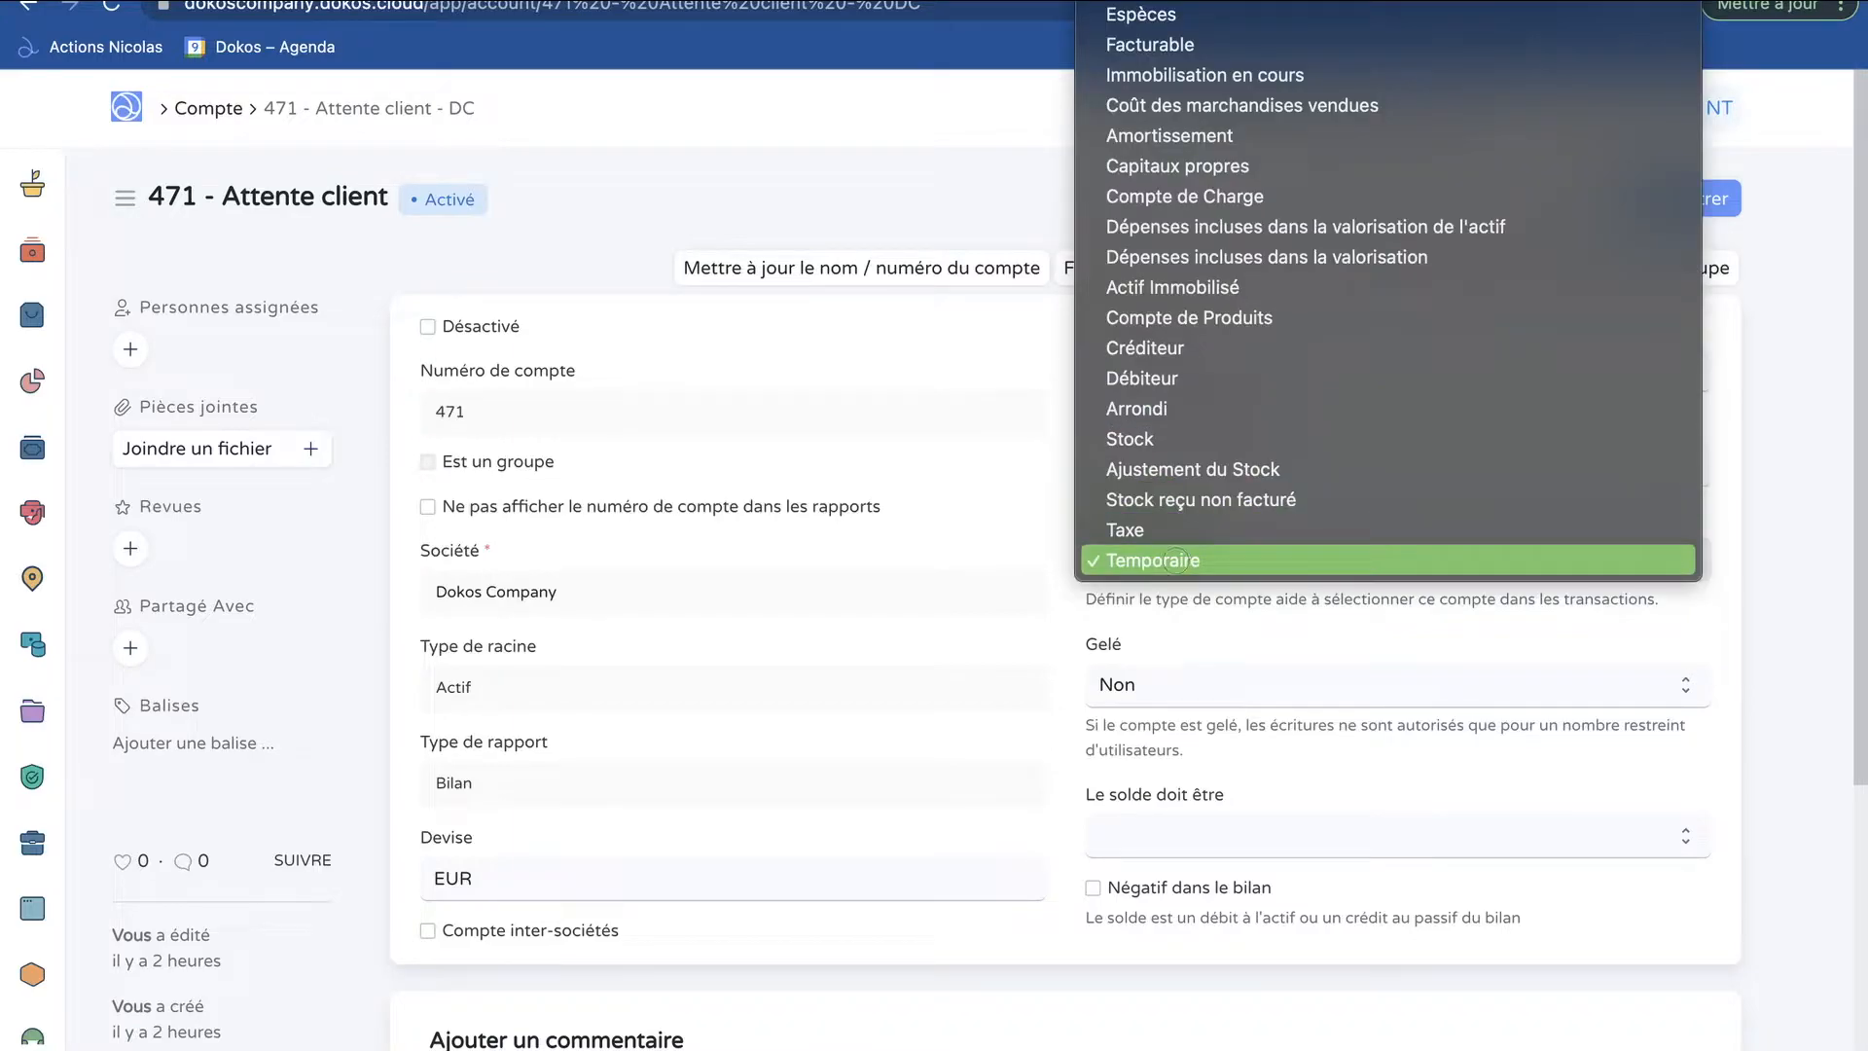
left_click(1175, 560)
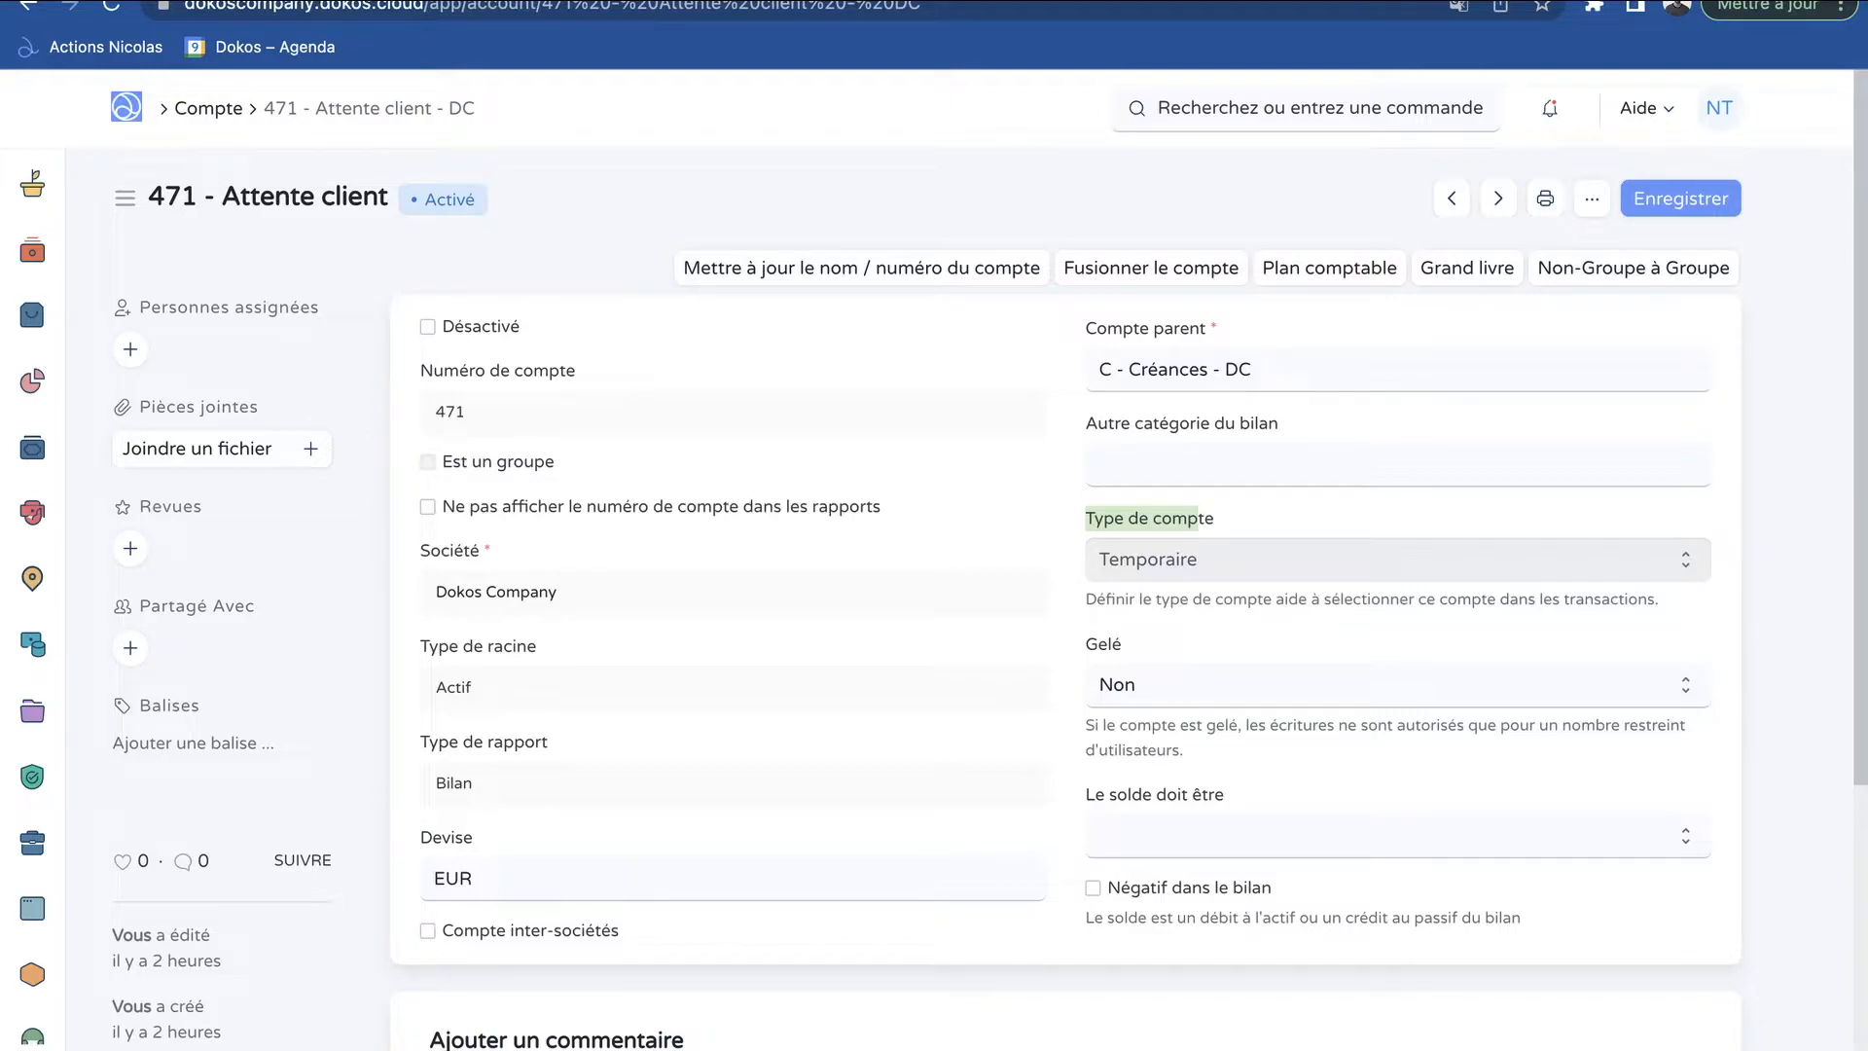
Return to the chart of accounts, collapse Actifs and expand Passifs, Dettes and Dettes fournisseurs et comptes rattachés to view the supplier accounts
scroll(234, 185, "up", 2)
left_click(234, 185)
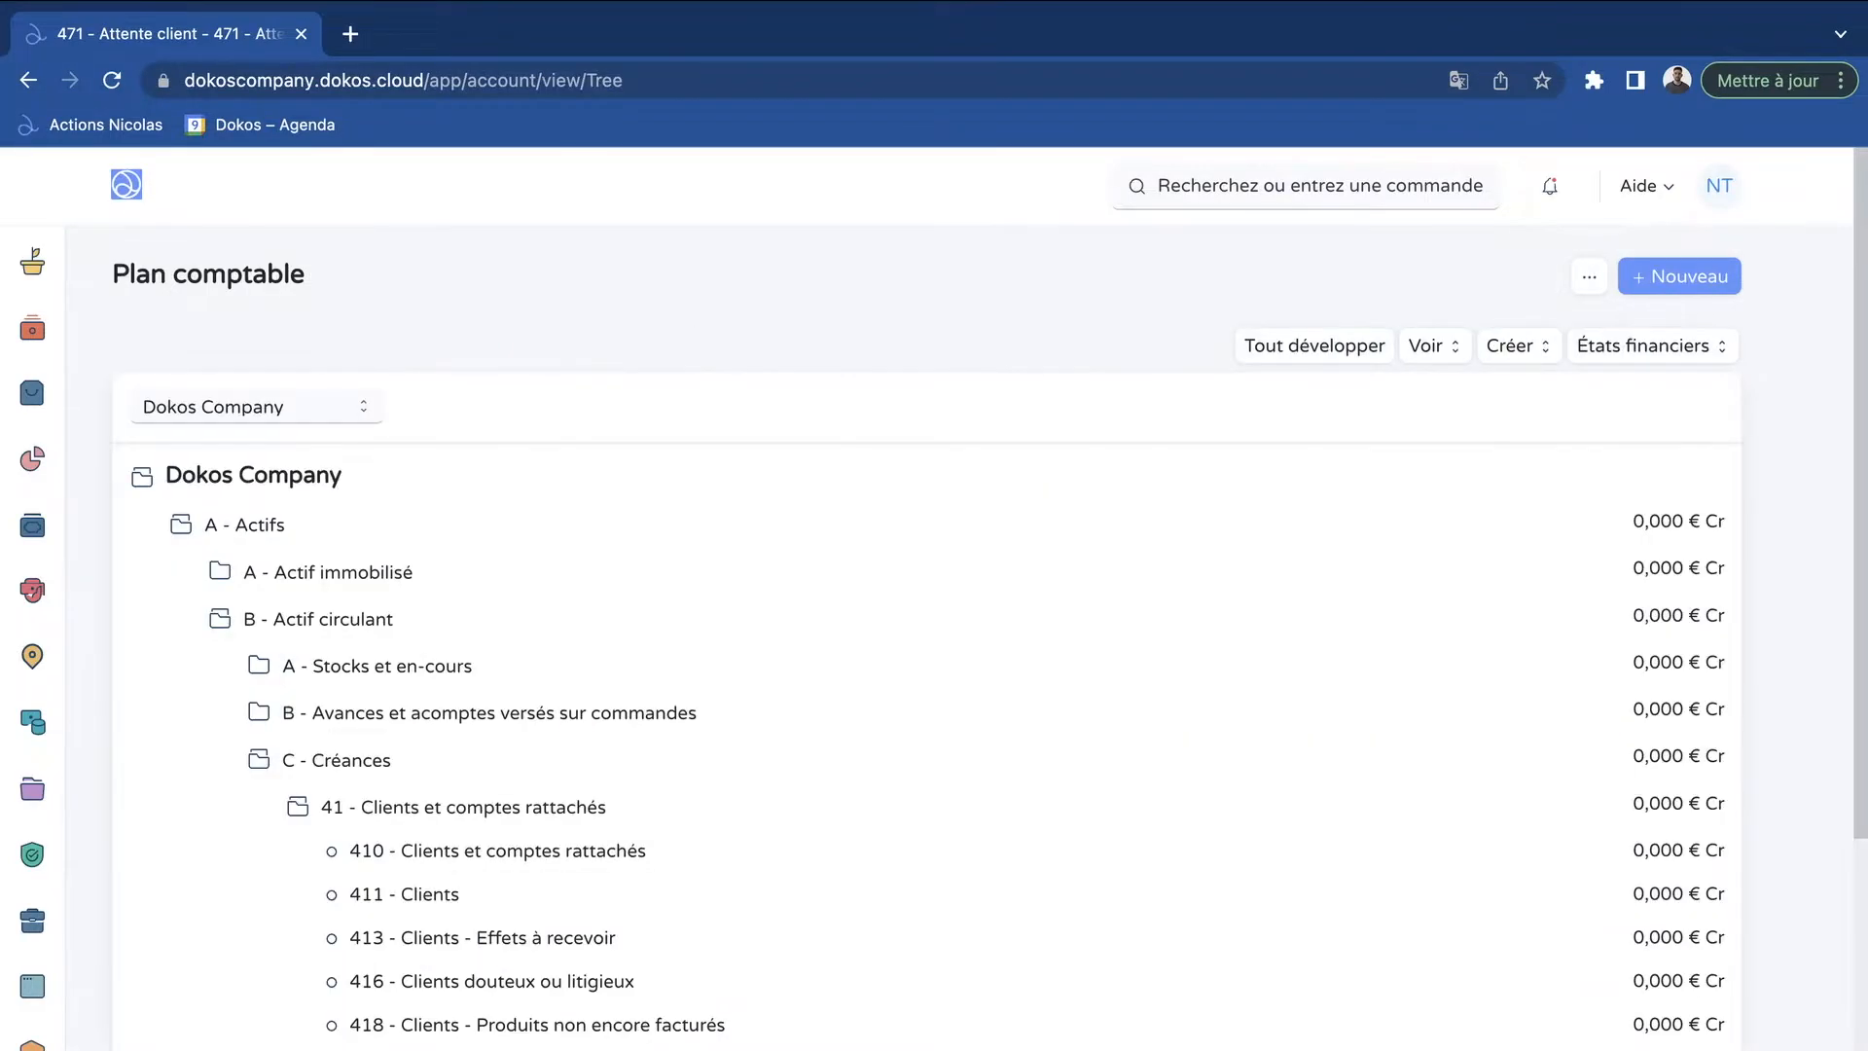
left_click(244, 525)
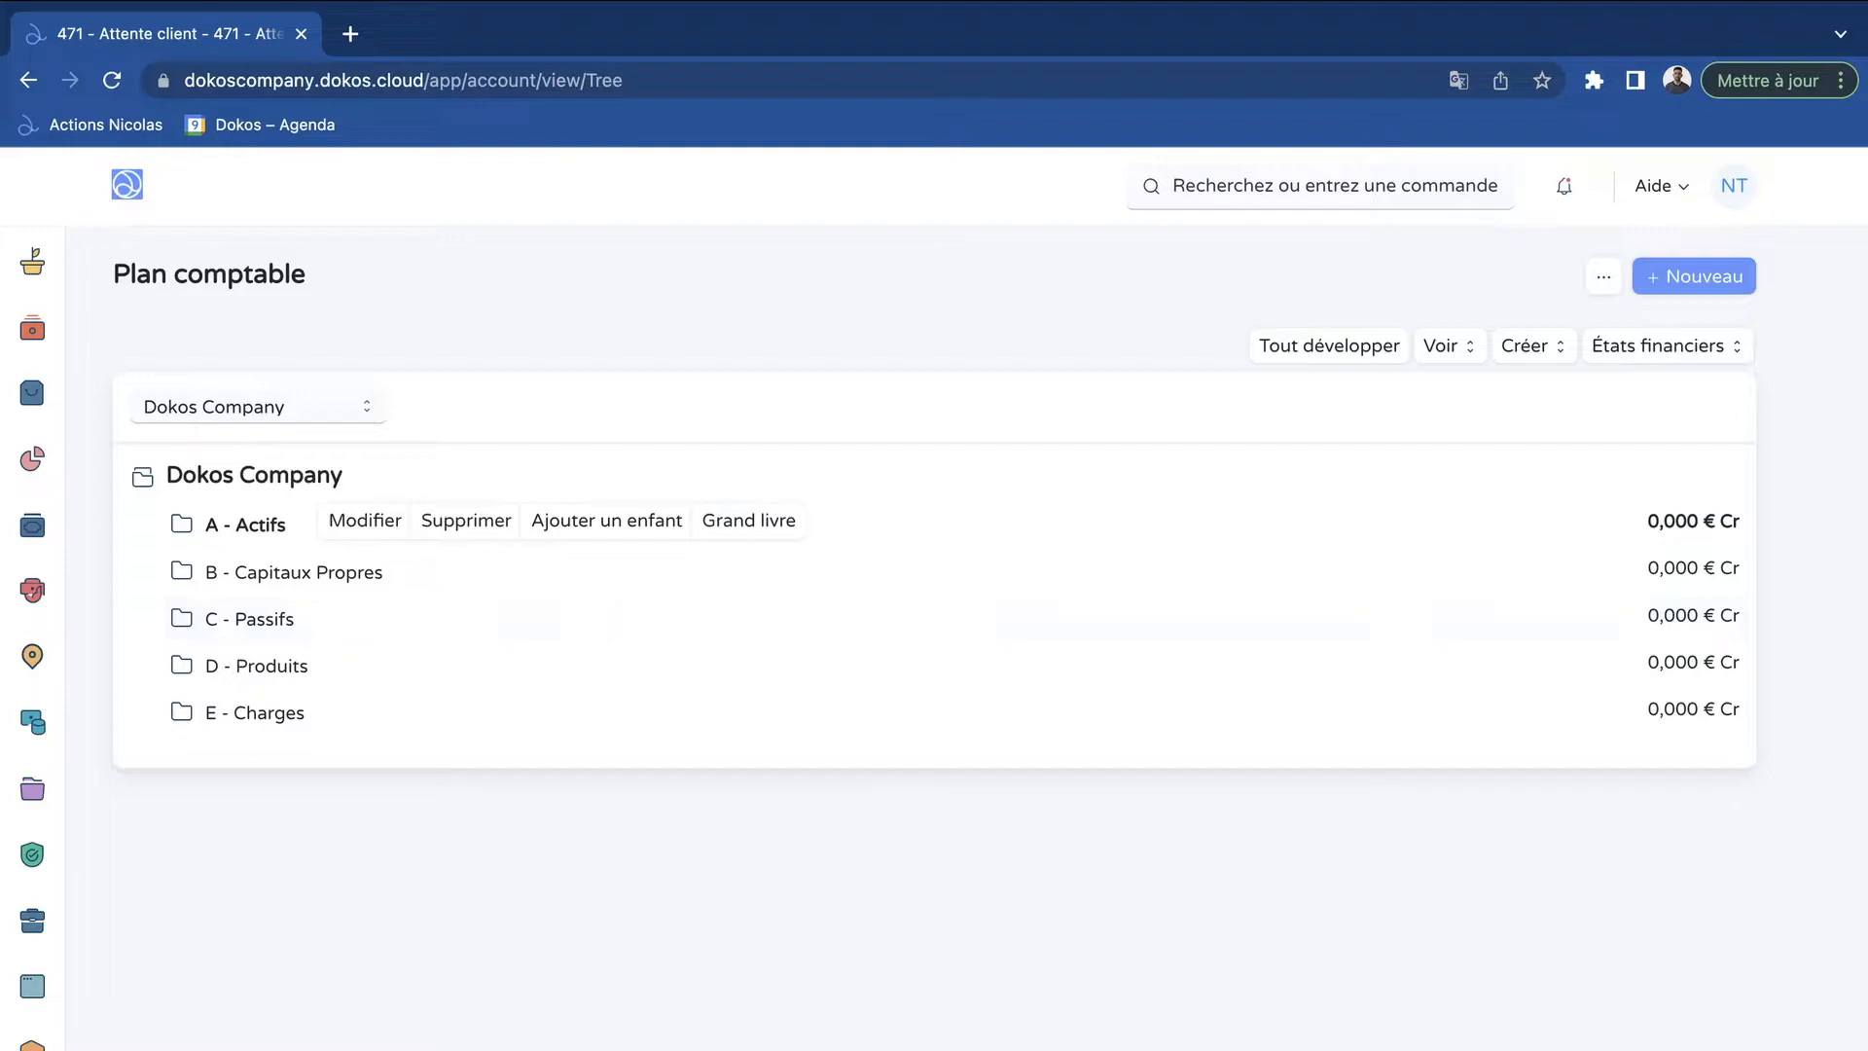
left_click(249, 620)
left_click(286, 713)
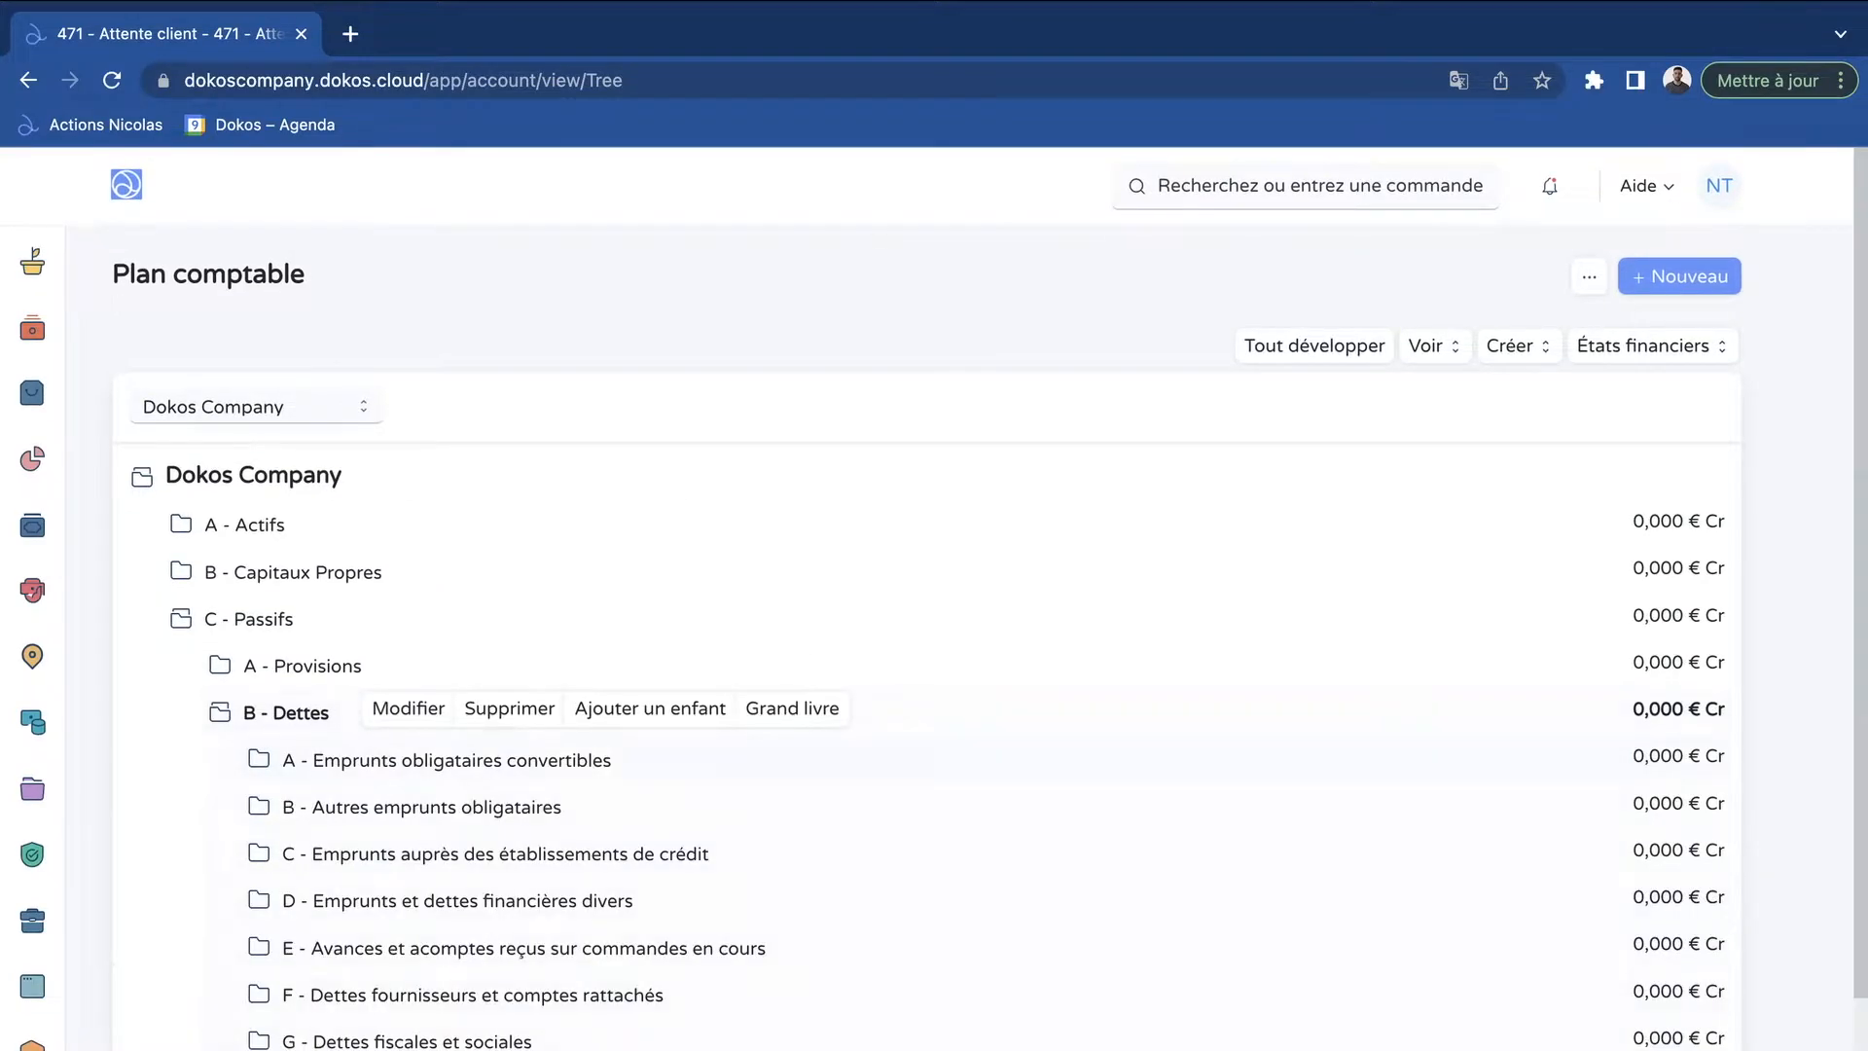
scroll(301, 745, "down", 1)
scroll(437, 682, "down", 1)
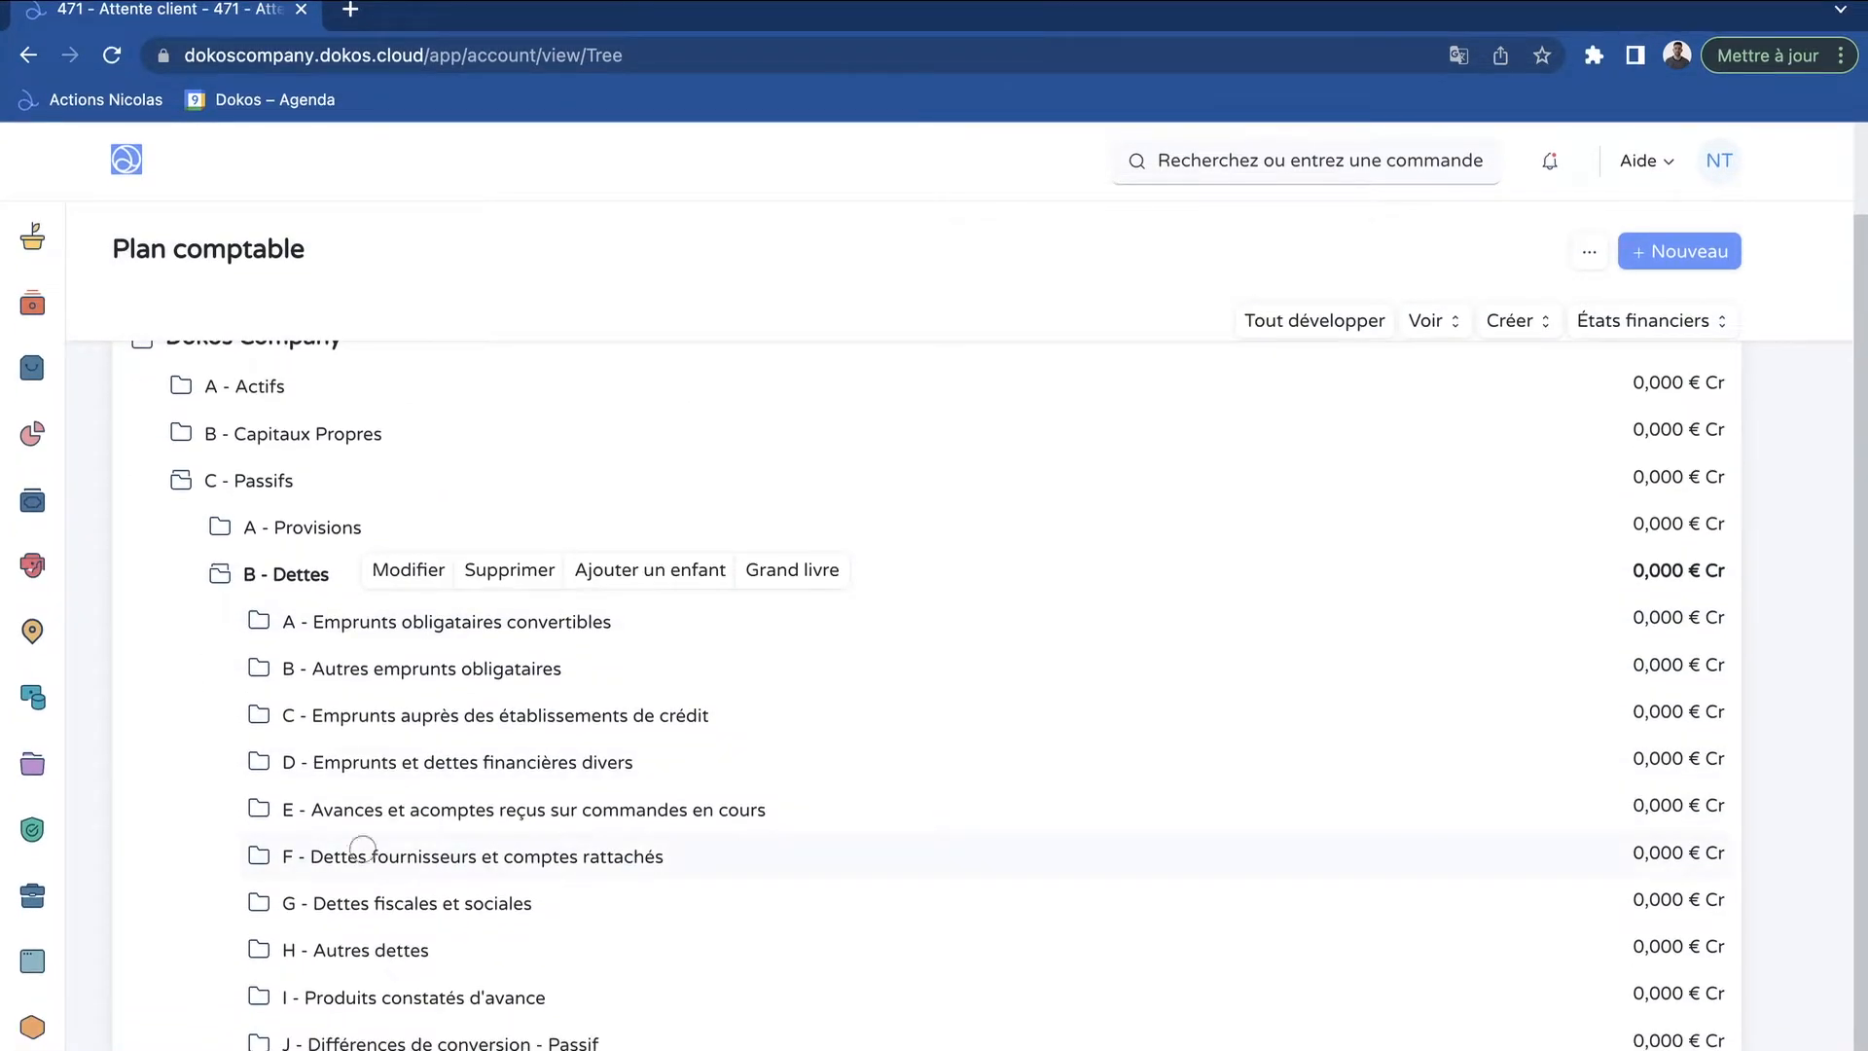
left_click(375, 872)
scroll(875, 681, "down", 2)
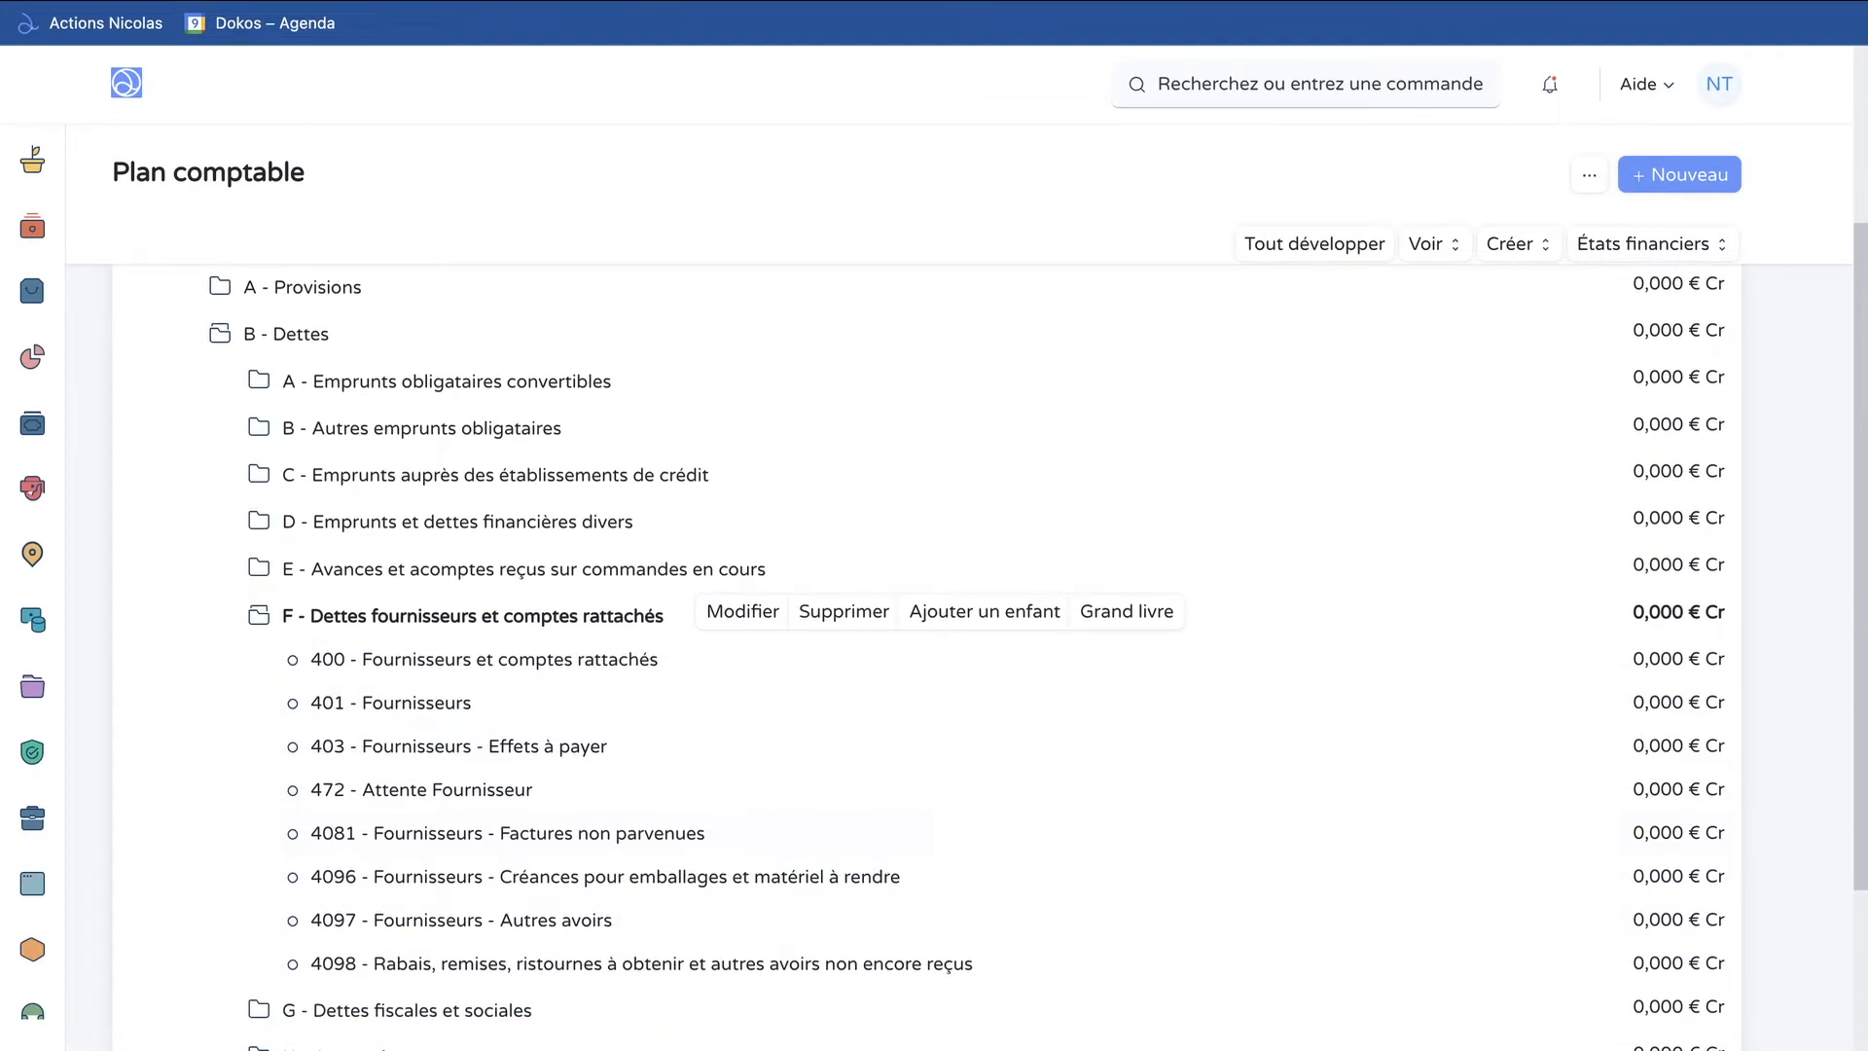
scroll(934, 827, "down", 1)
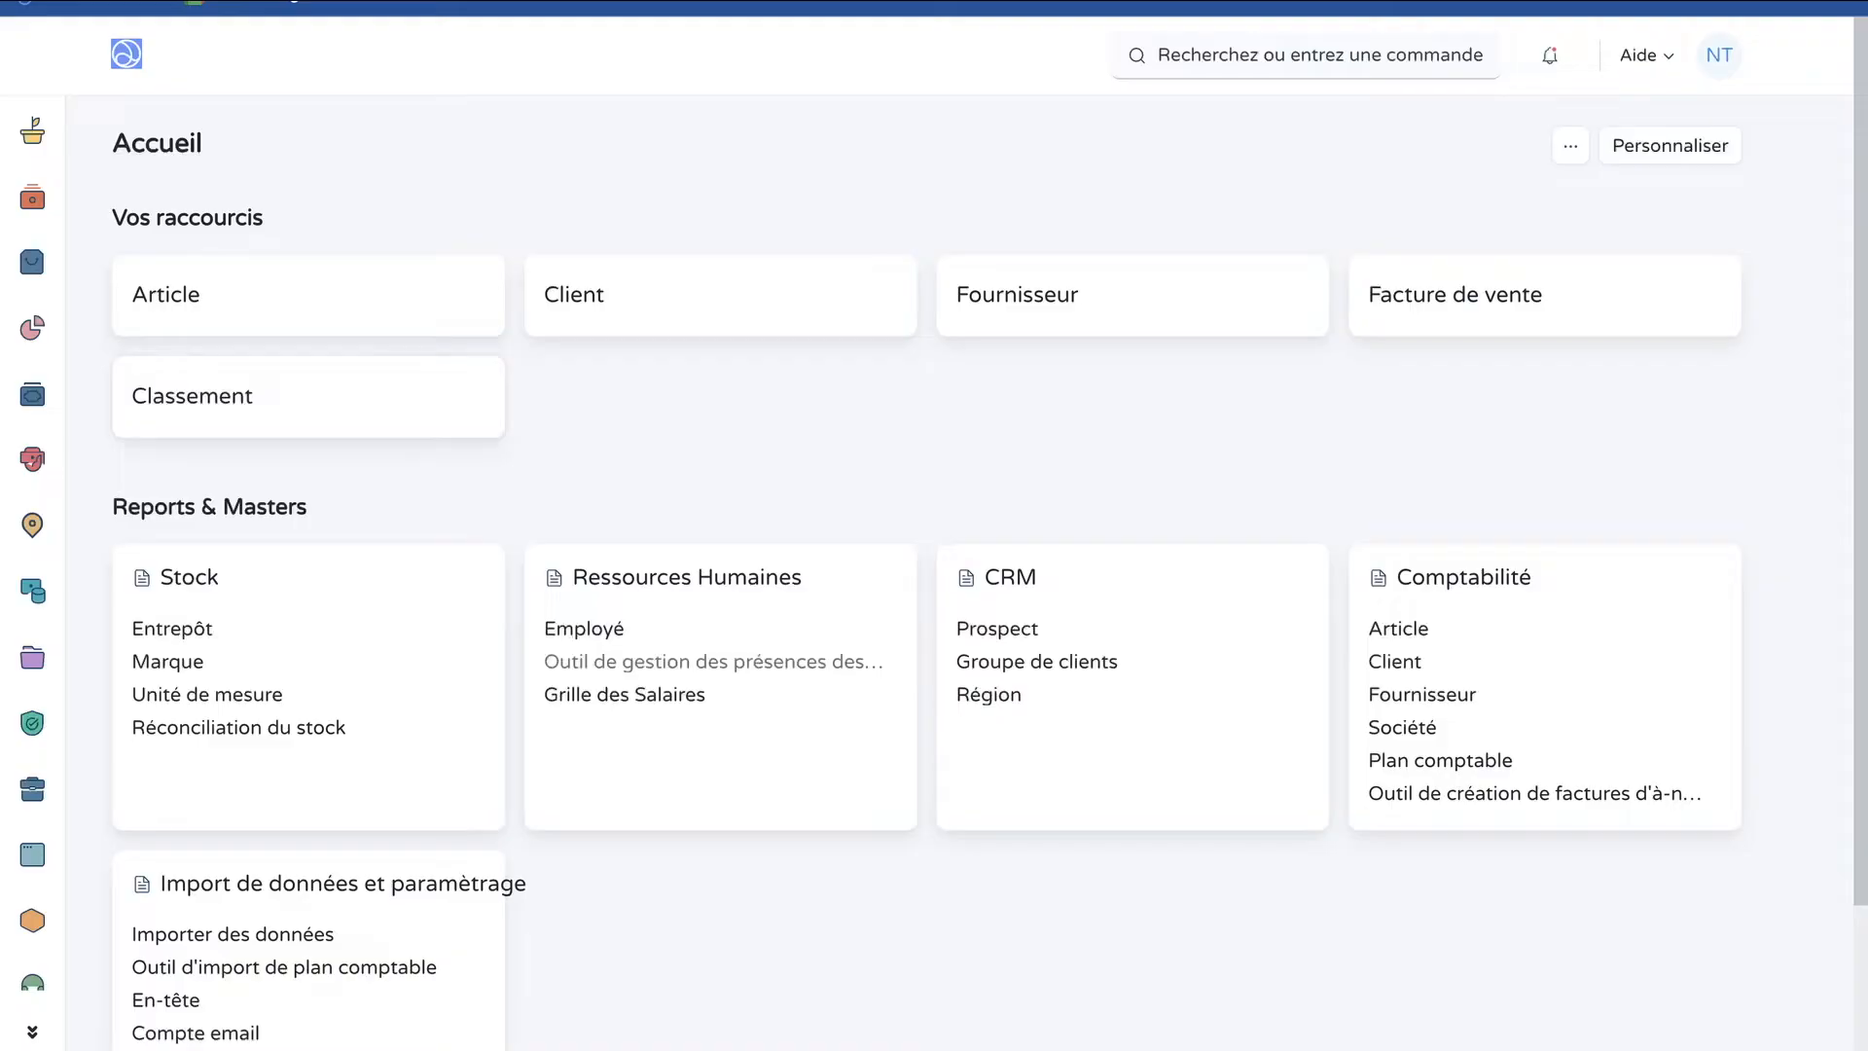
Open the Écriture de journal list from the Comptabilité workspace and start a new journal entry
mouse_move(32, 301)
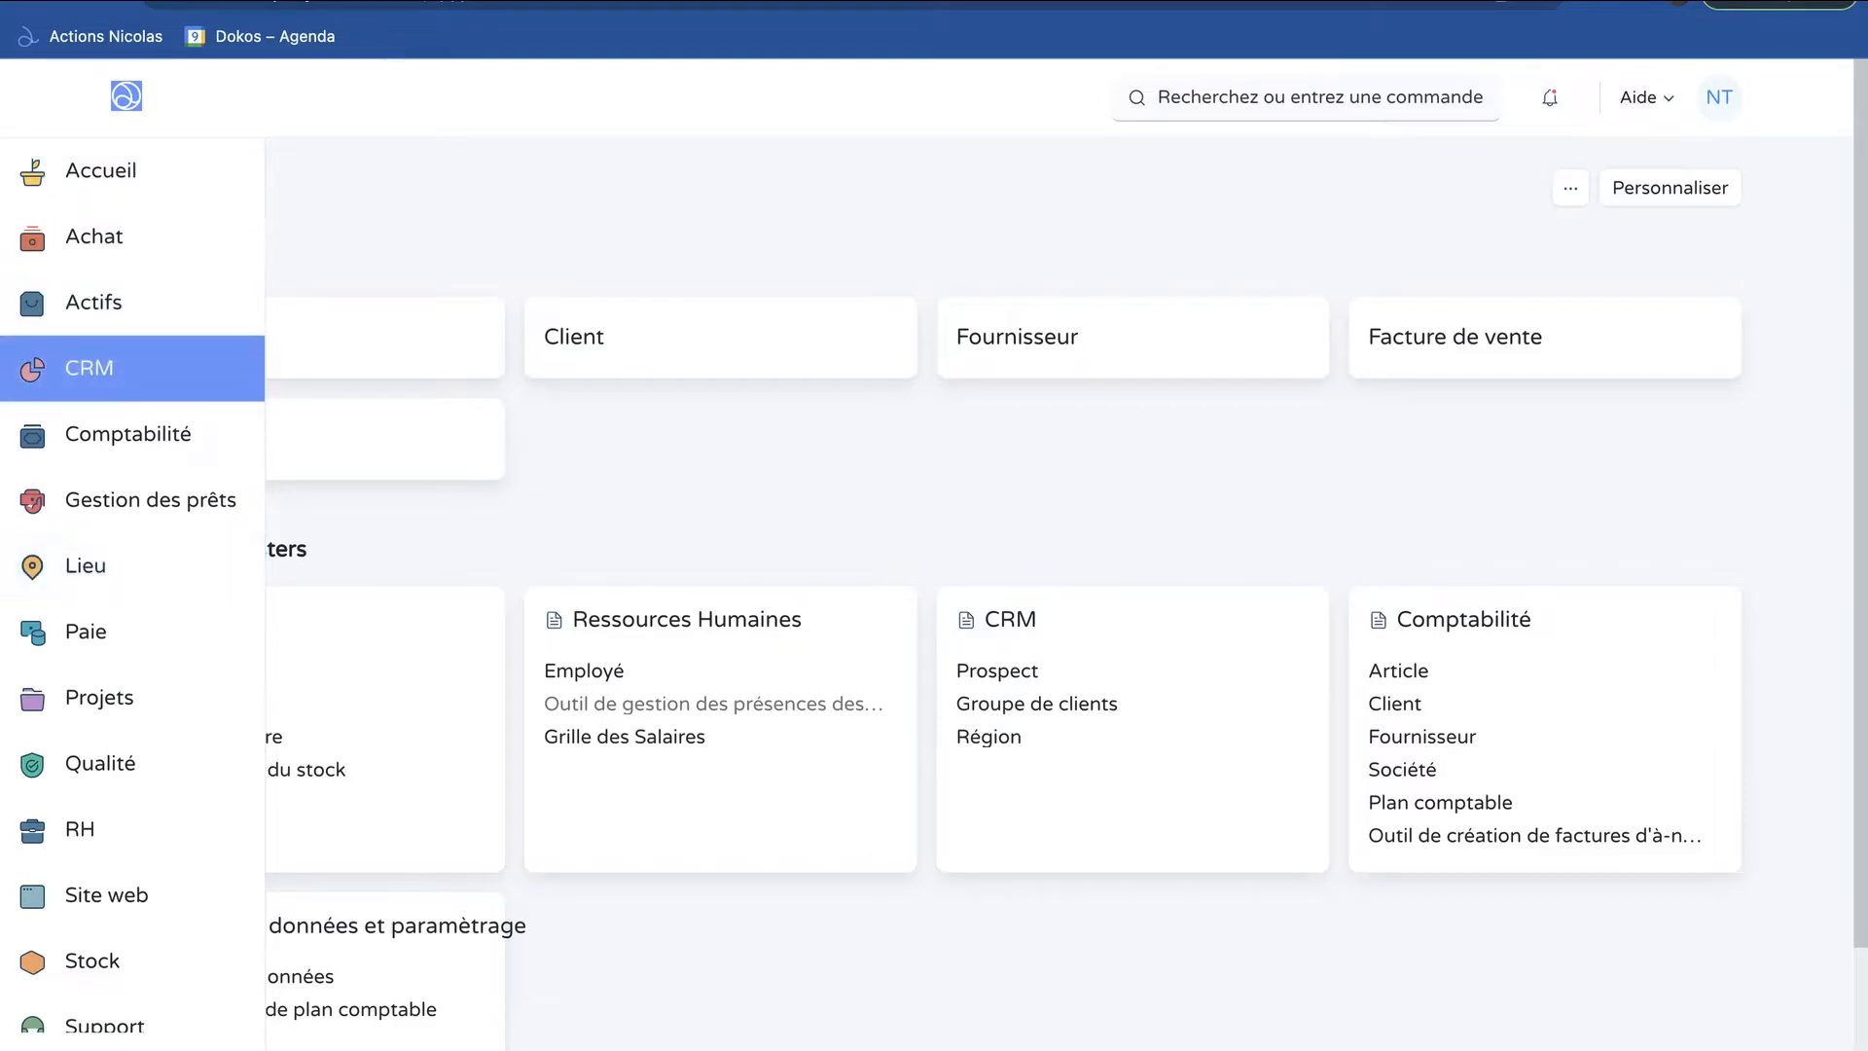
mouse_move(32, 173)
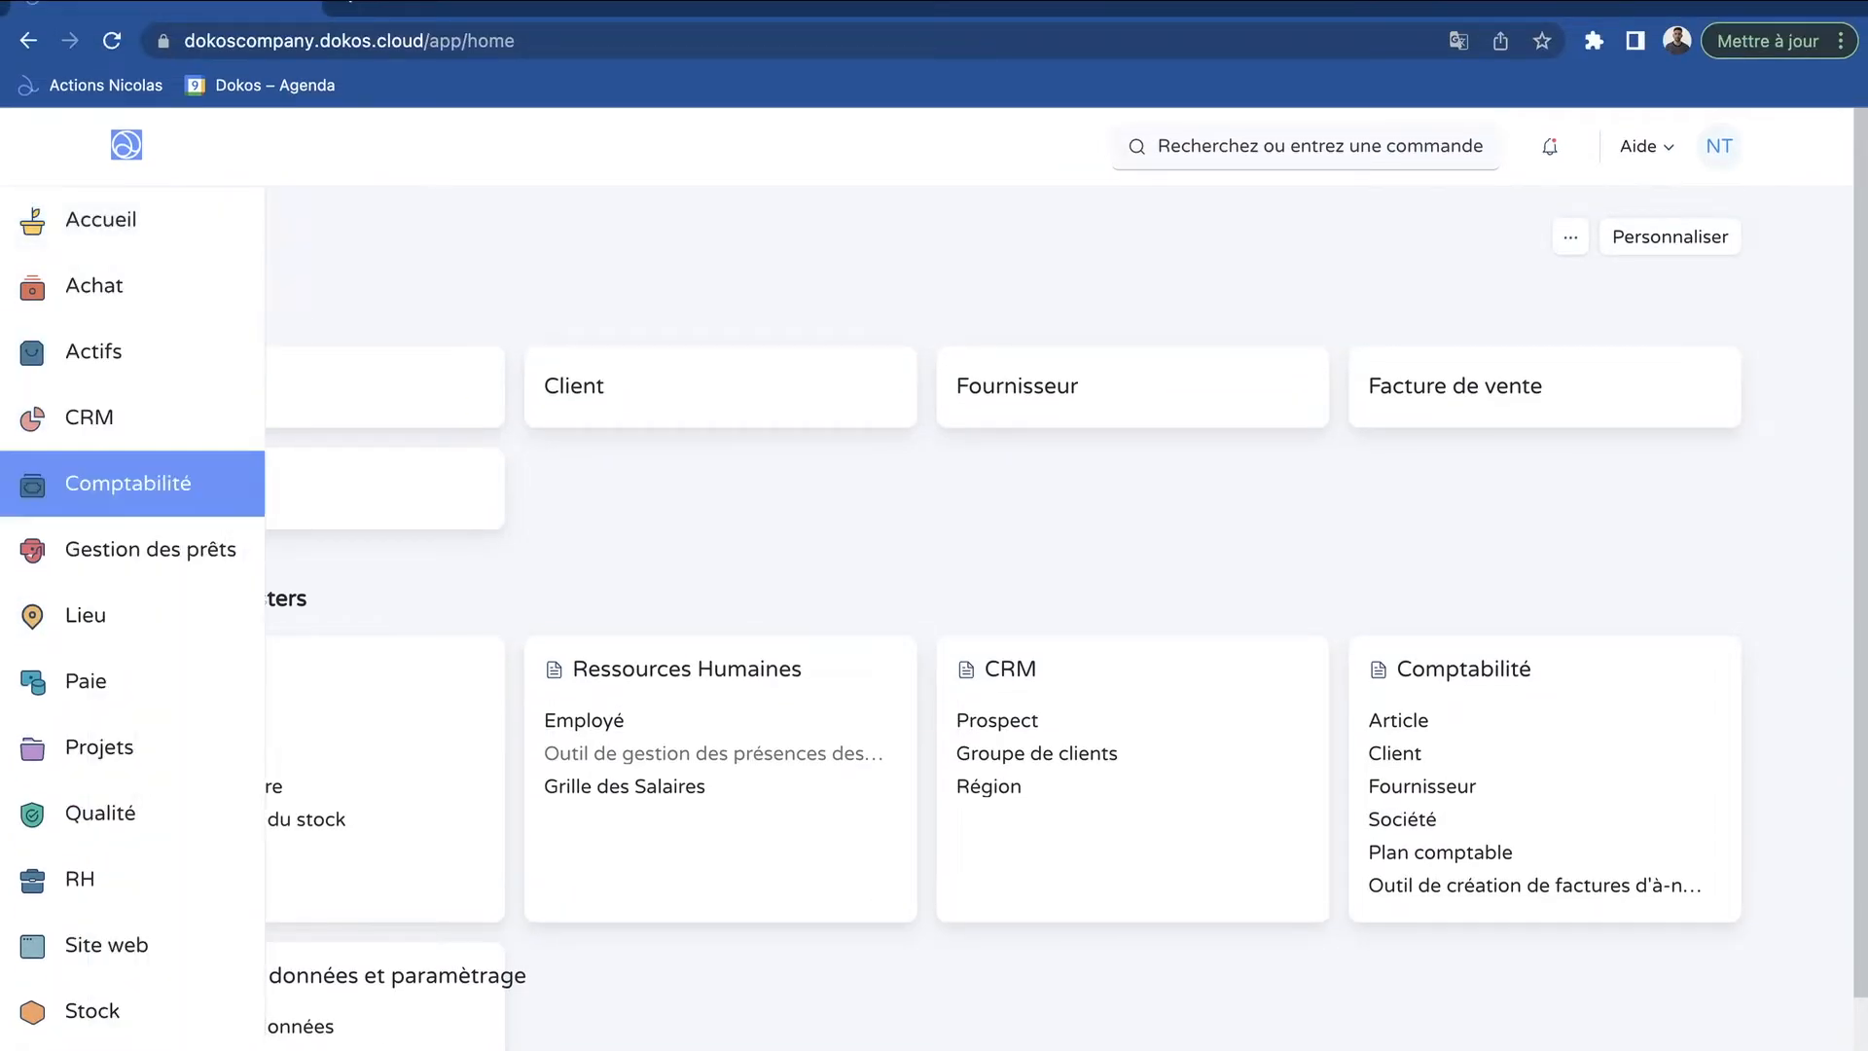
left_click(107, 436)
scroll(925, 584, "down", 3)
scroll(924, 662, "down", 6)
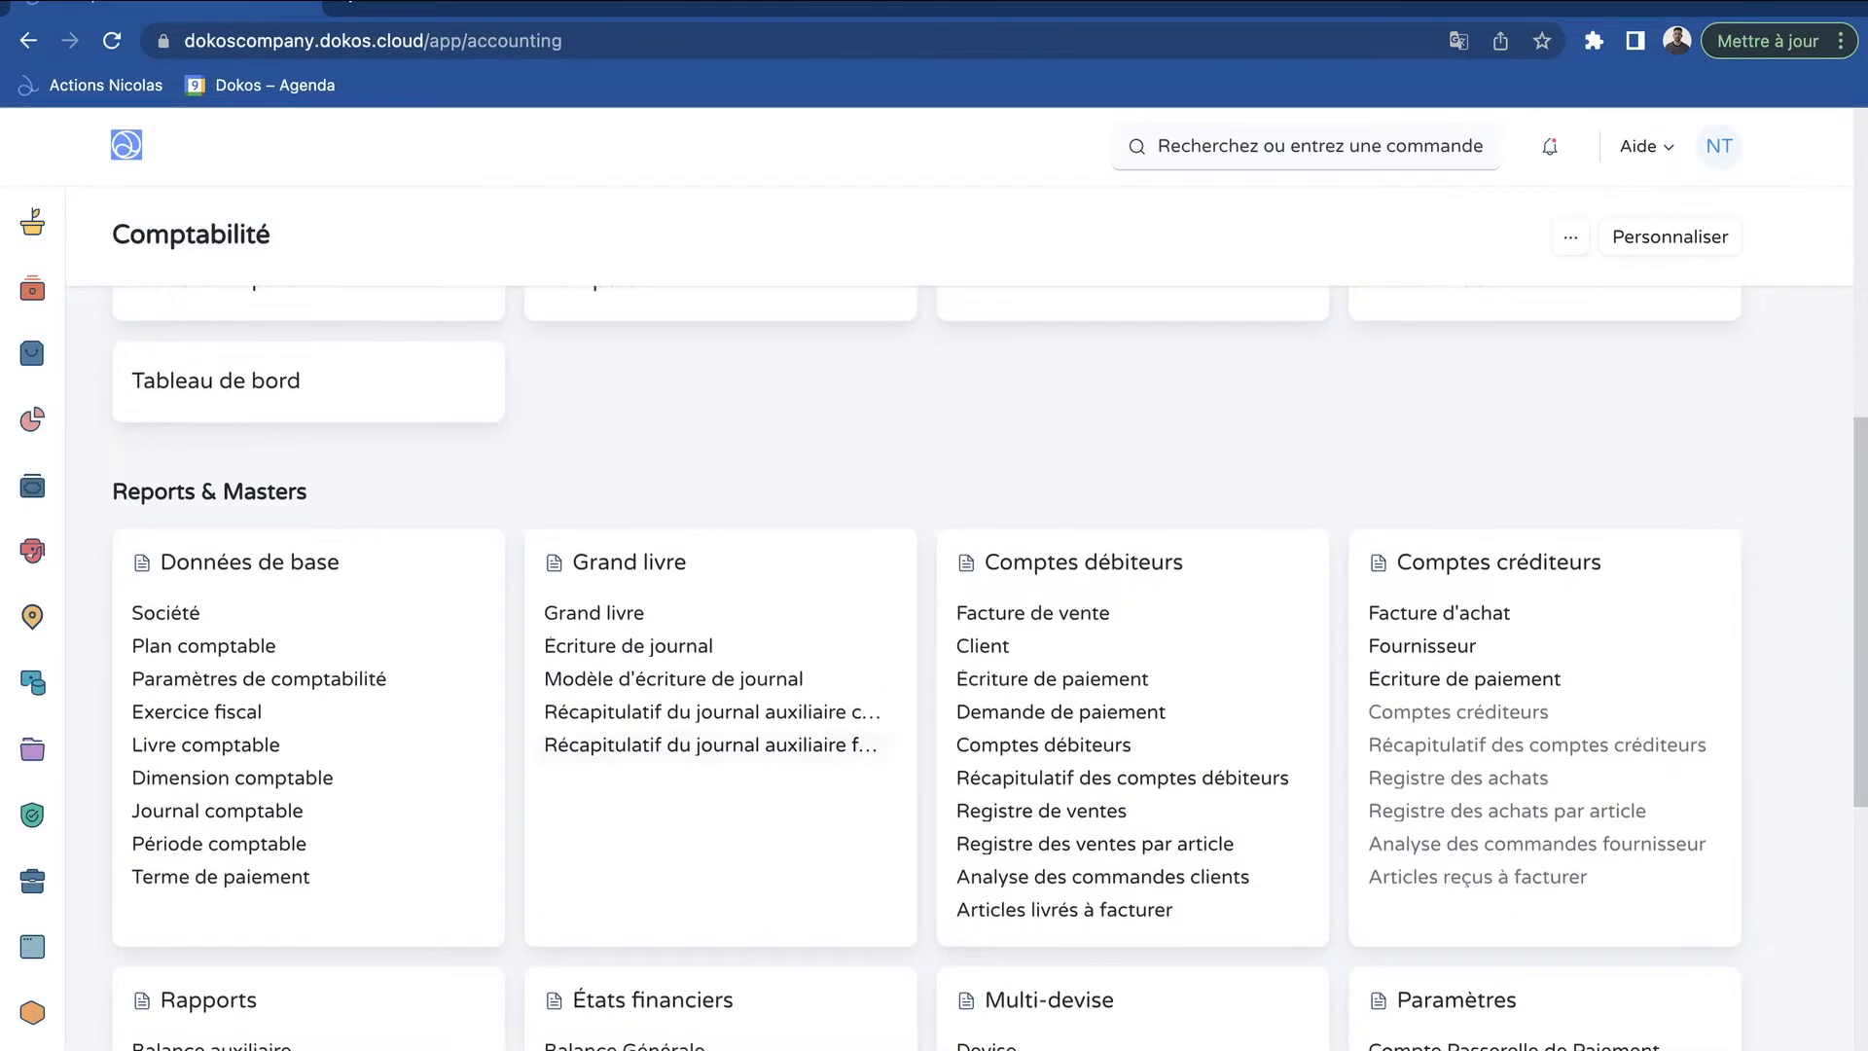
left_click(628, 646)
scroll(924, 662, "up", 2)
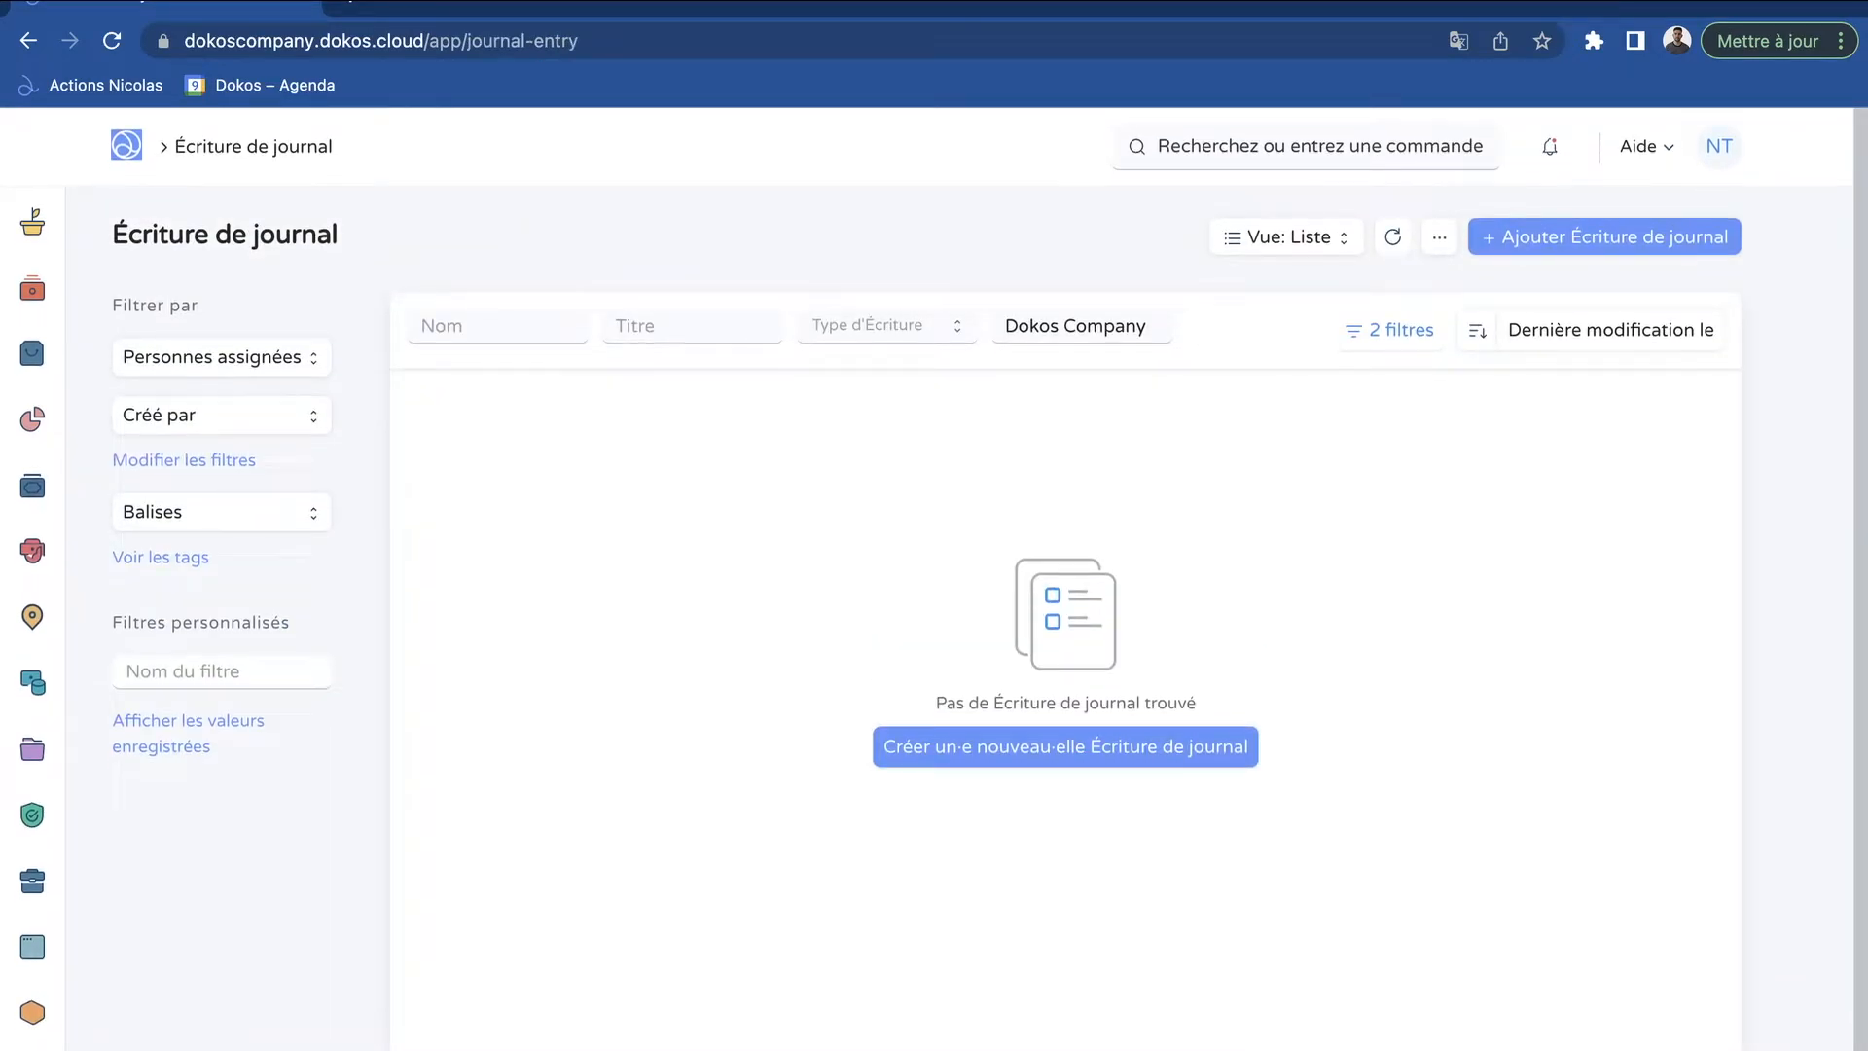
left_click(1604, 236)
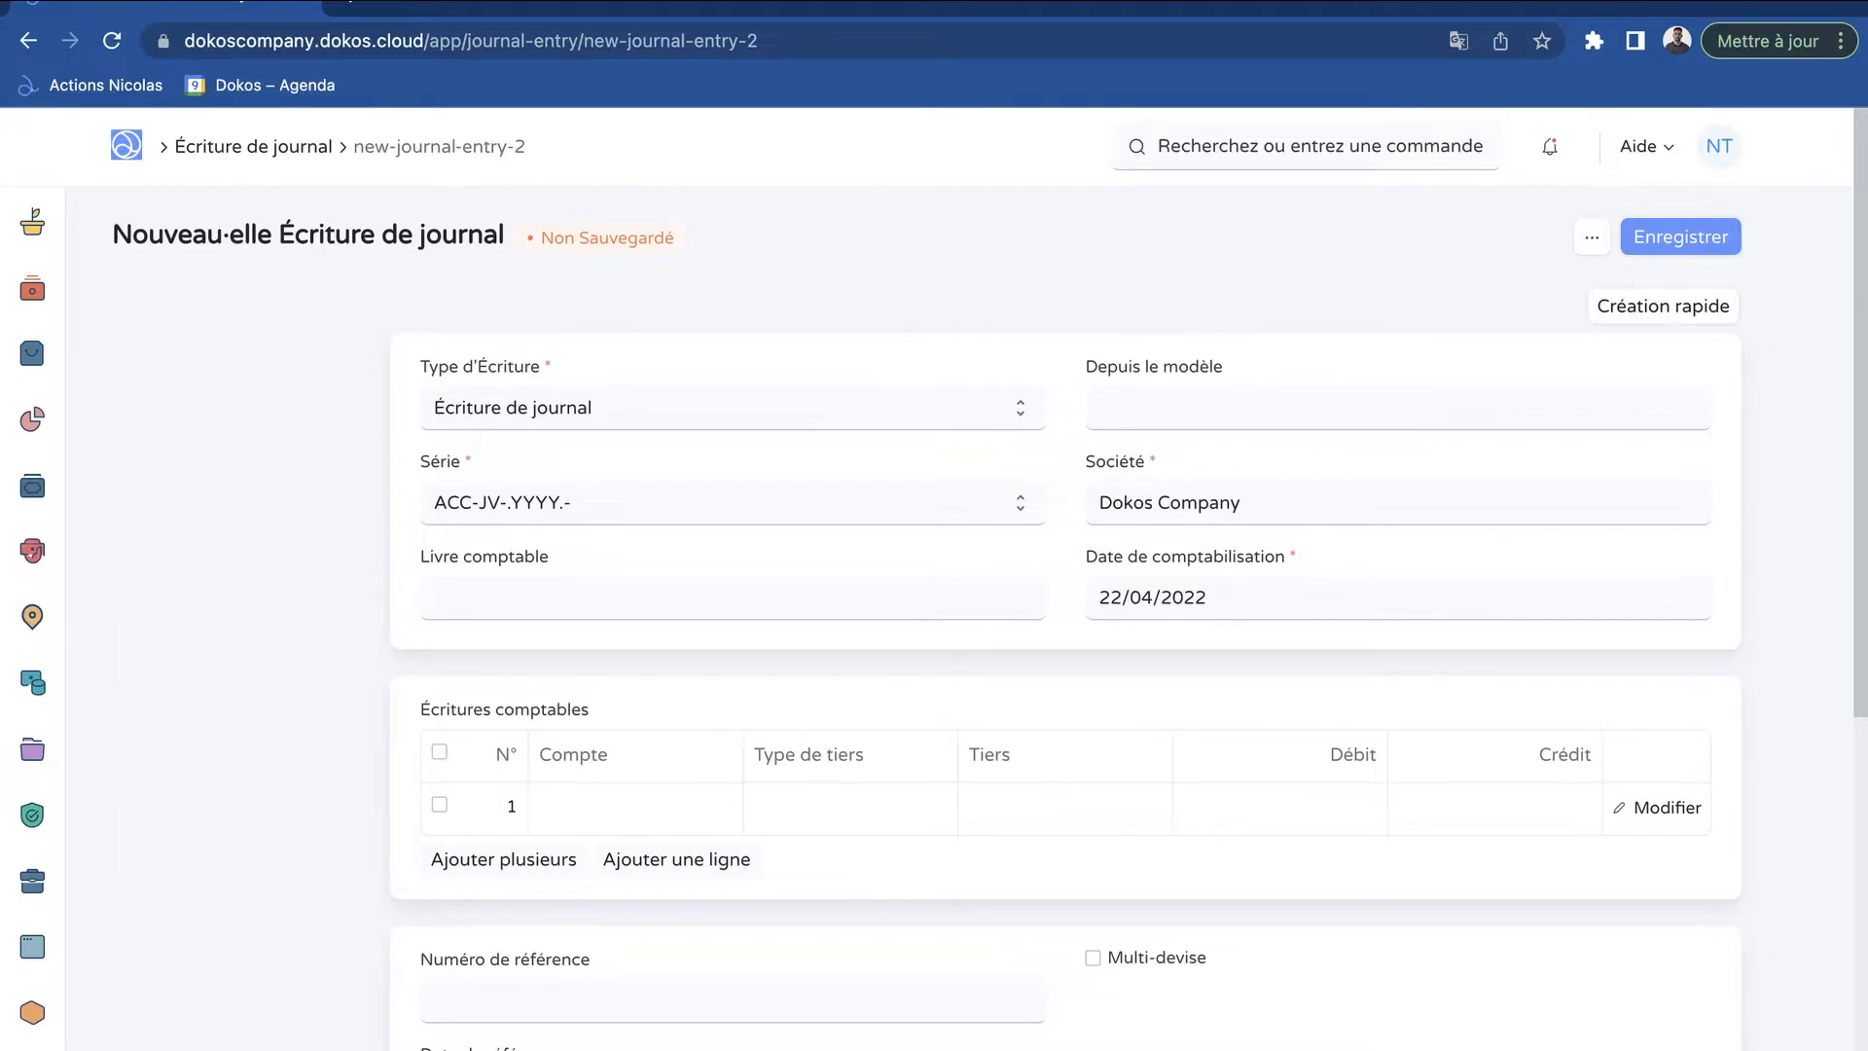
Set the journal entry's posting date to 31/12/2021
left_click(1116, 599)
left_click(1110, 225)
left_click(1110, 225)
left_click(1110, 225)
left_click(1110, 225)
left_click(1334, 478)
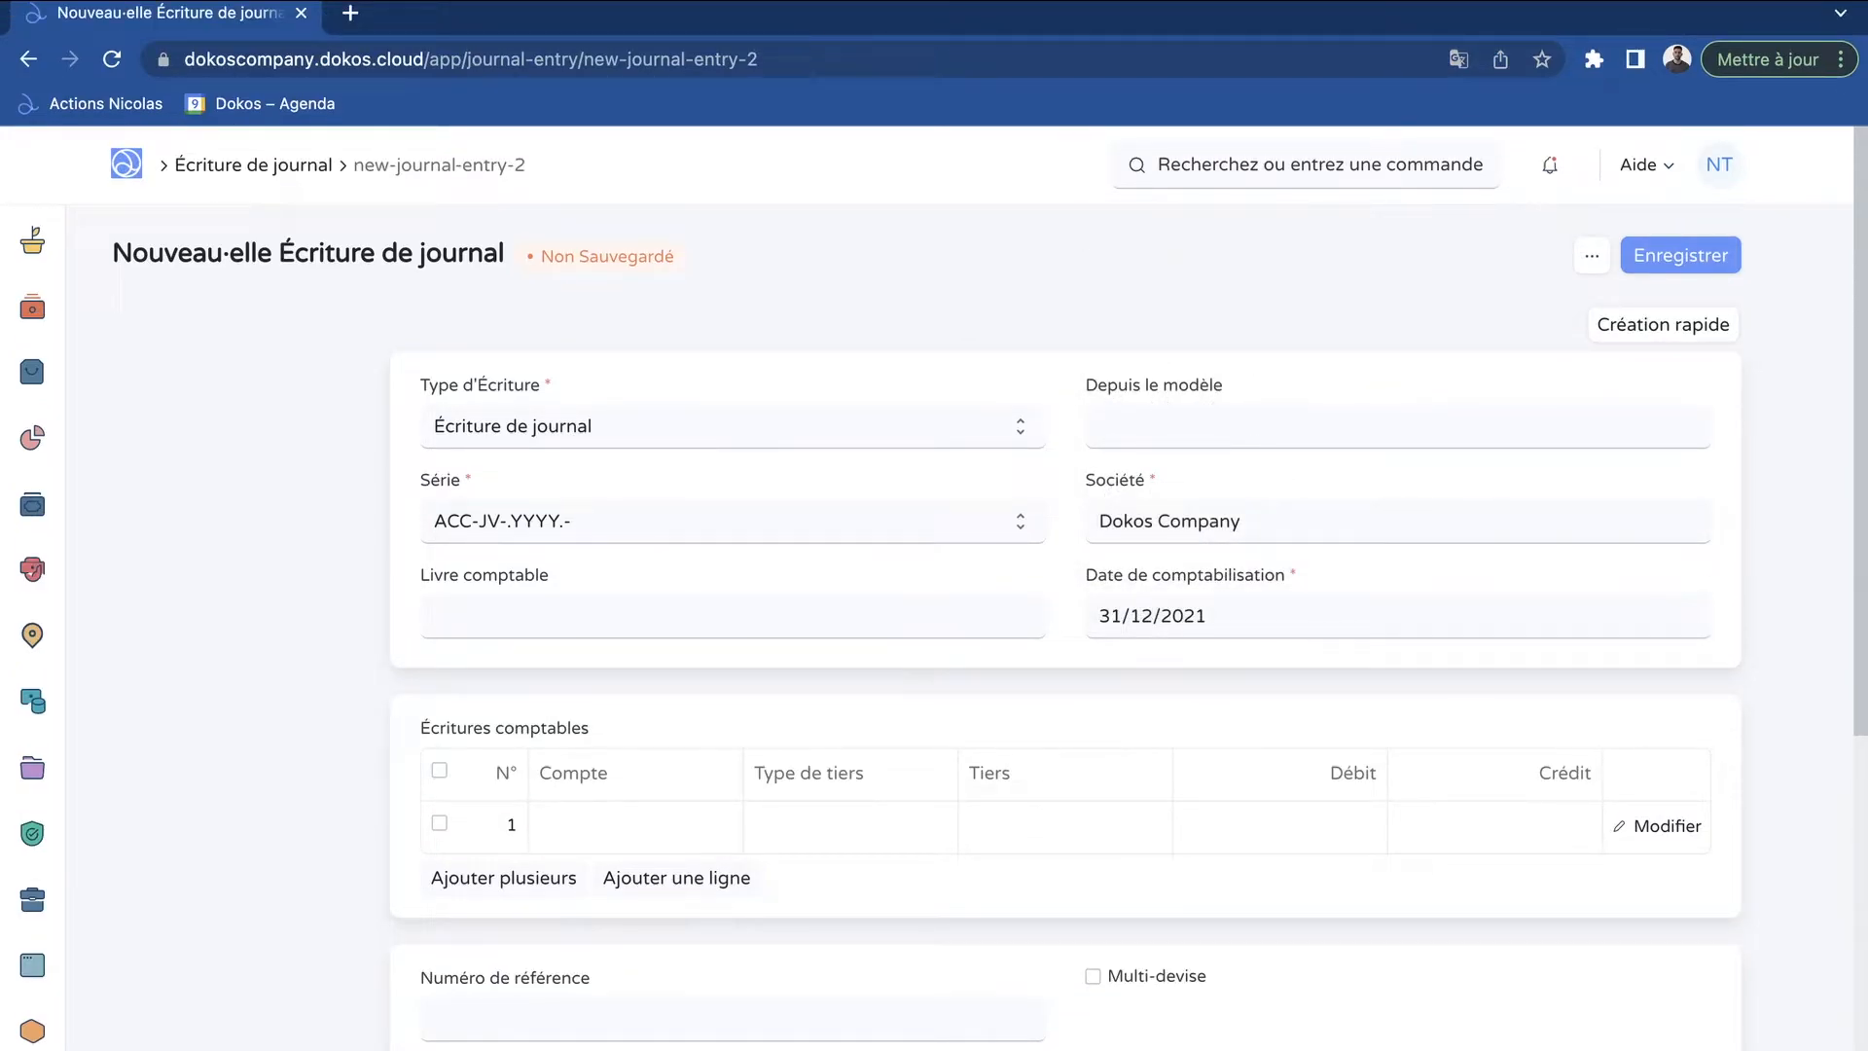
Open the first accounting line for entry and show its debit and credit amount cells
scroll(1066, 681, "down", 3)
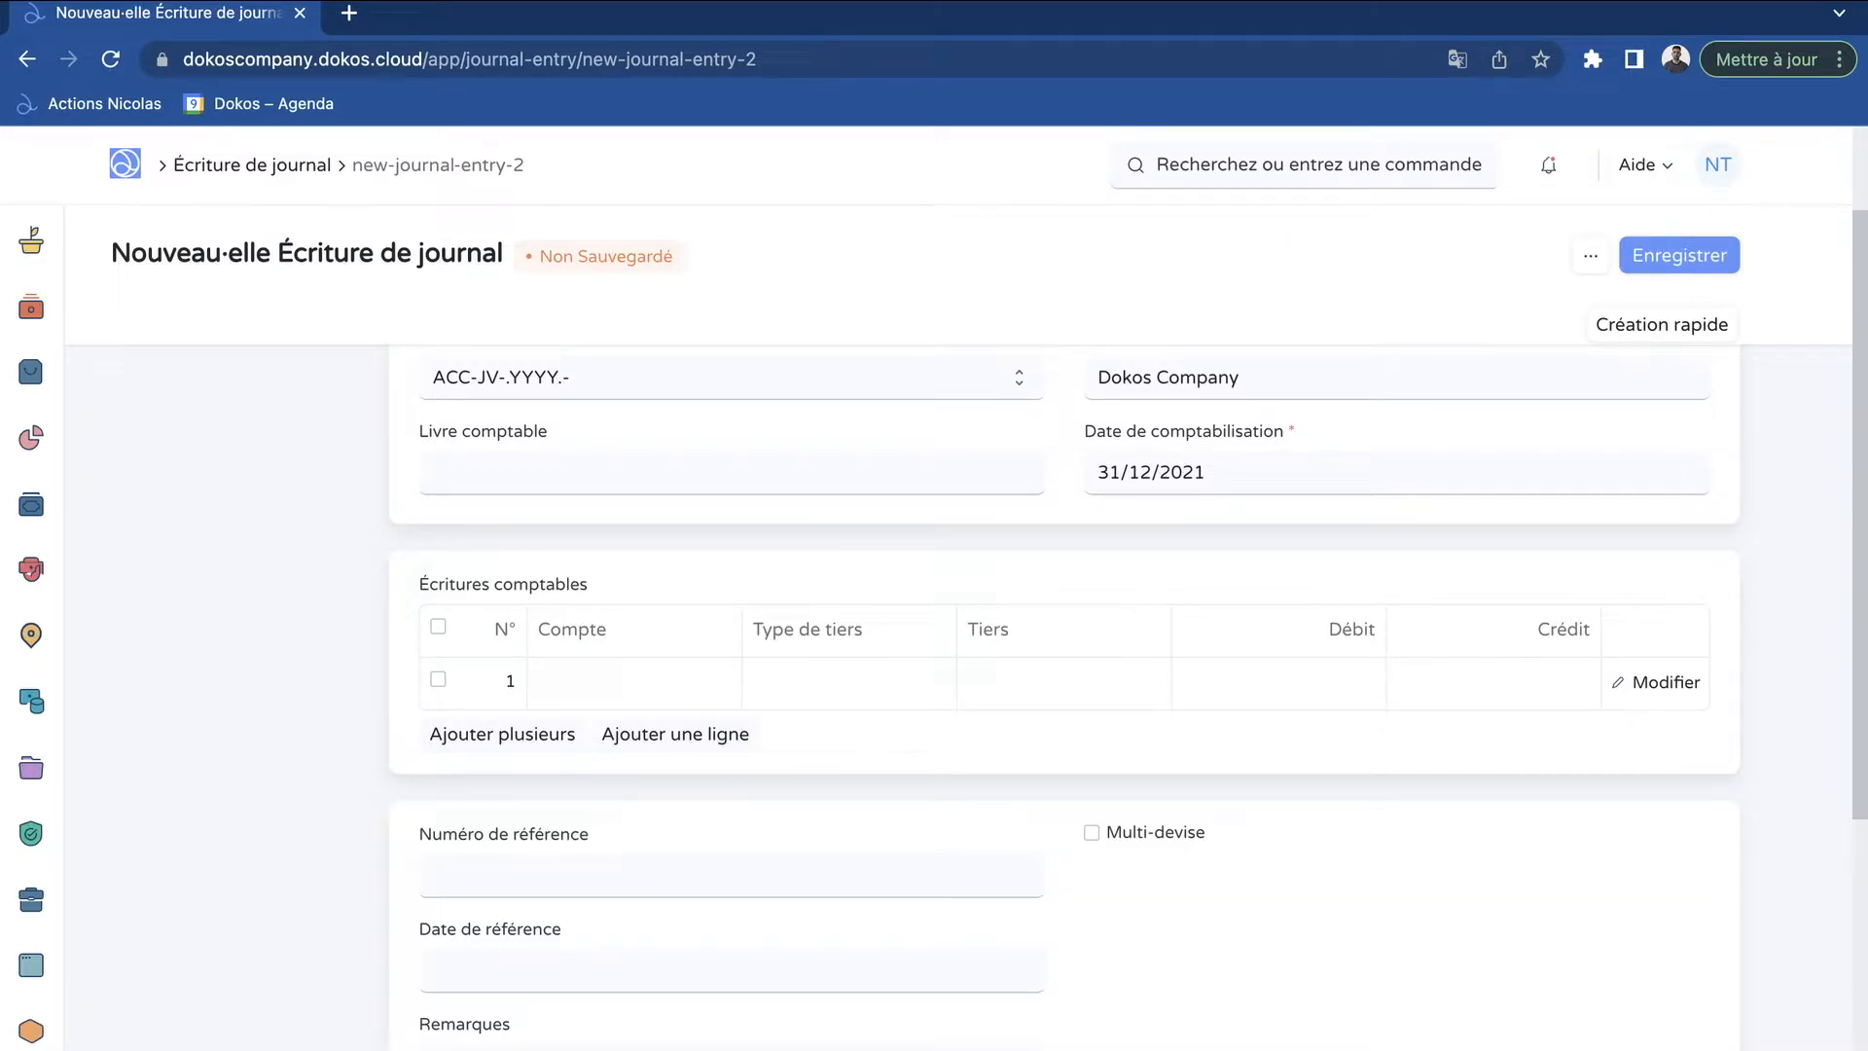
left_click(1278, 683)
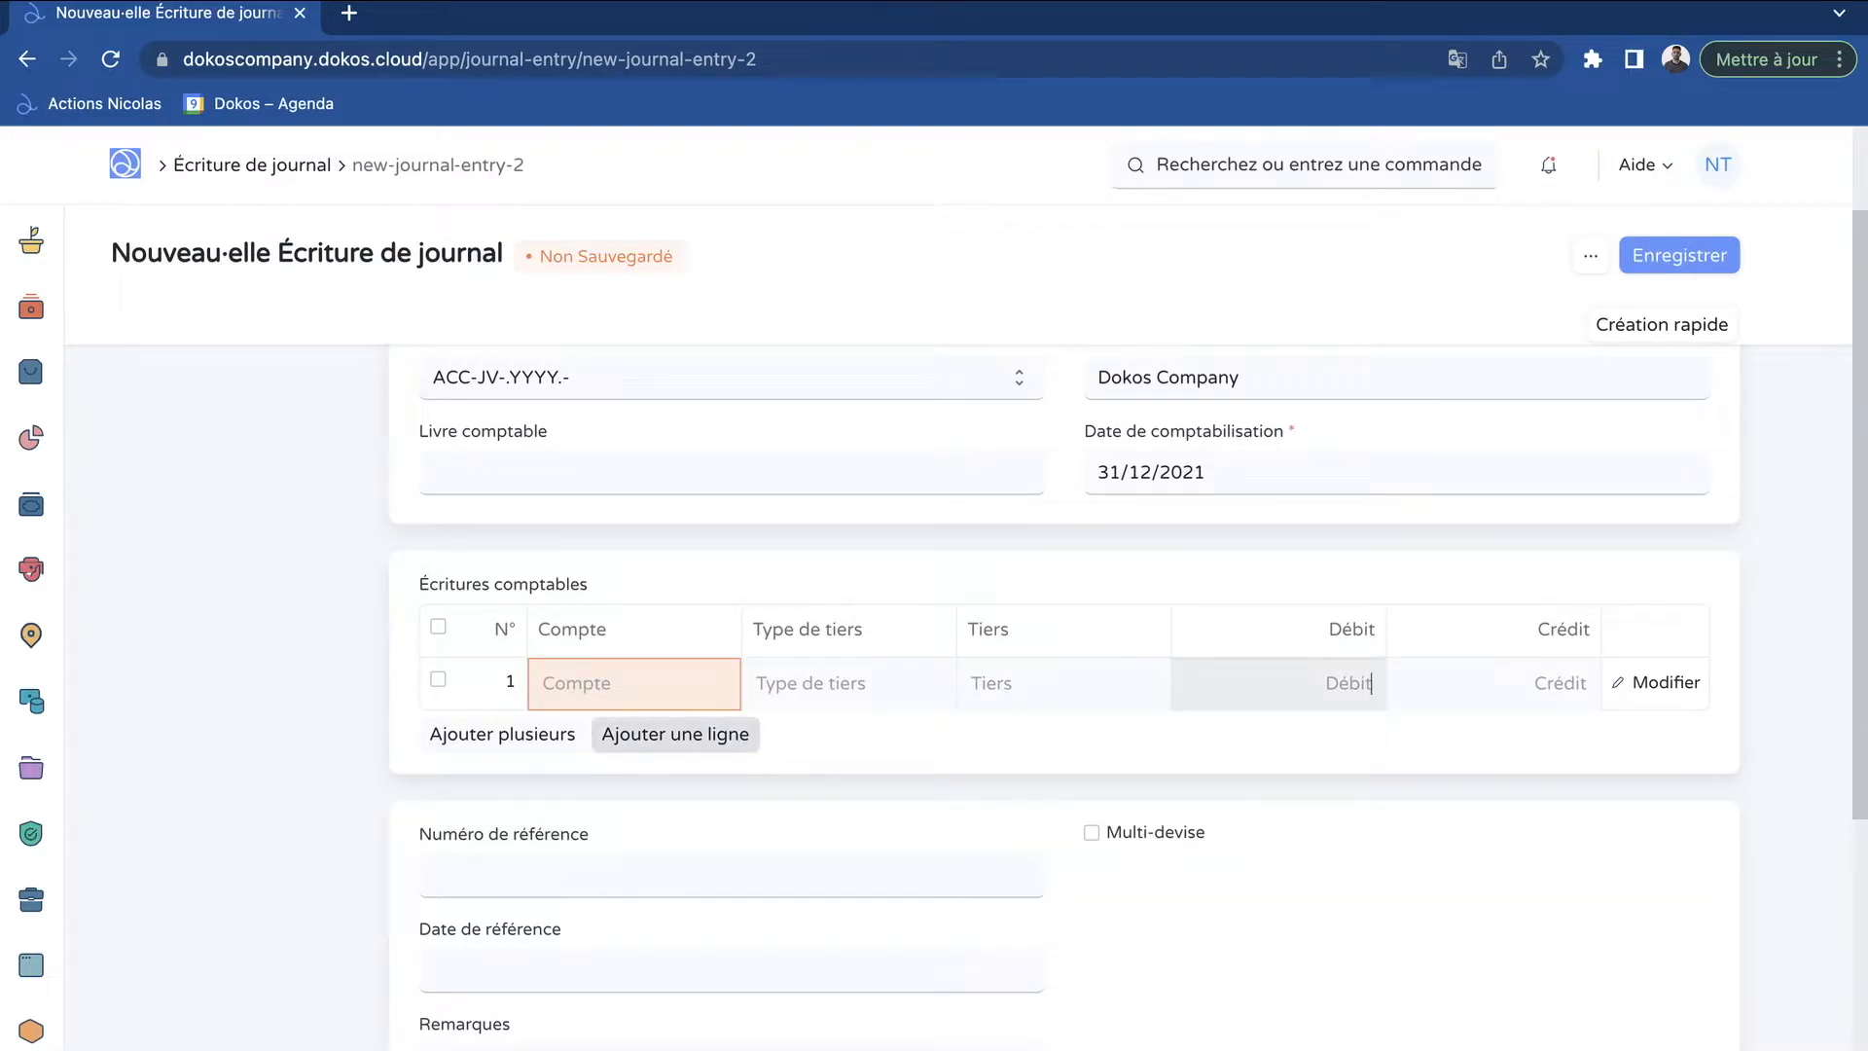
left_click(1509, 688)
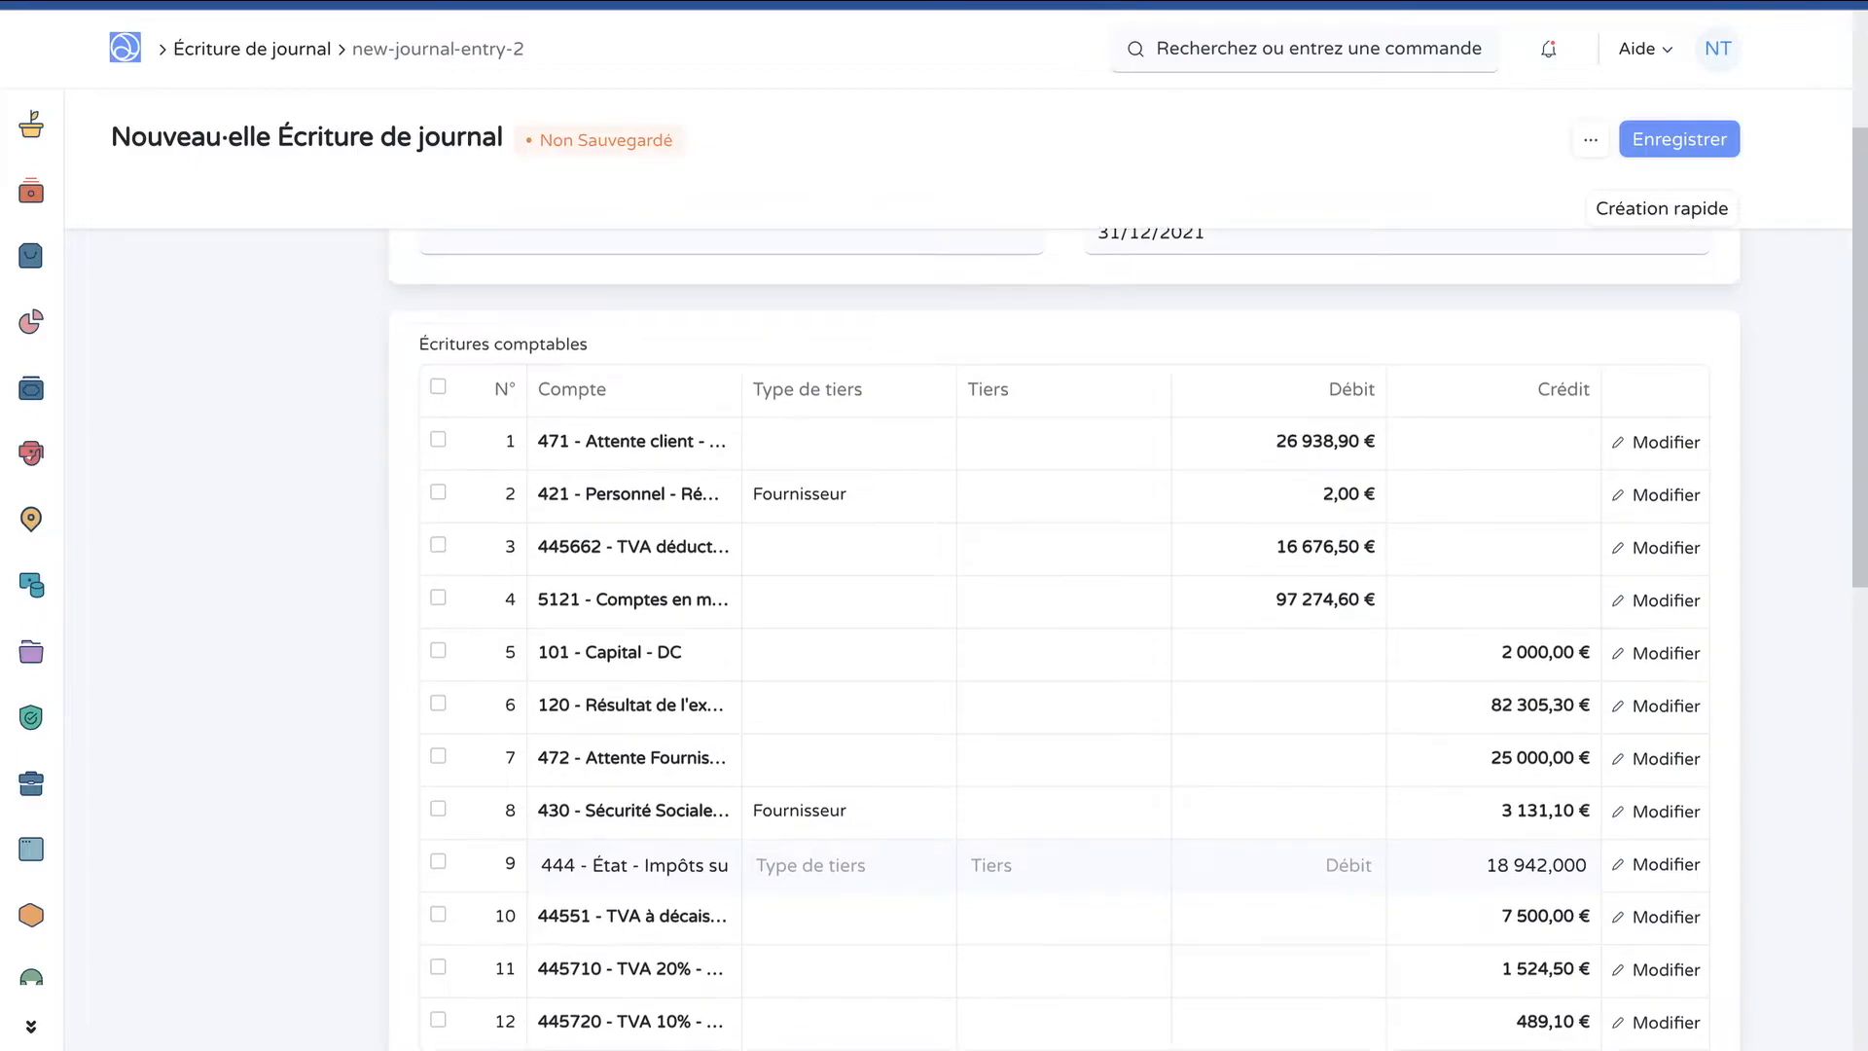
Review the journal entry's account lines with their debit and credit amounts, including the waiting accounts 471 and 472
scroll(1065, 622, "up", 1)
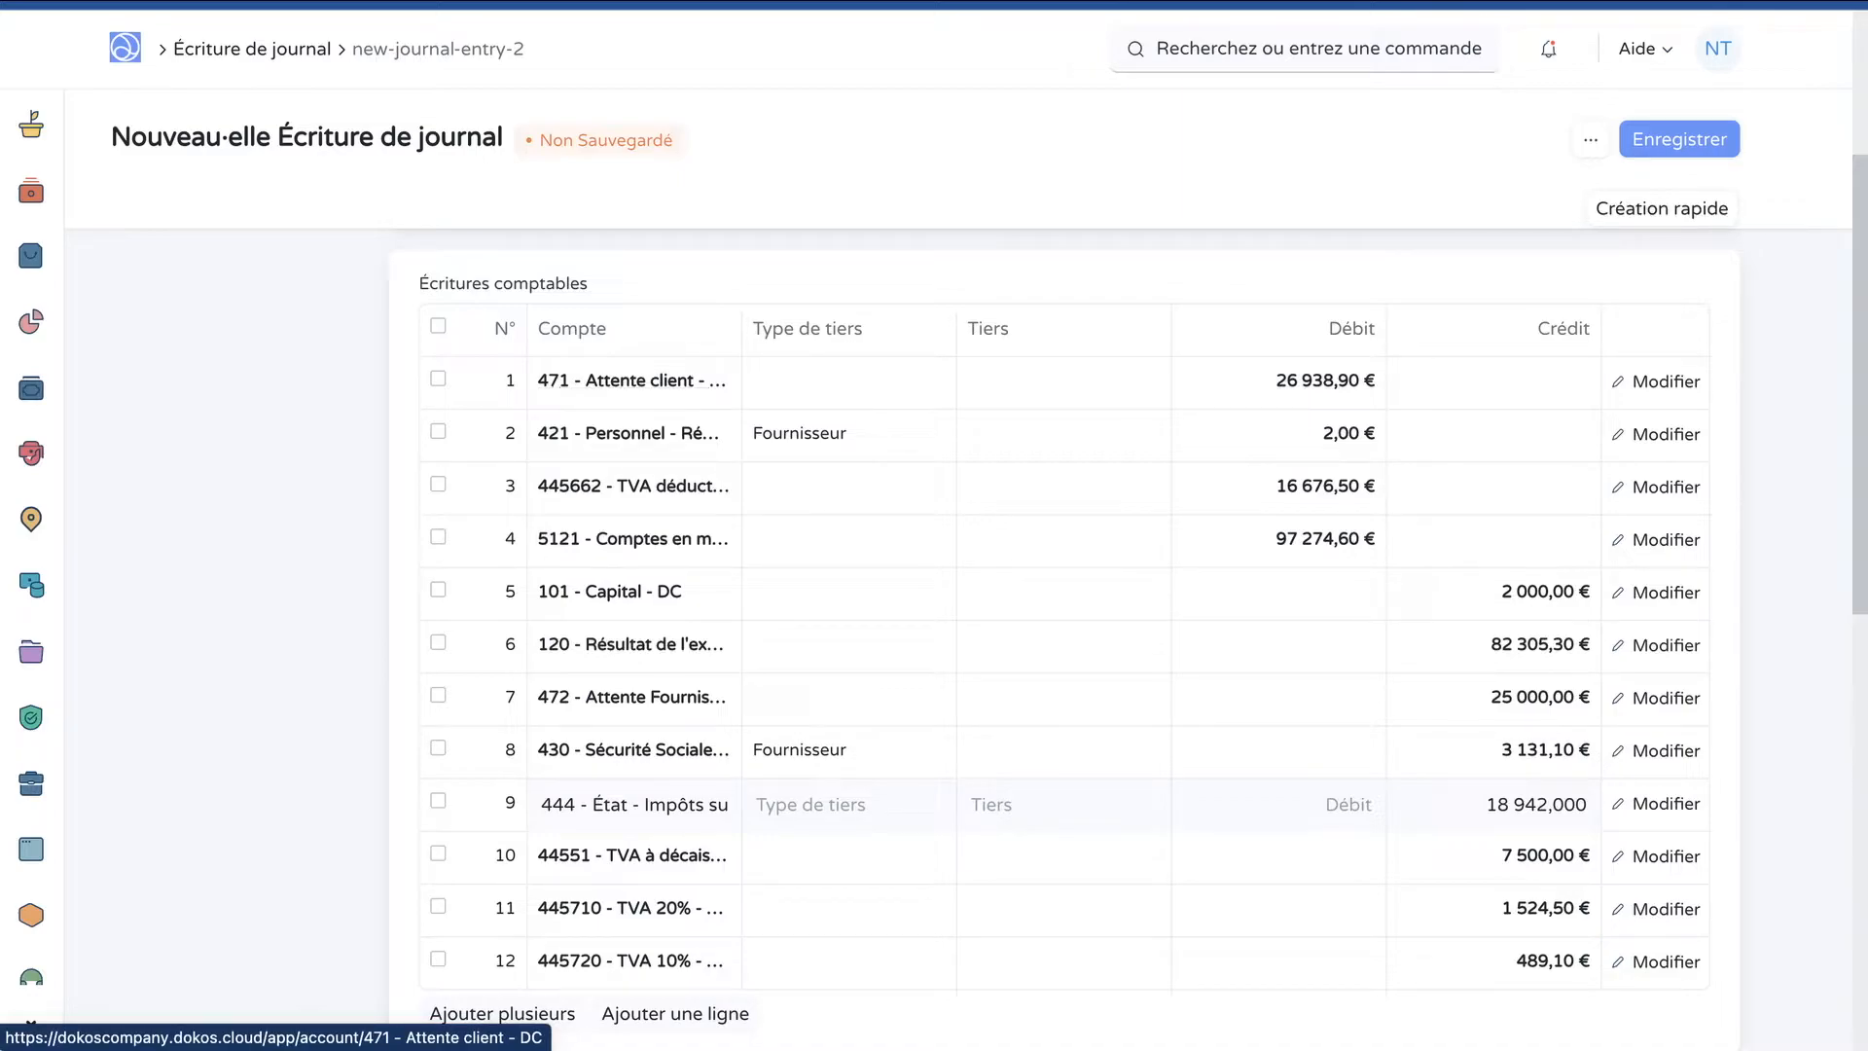
scroll(603, 637, "down", 1)
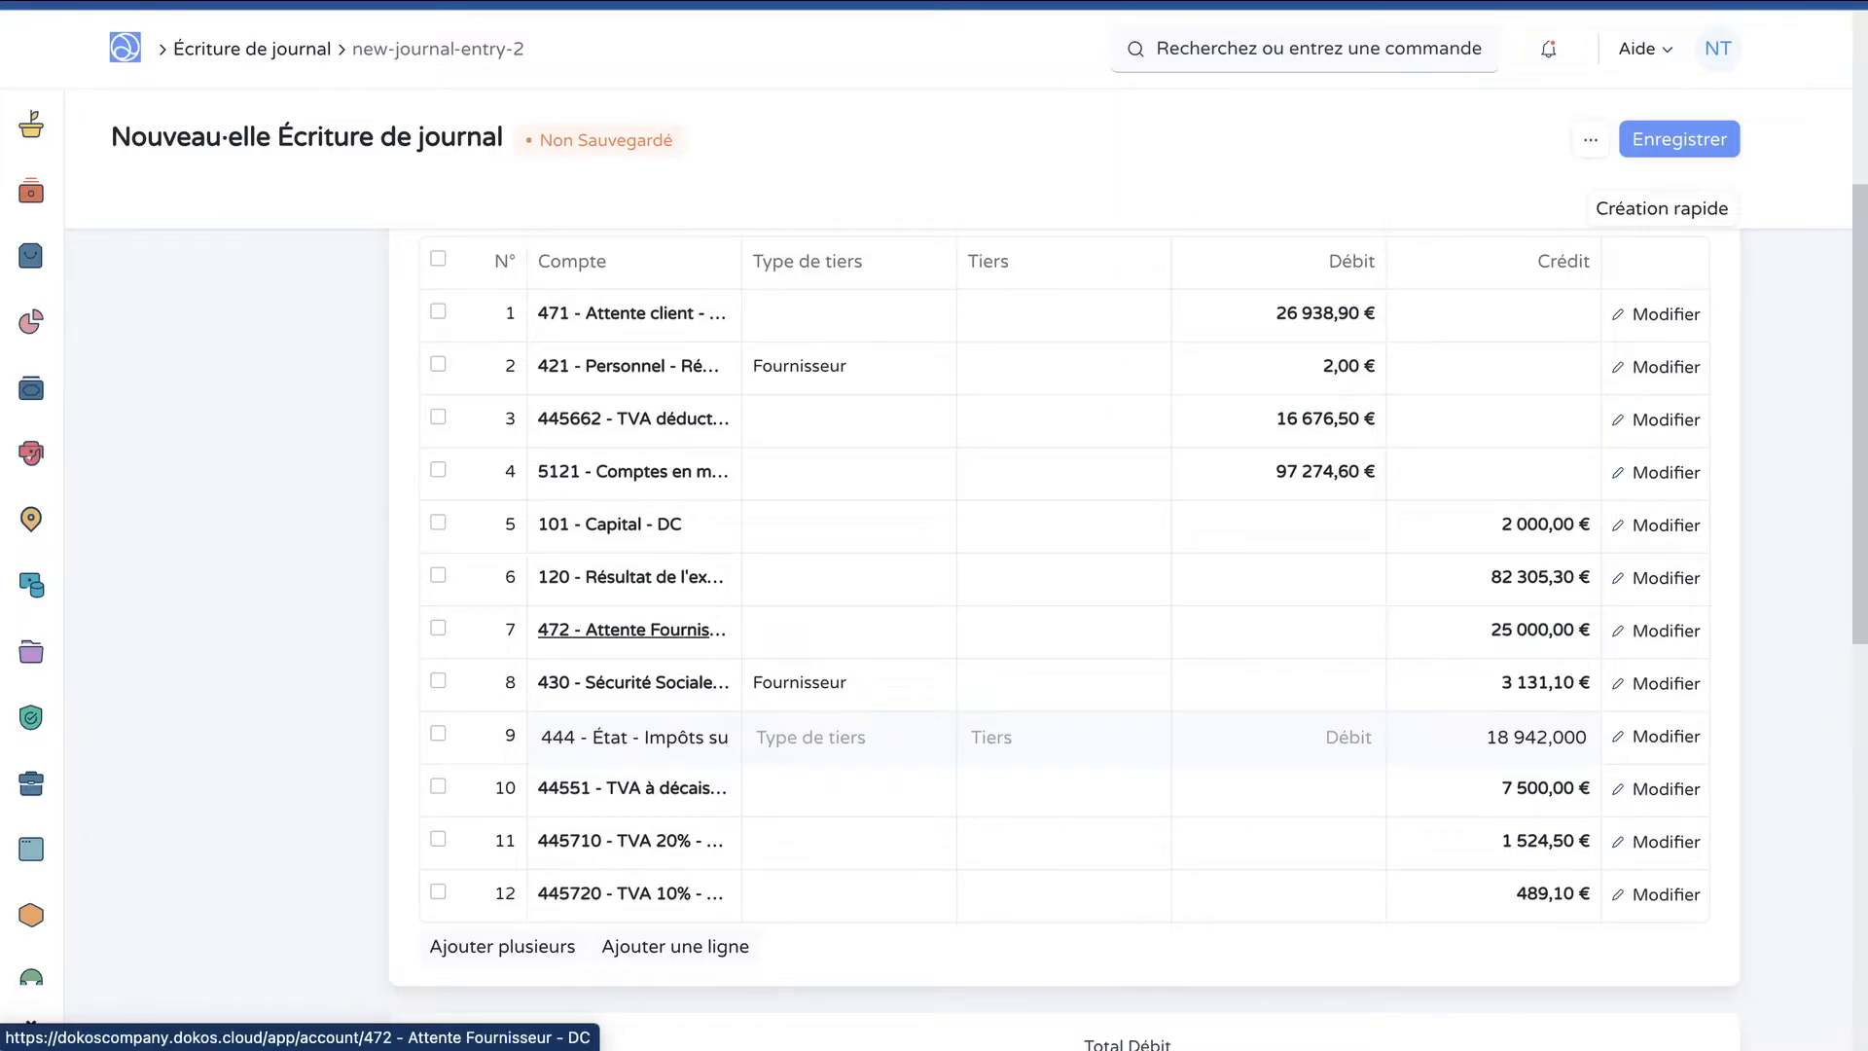
scroll(632, 630, "up", 1)
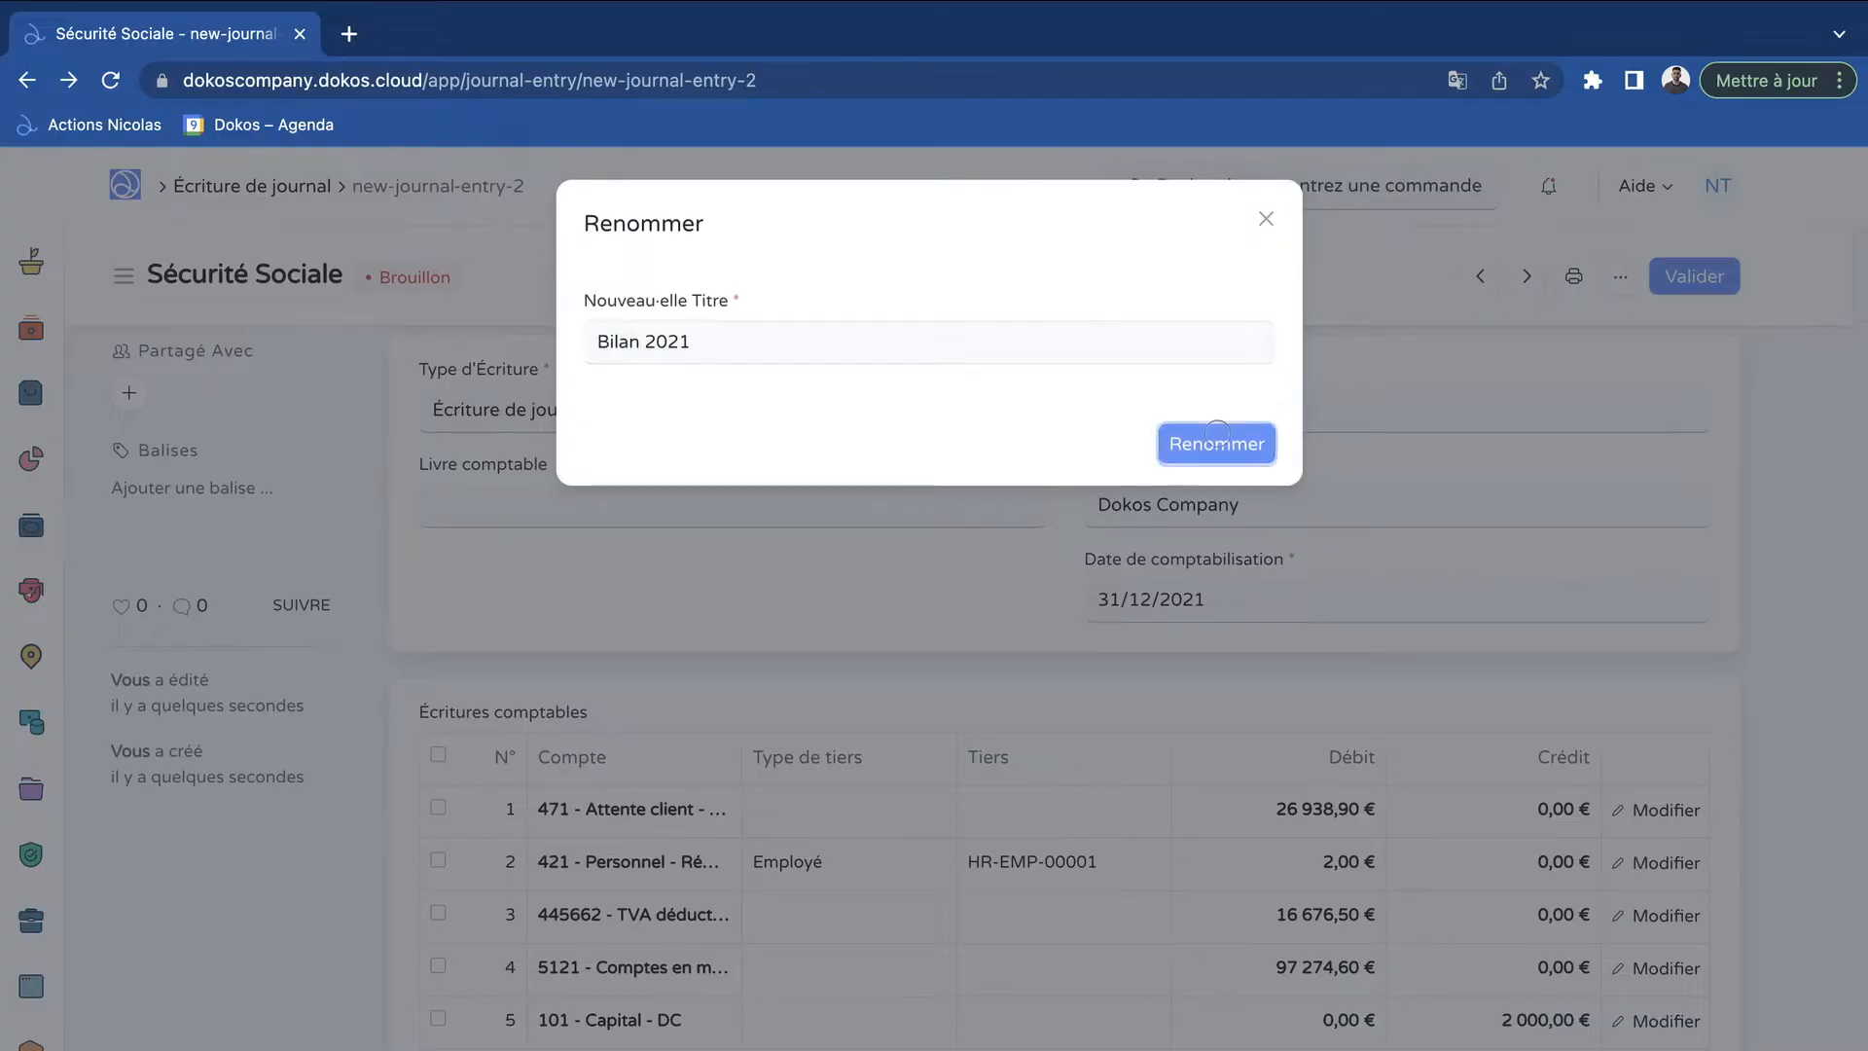
Rename the journal entry as Bilan 2021 and review its accounting lines
key("Return")
scroll(1064, 682, "down", 4)
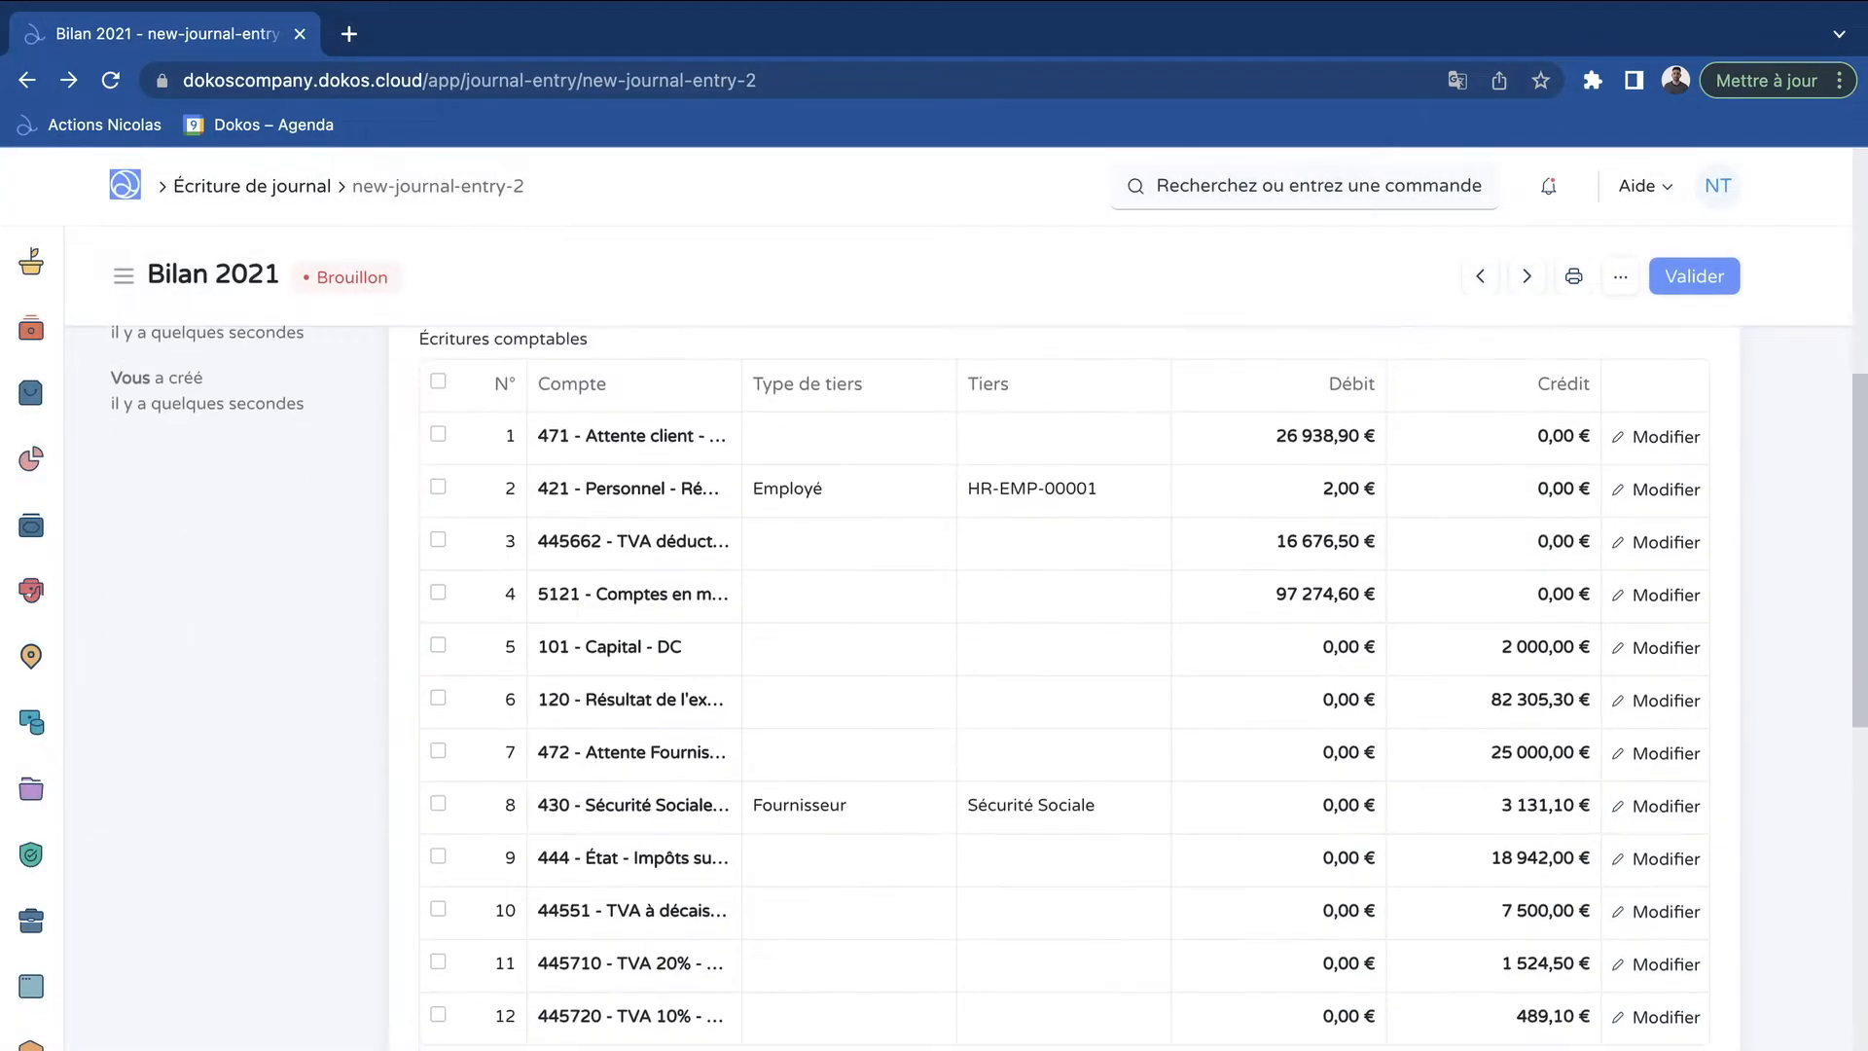
Validate the Bilan 2021 journal entry and open the Bilan report
scroll(990, 611, "up", 2)
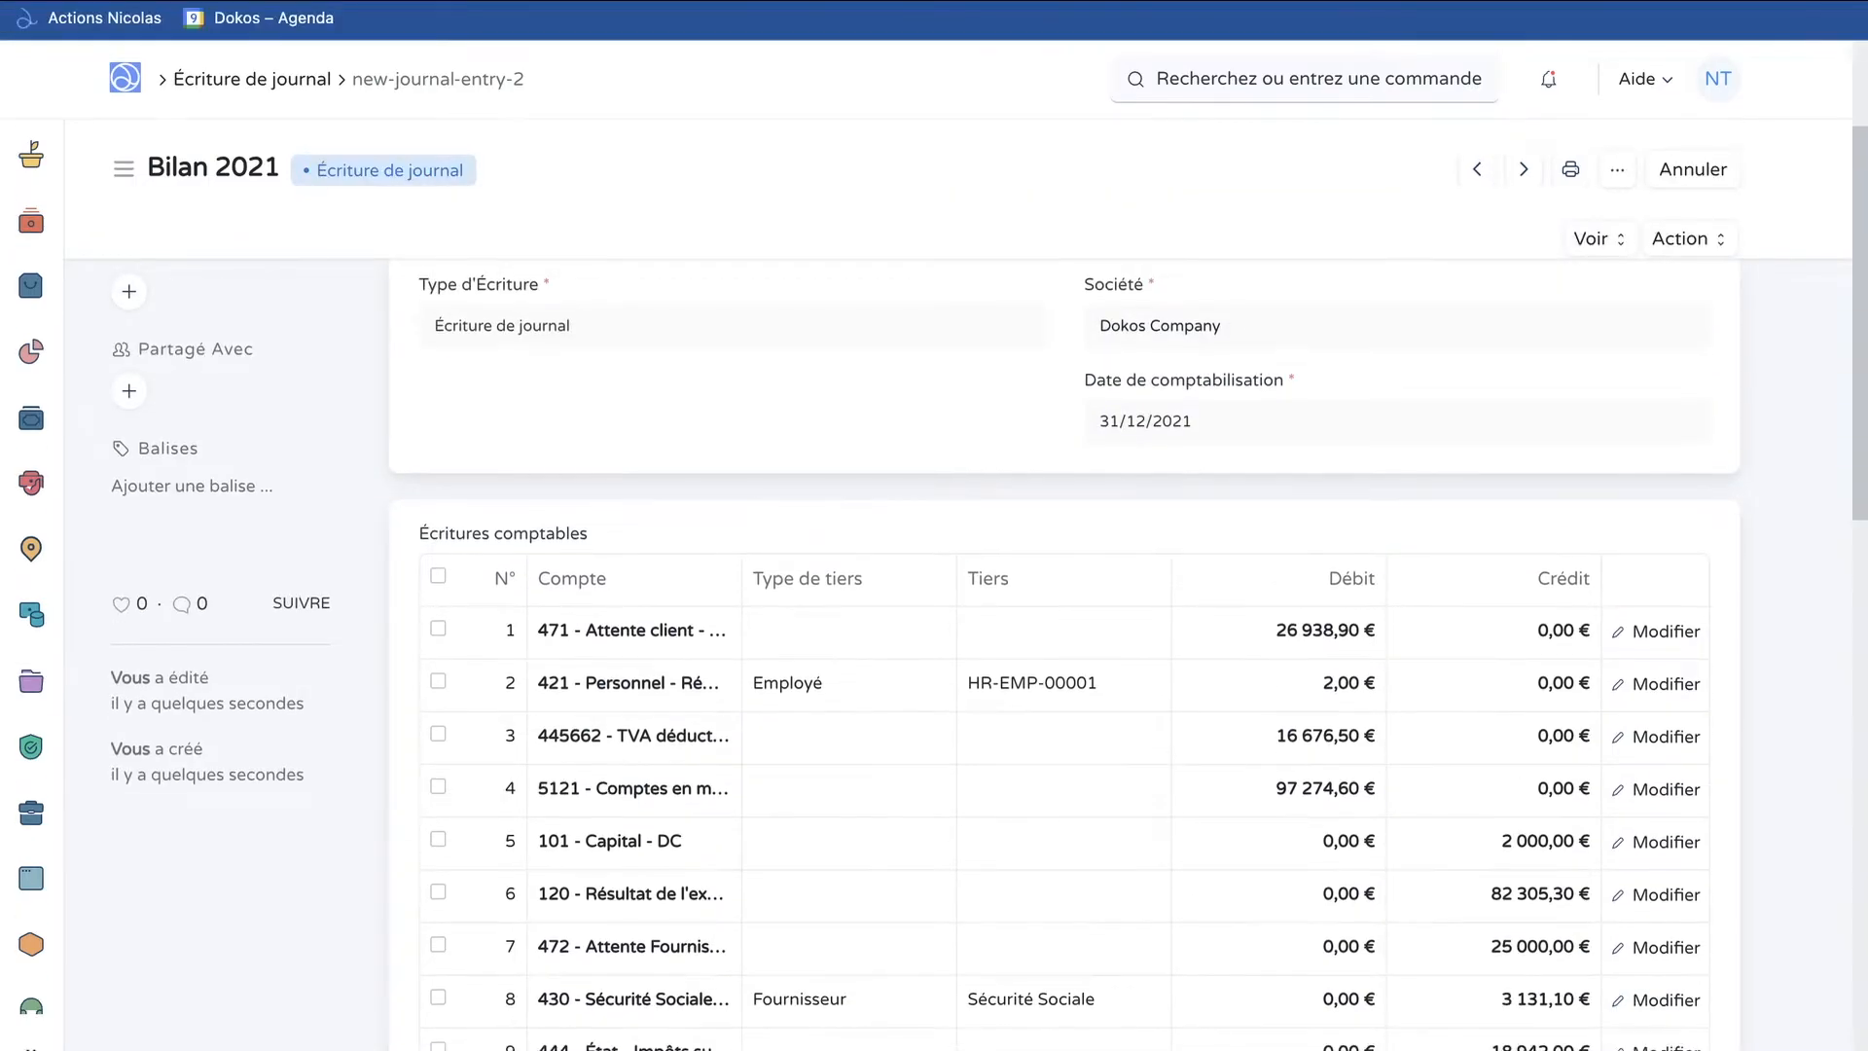
left_click(1305, 79)
type("bilan")
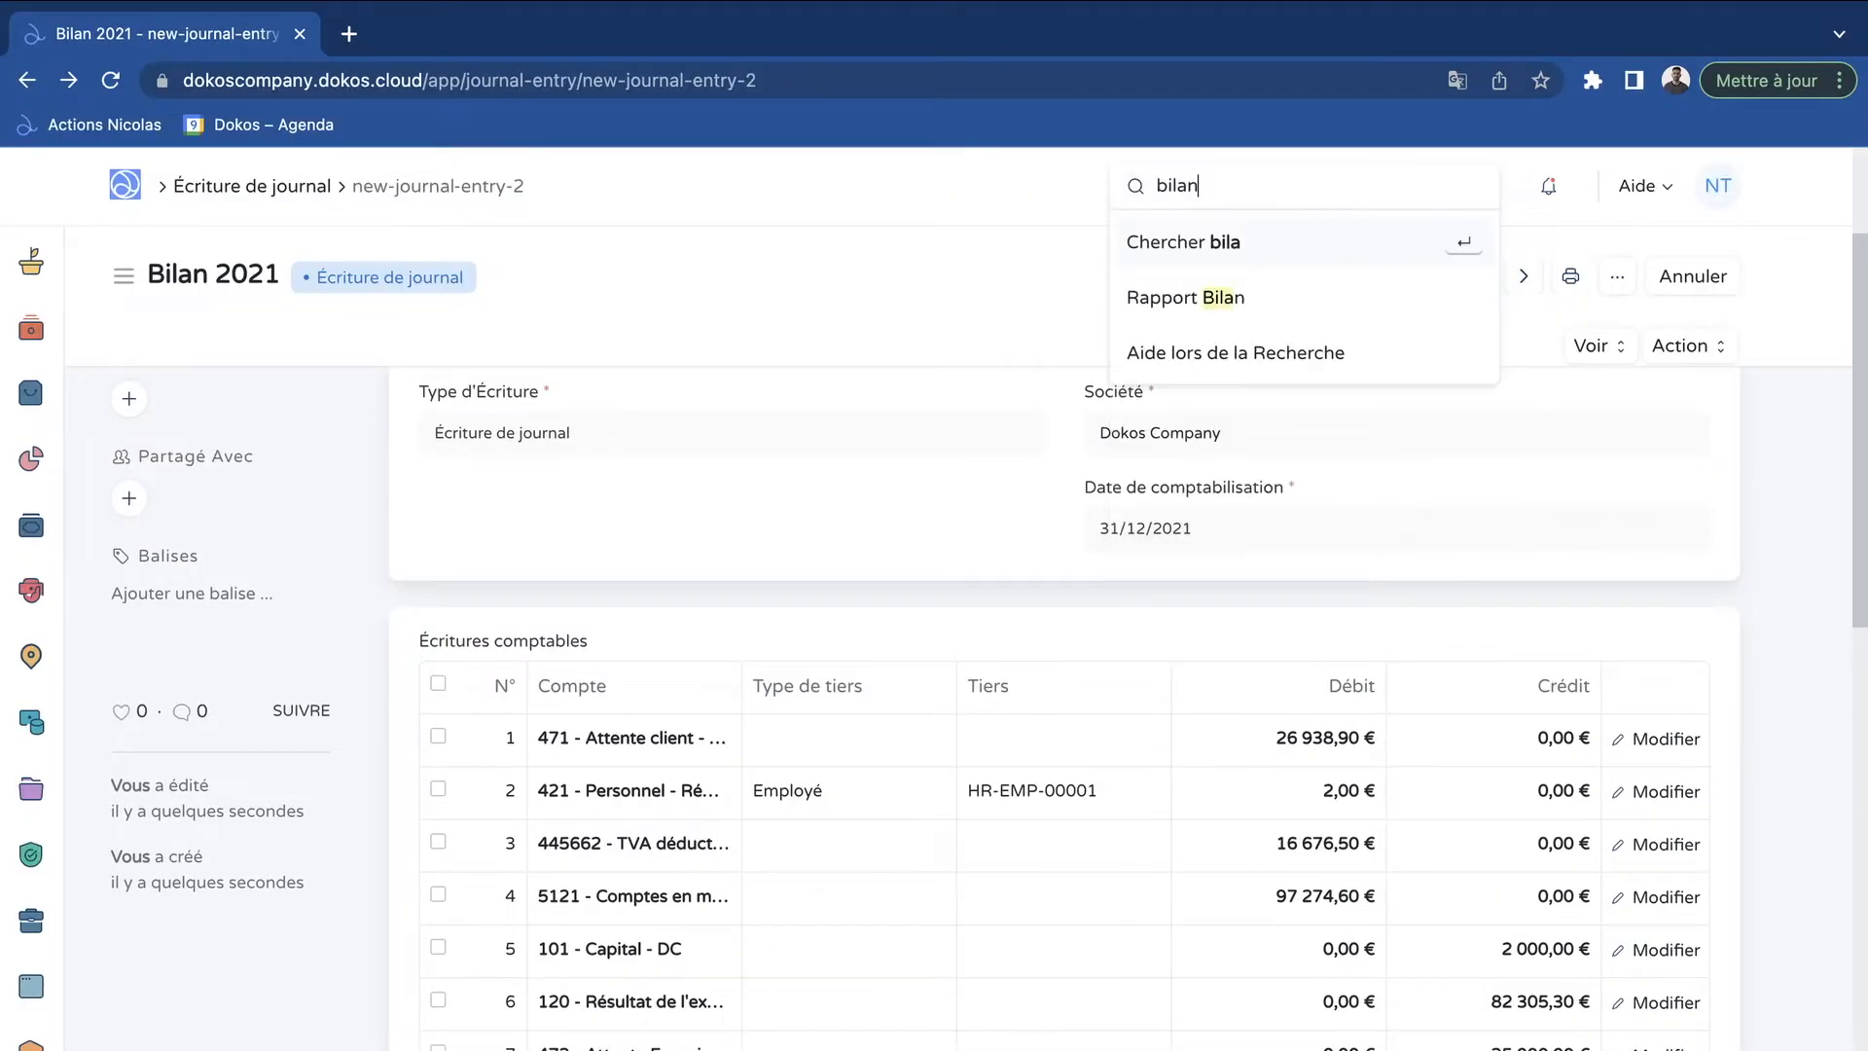
left_click(1226, 298)
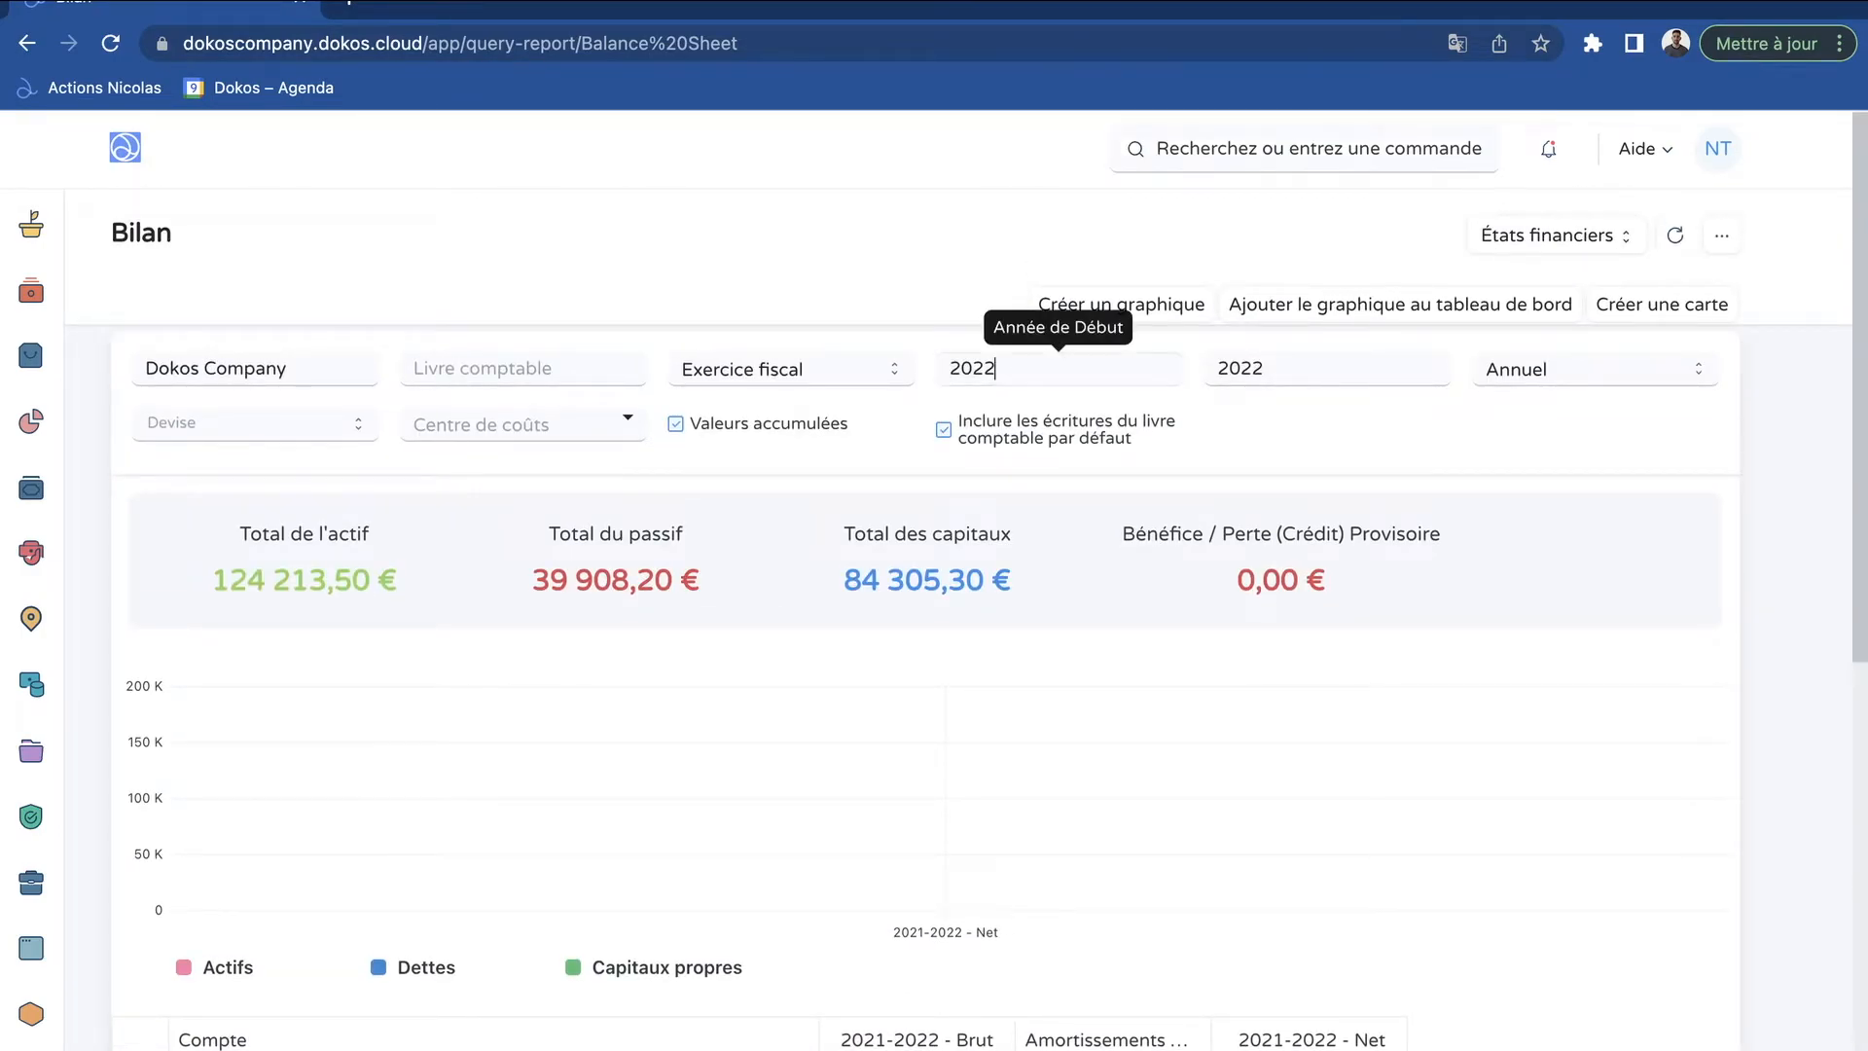
Examine the 2021 balance sheet's assets, equity and liabilities, including waiting accounts 471 and 472
scroll(1031, 487, "down", 3)
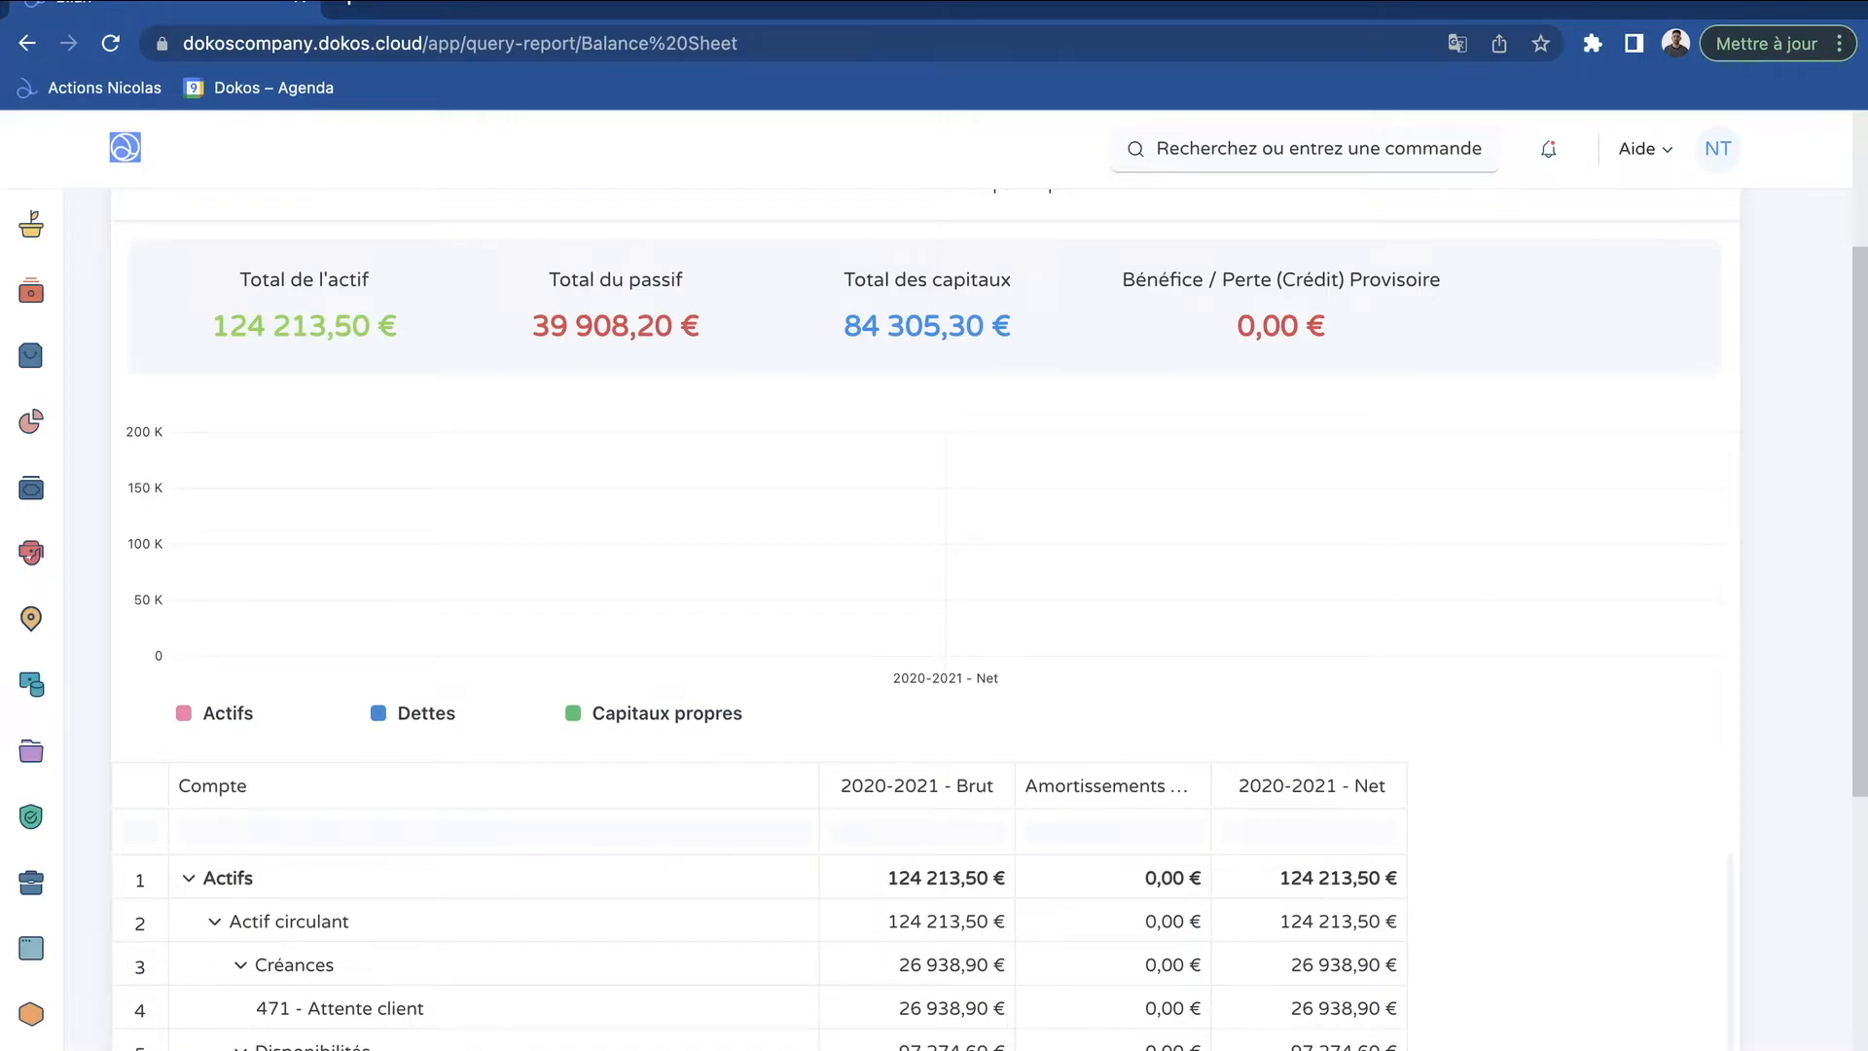
scroll(934, 622, "down", 3)
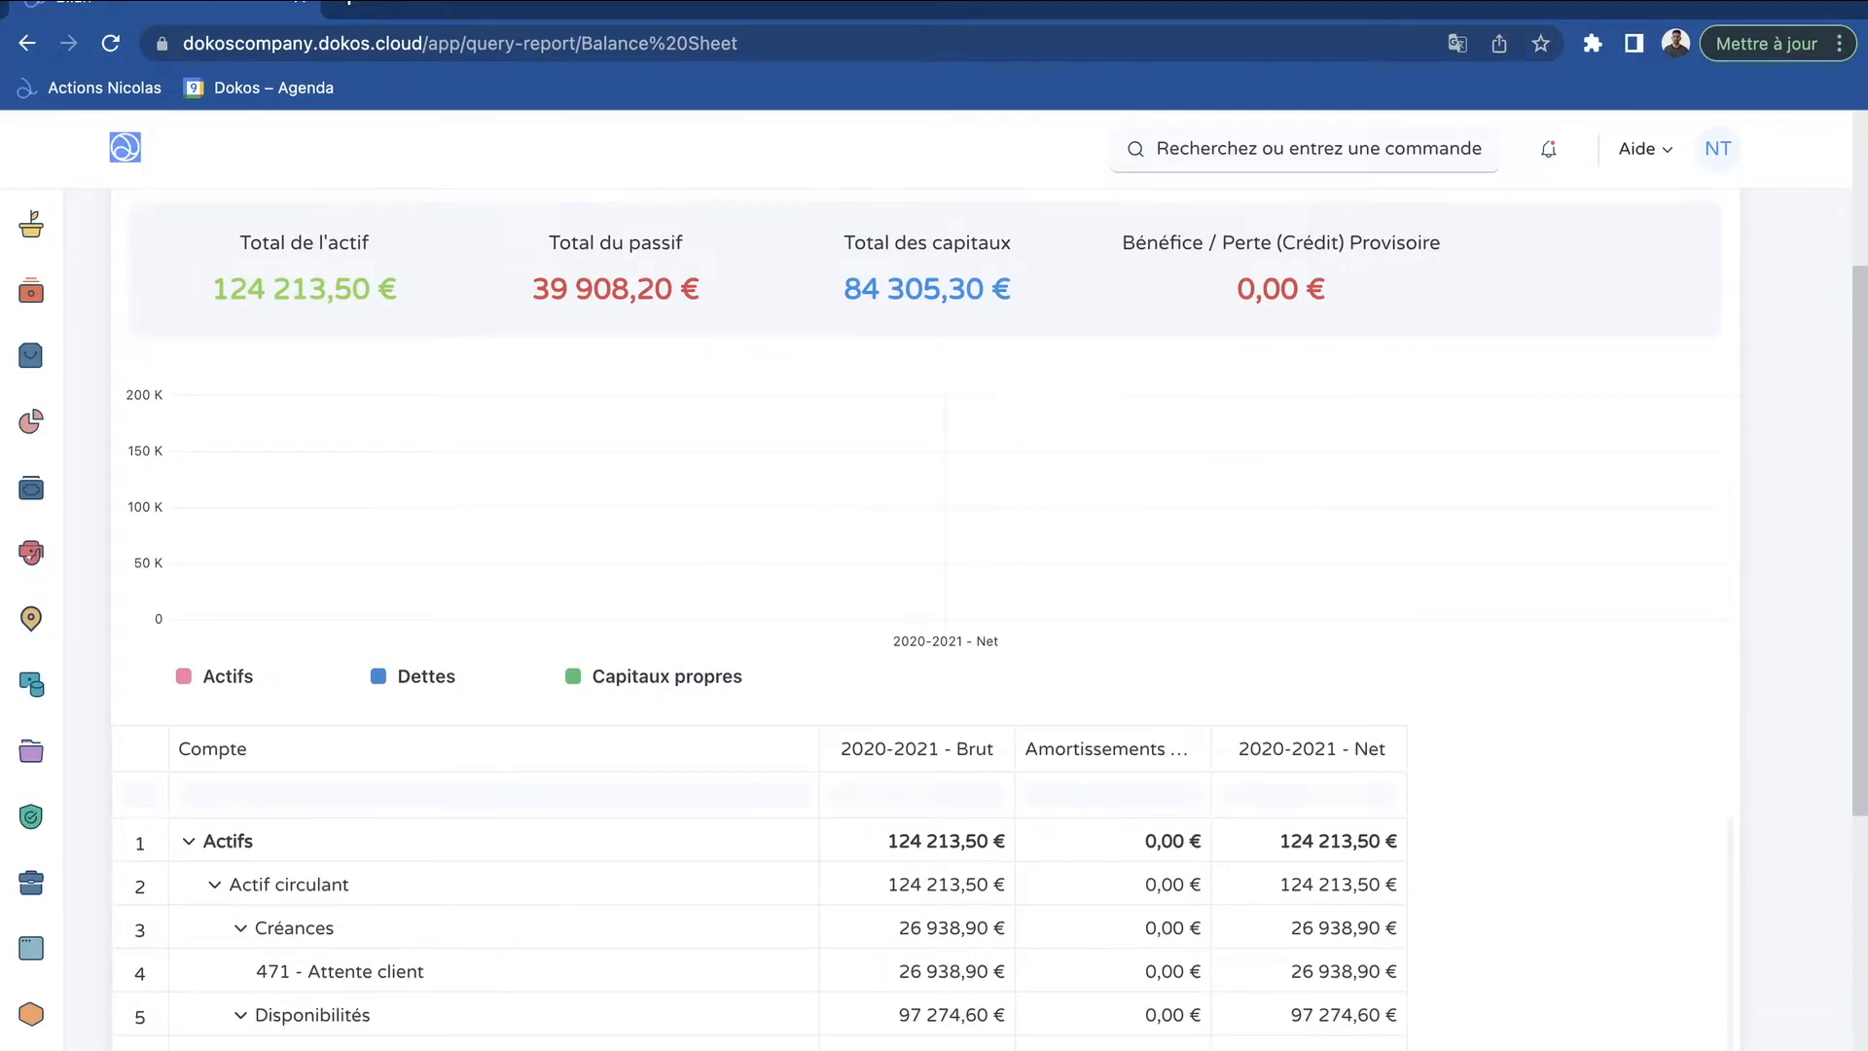
scroll(935, 623, "up", 2)
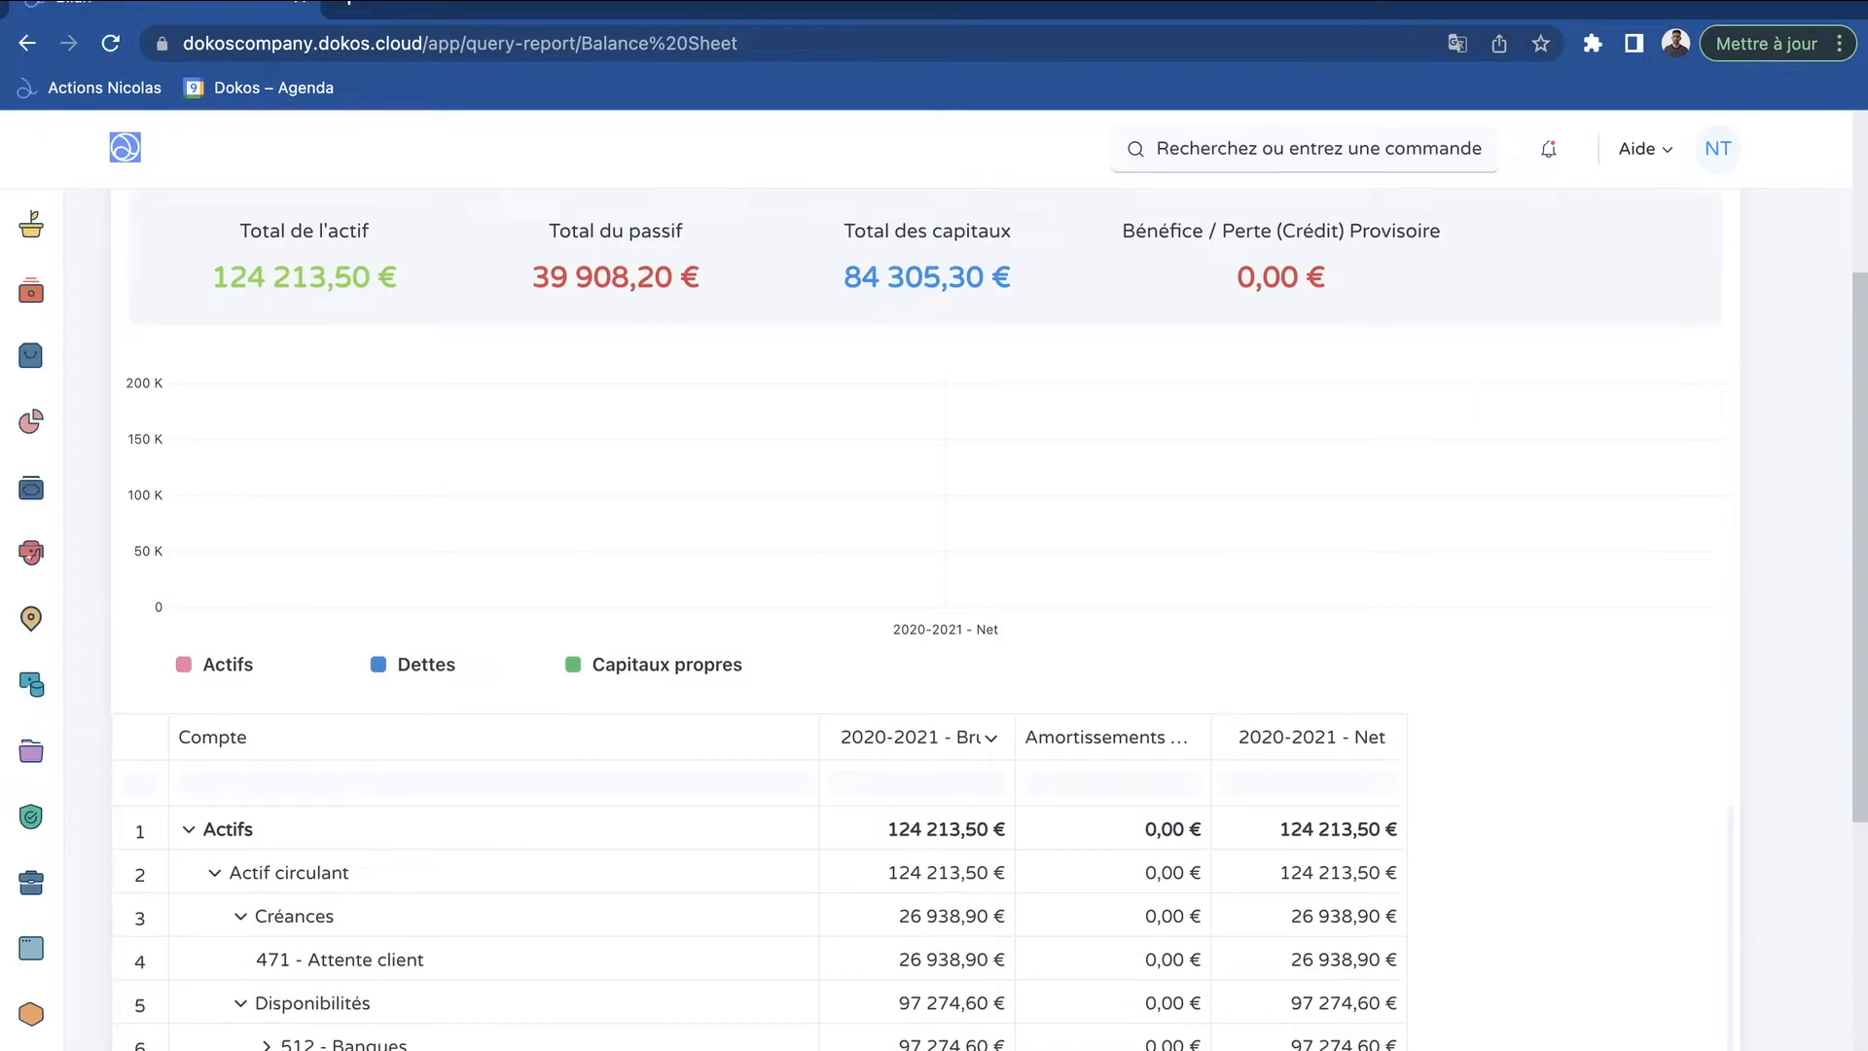
scroll(934, 622, "down", 5)
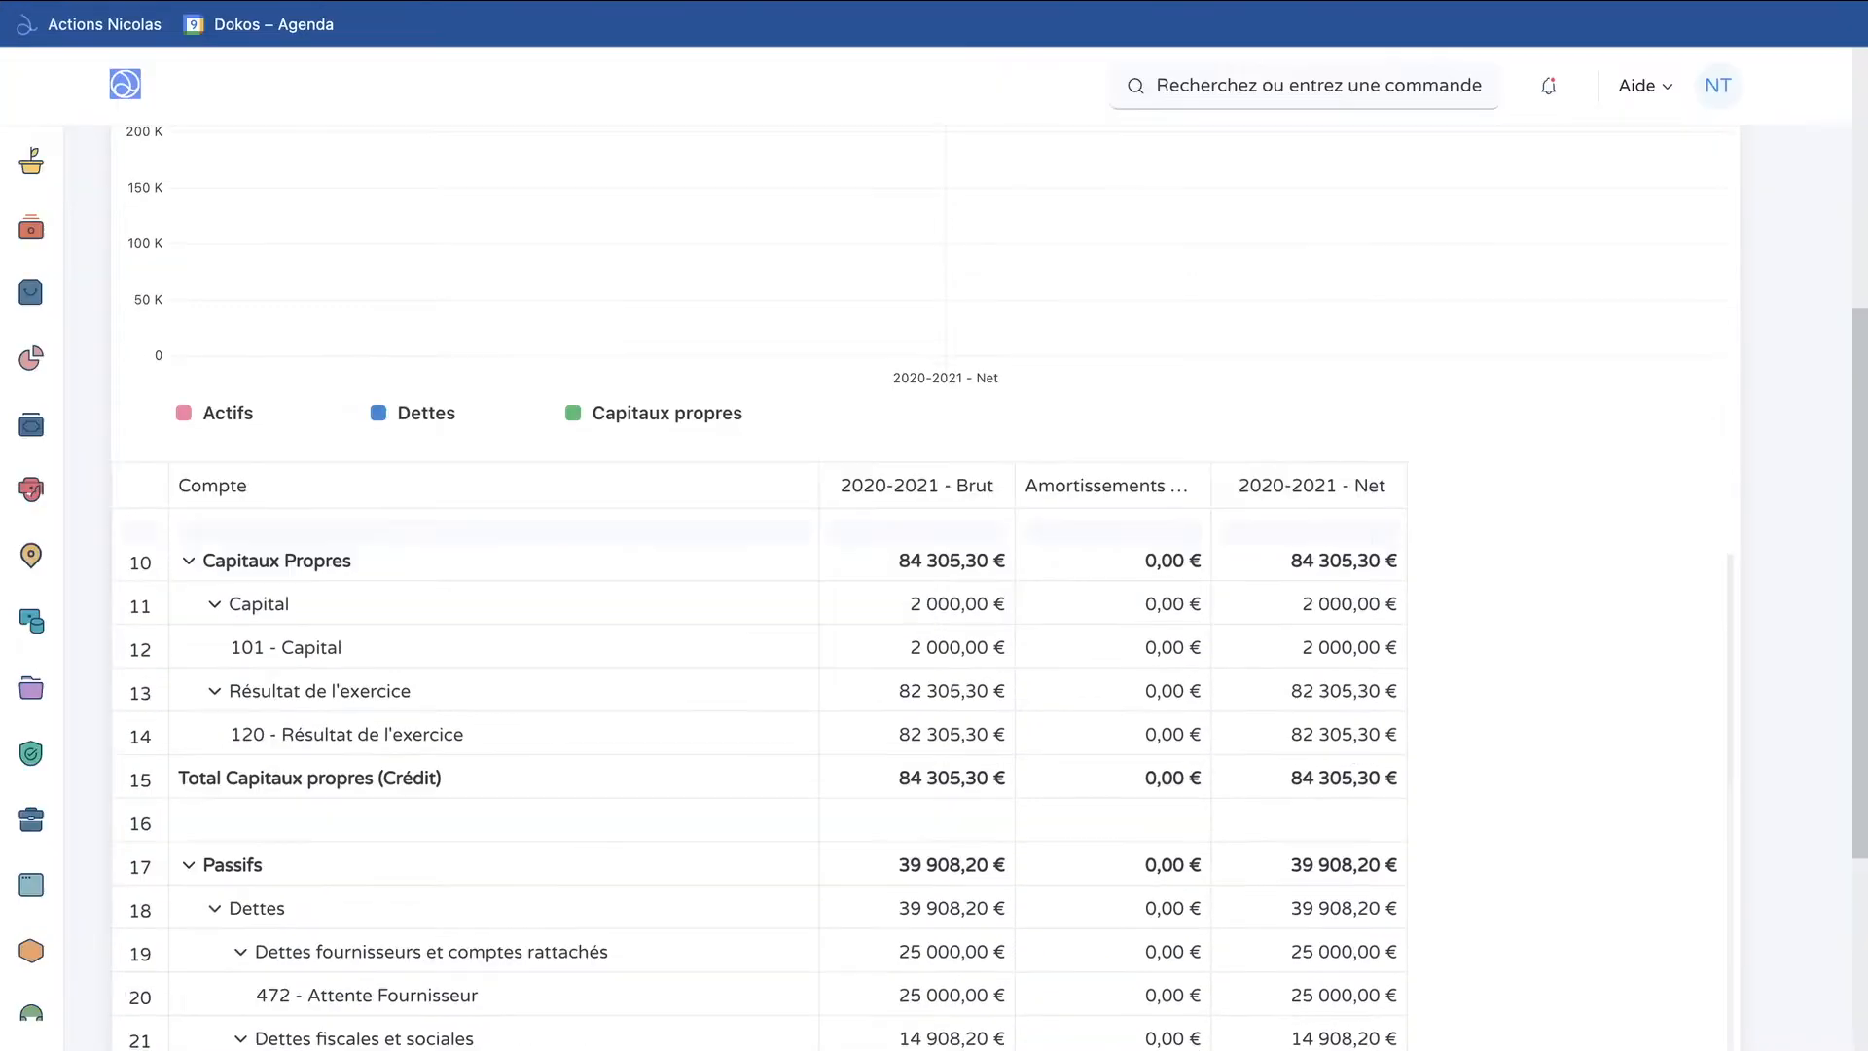
scroll(934, 622, "down", 5)
scroll(934, 622, "up", 3)
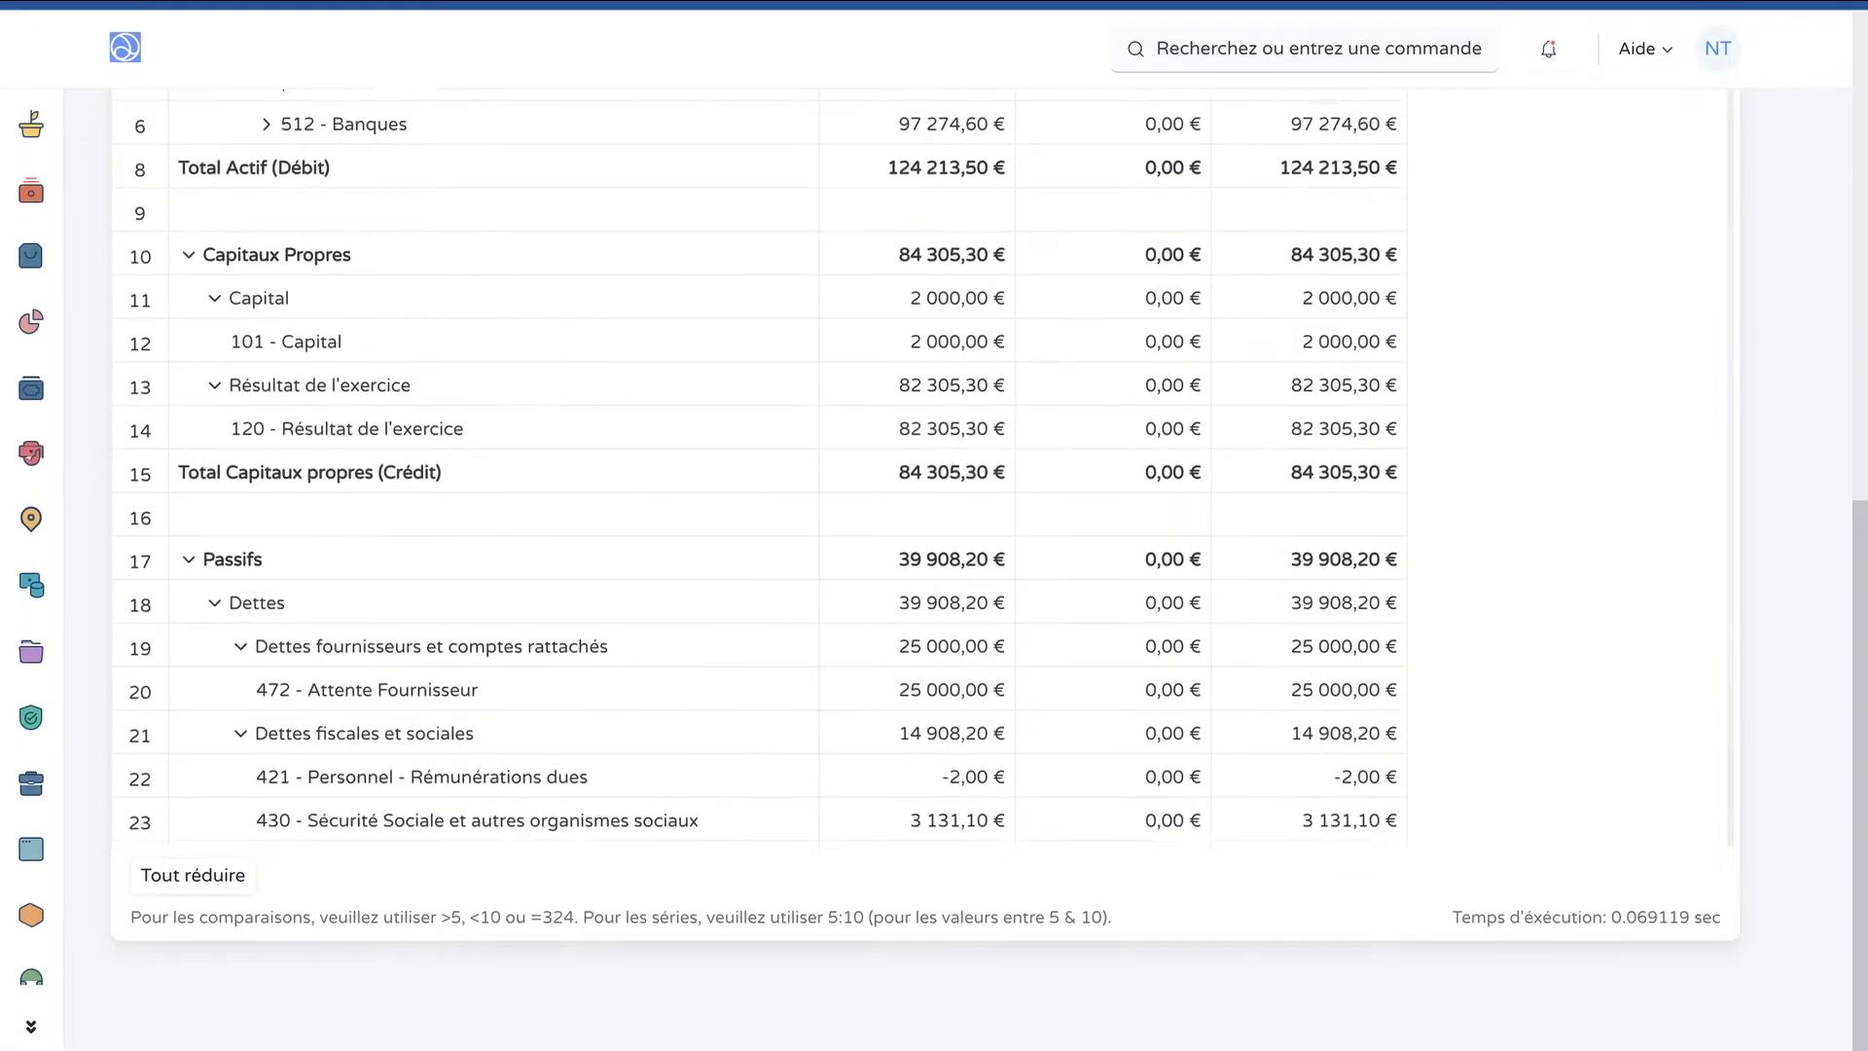
scroll(759, 473, "up", 2)
scroll(934, 467, "down", 4)
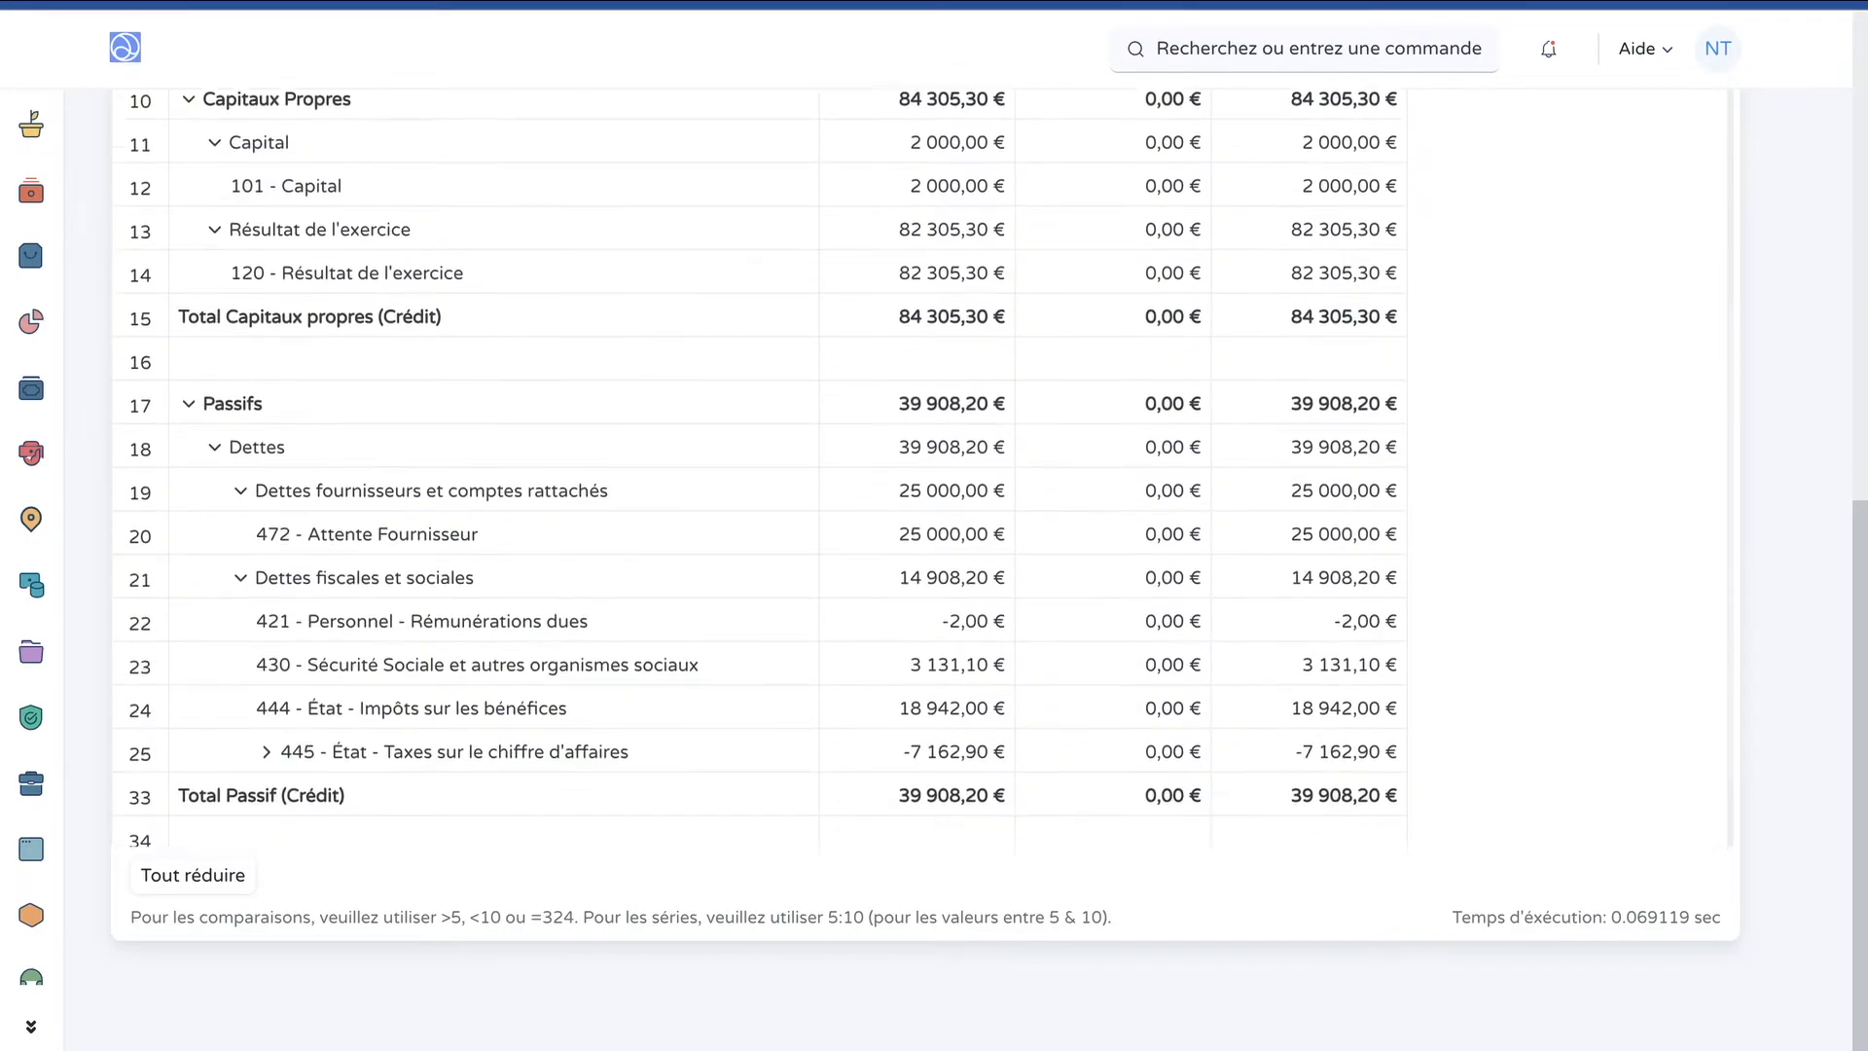
scroll(934, 467, "up", 4)
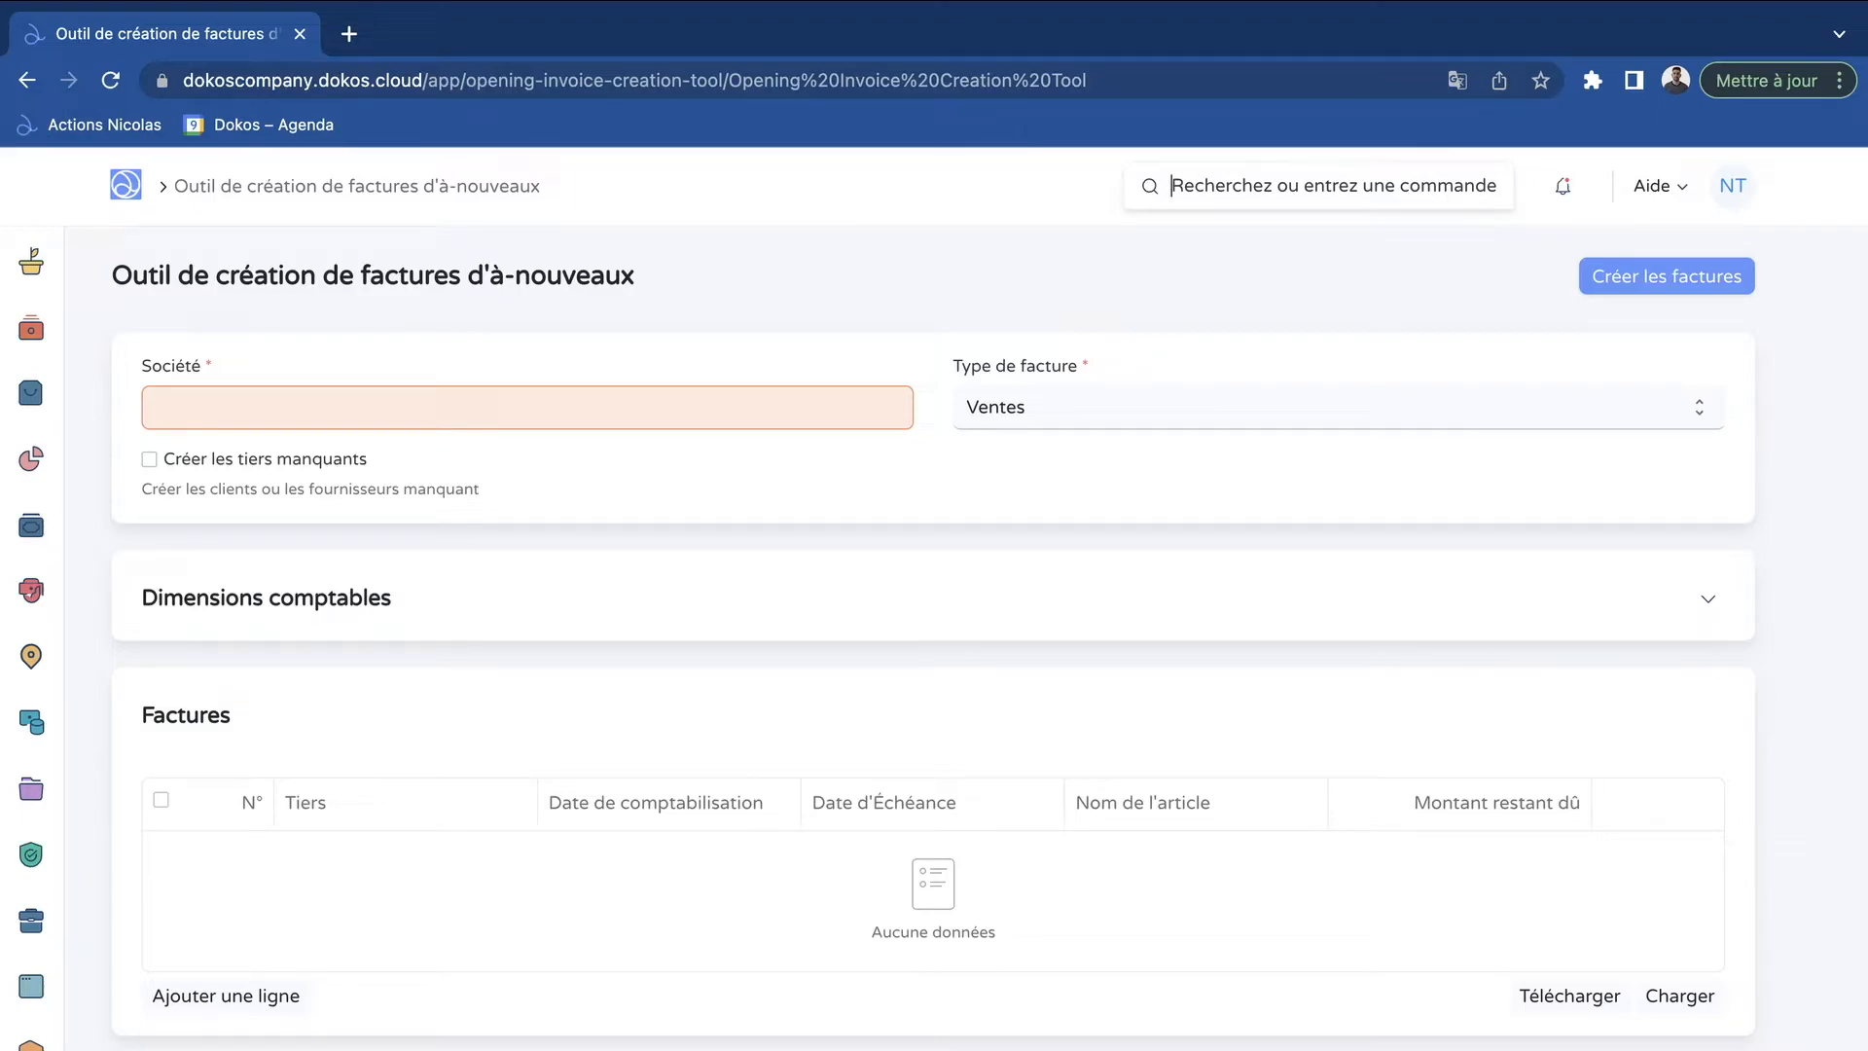
Set the opening invoice tool's company to Dokos Company and the first sales invoice line's party to SAS Créance
left_click(371, 408)
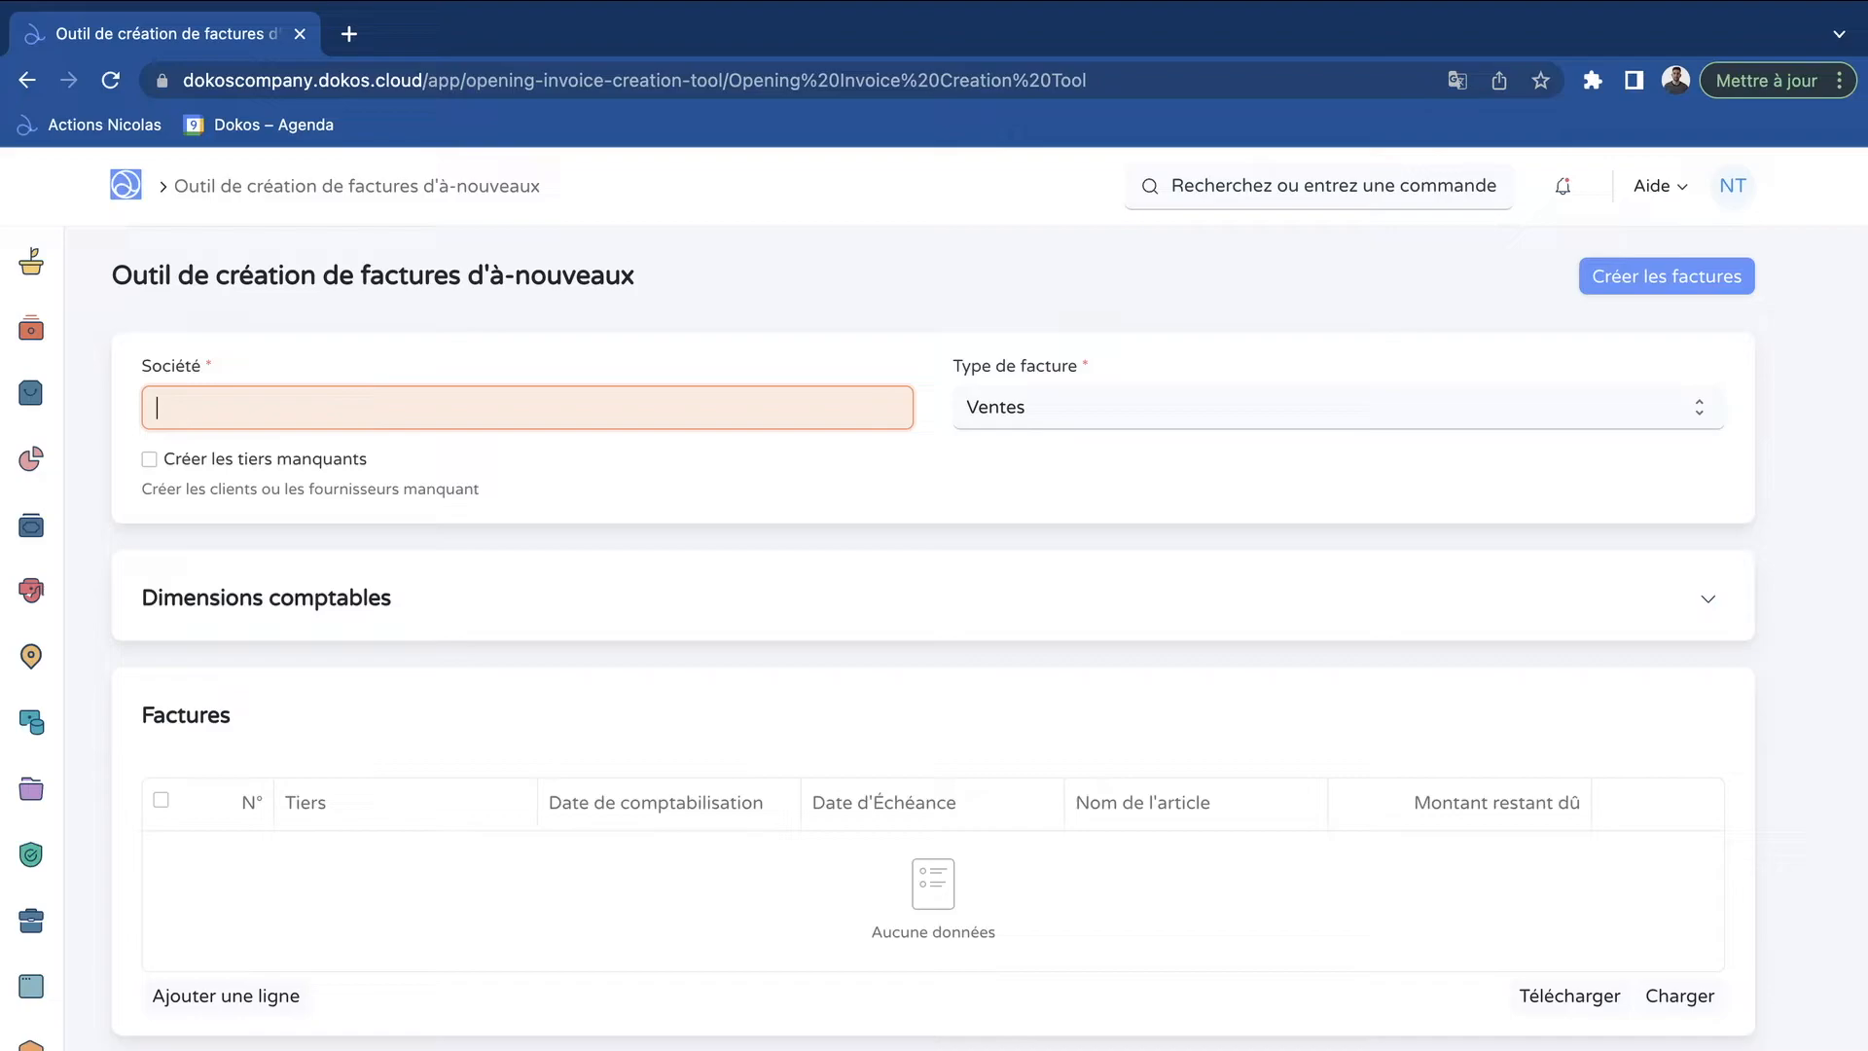
type("Dokos Company")
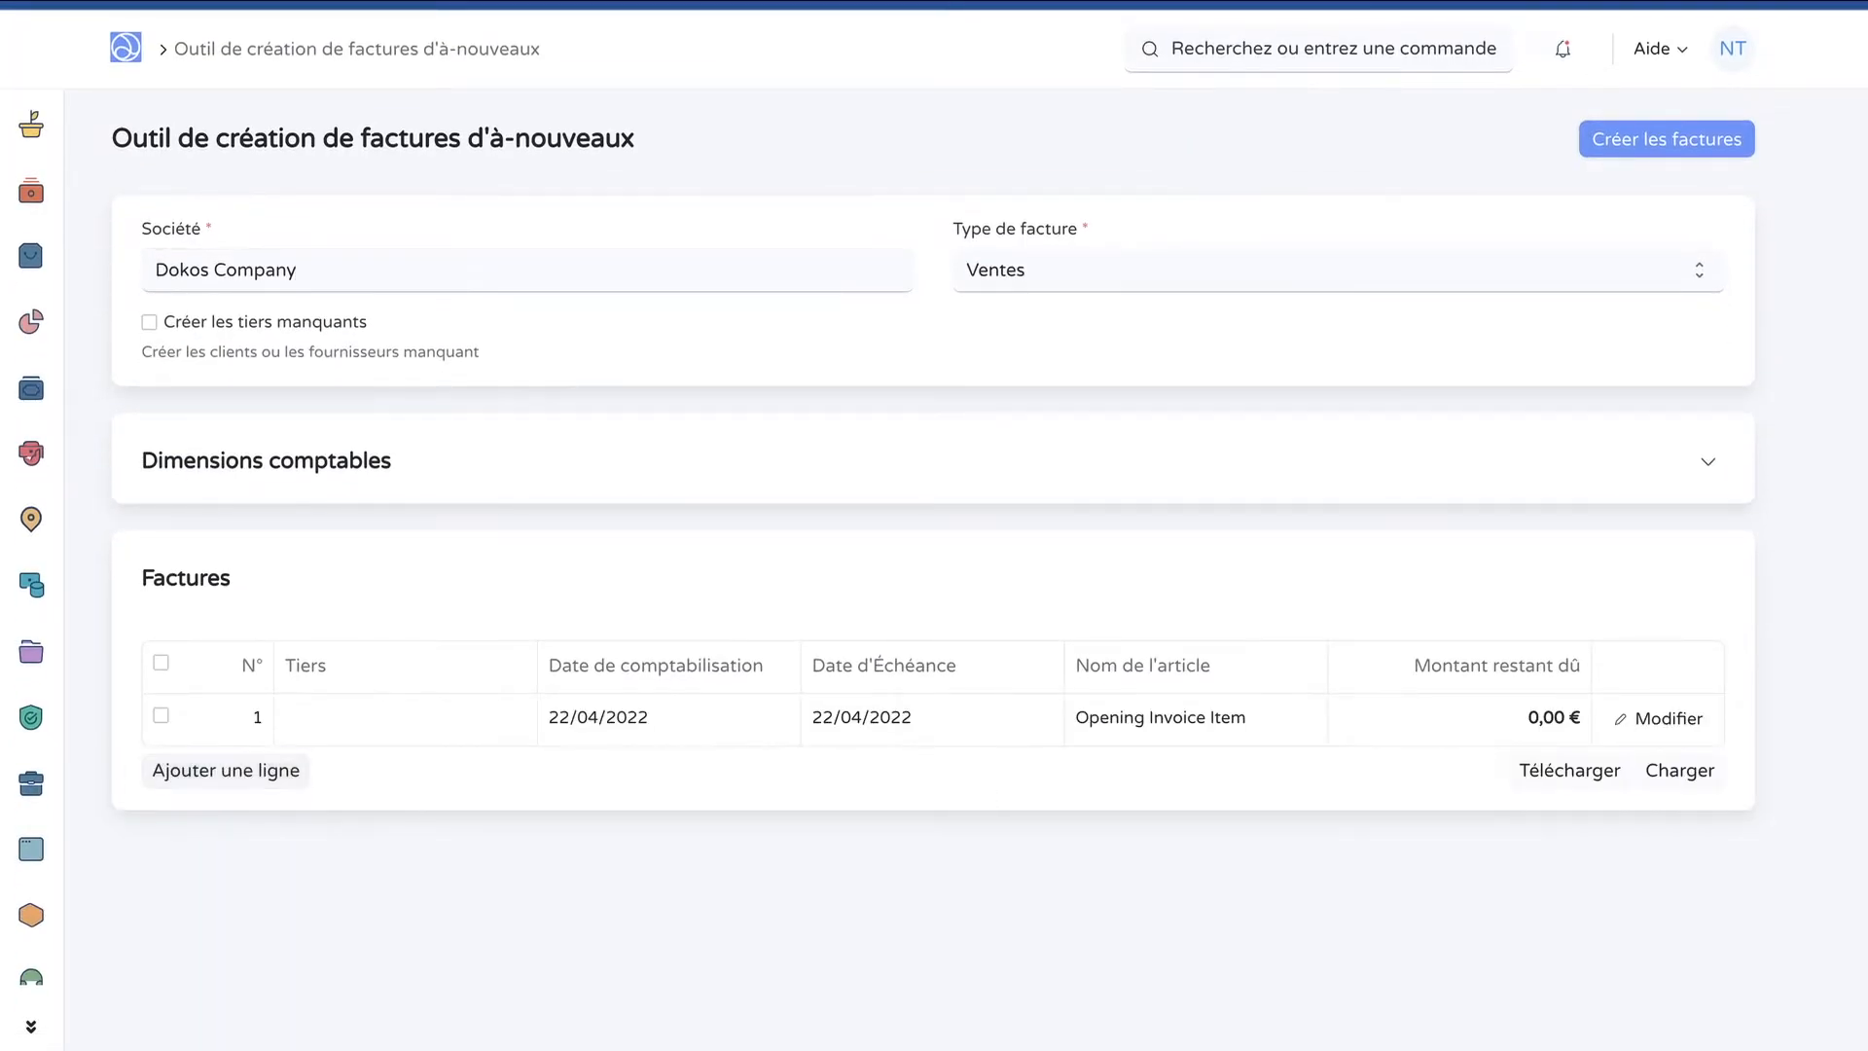
left_click(409, 719)
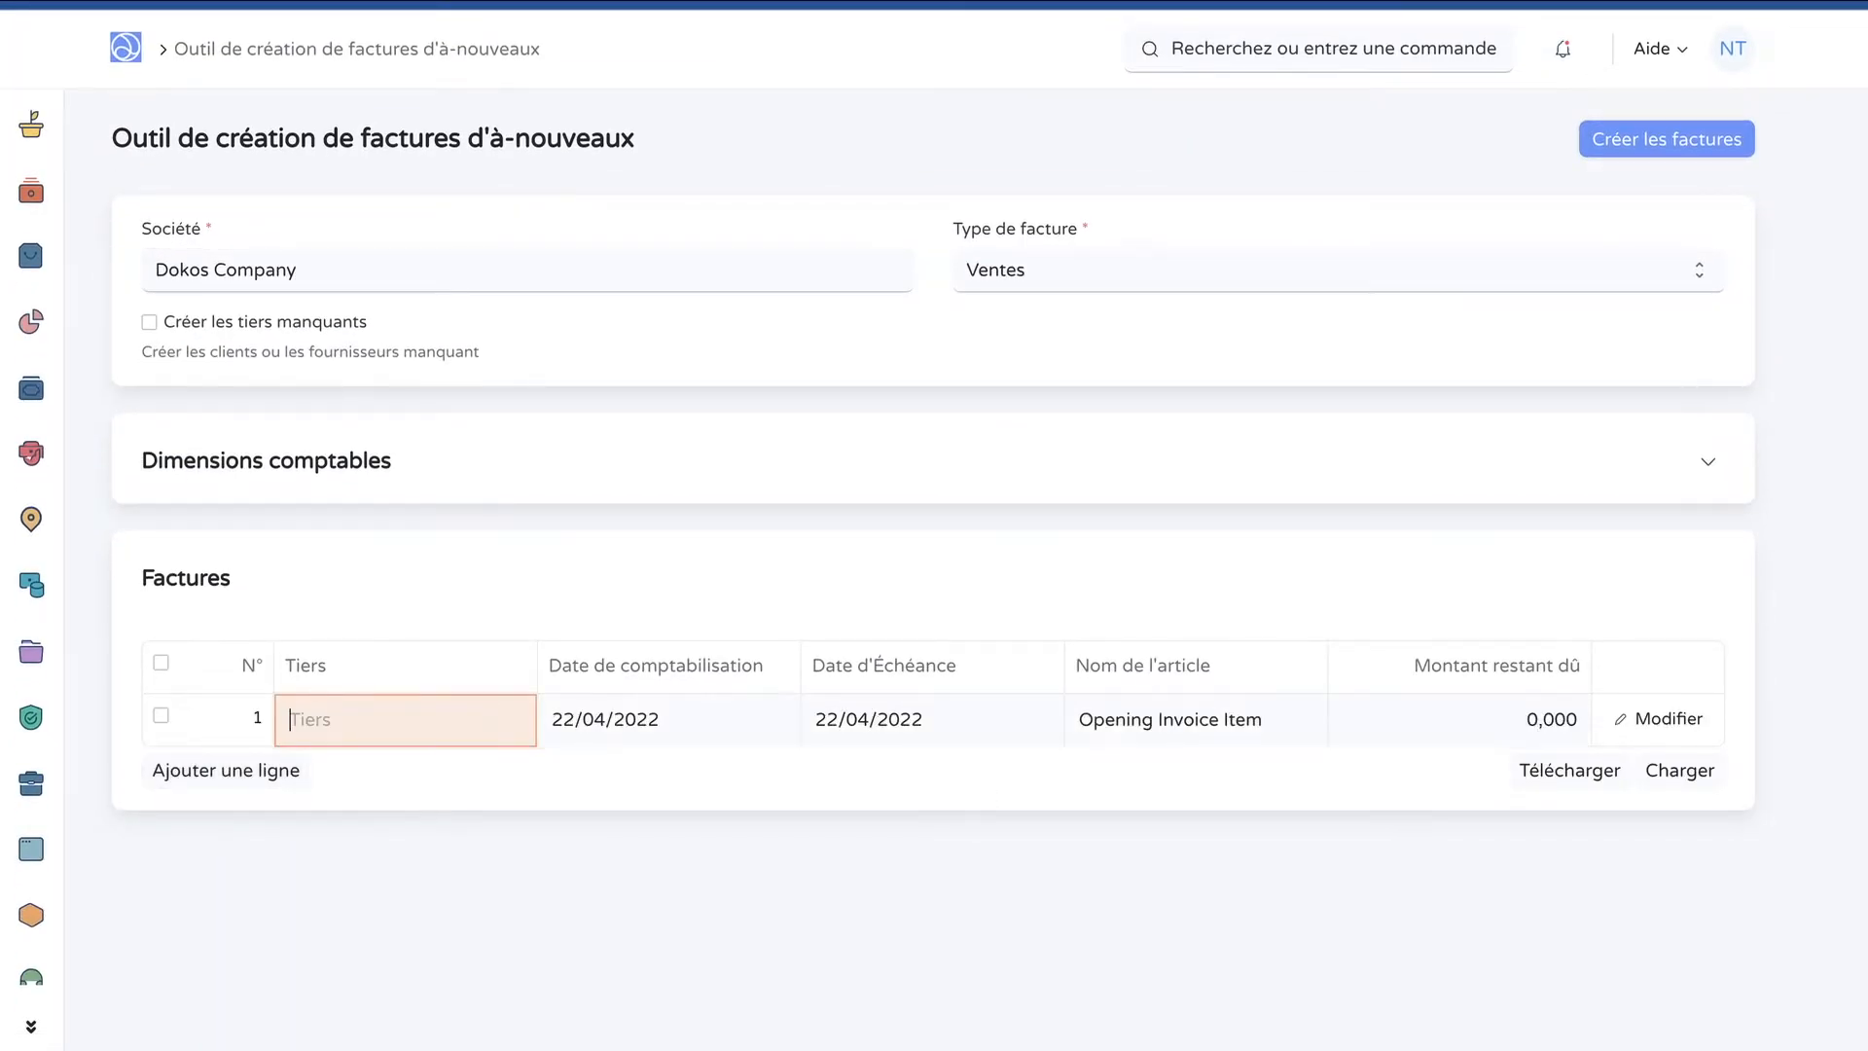
type("SAS Créance")
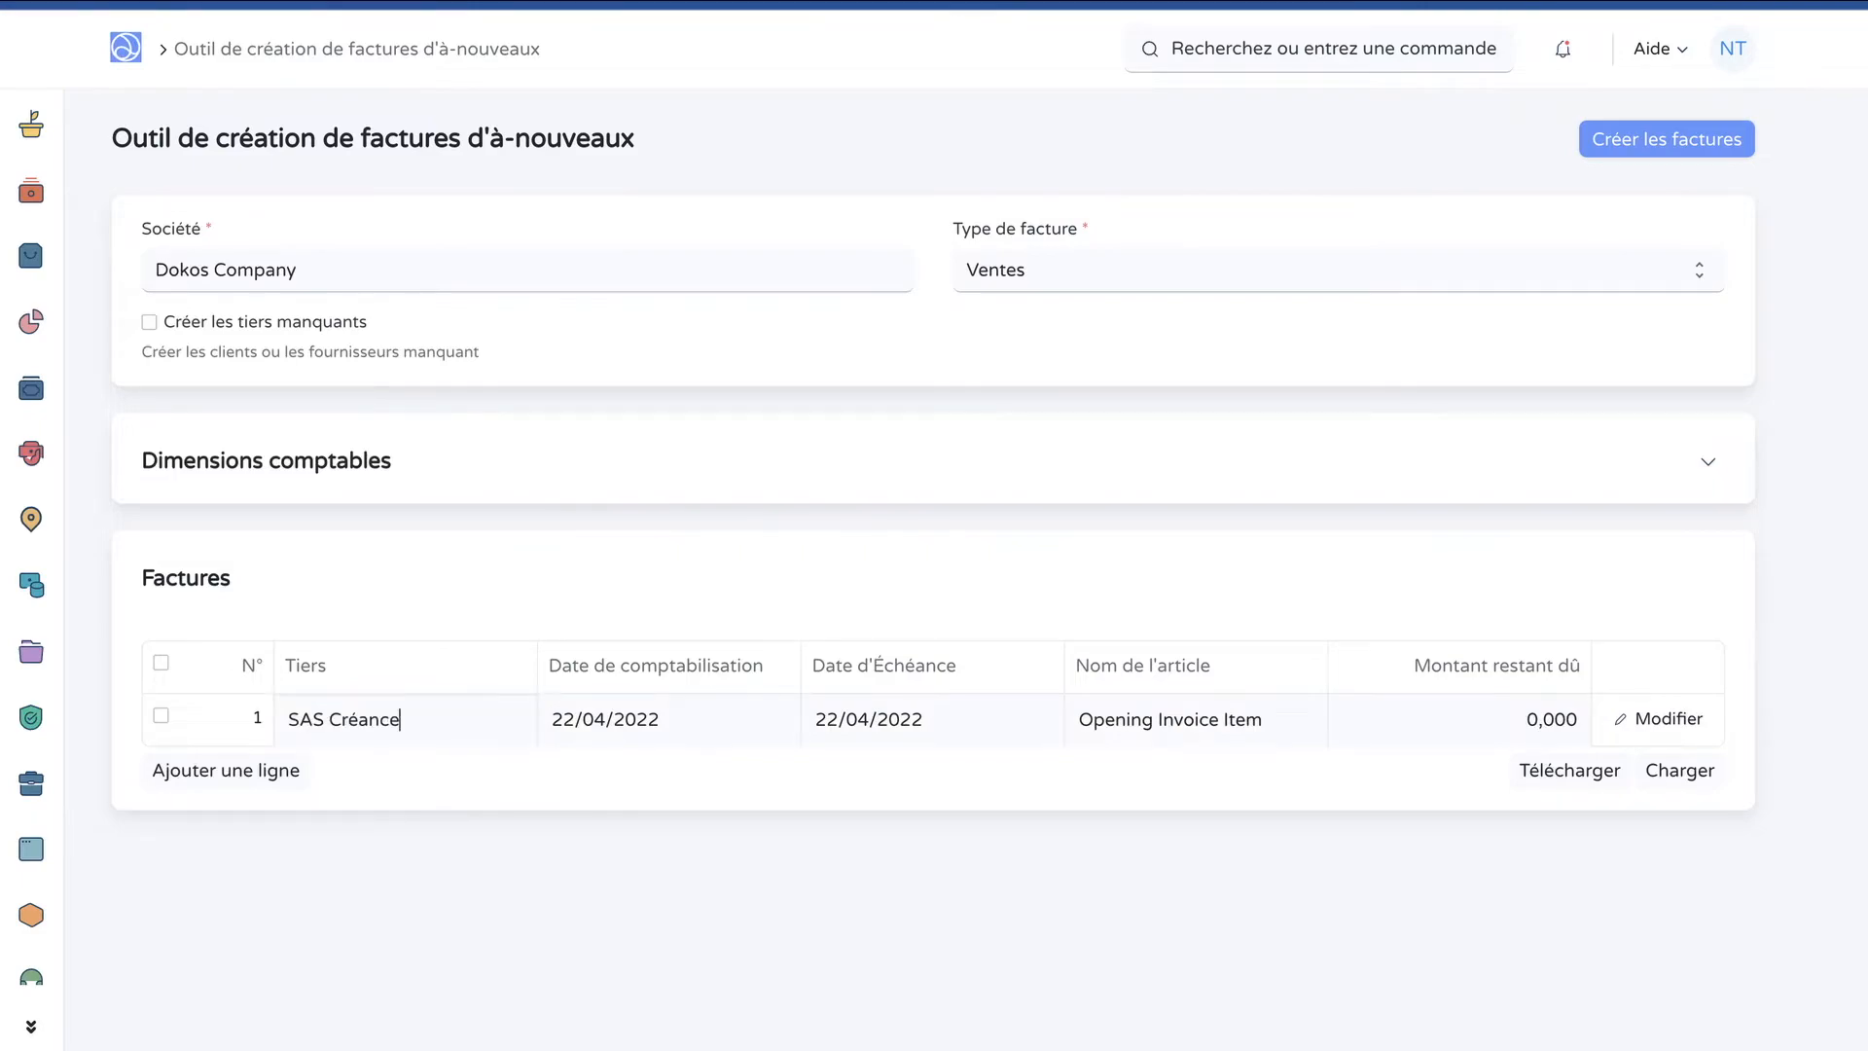
Set the SAS Créance invoice line's posting date to 31/12/2021
left_click(593, 719)
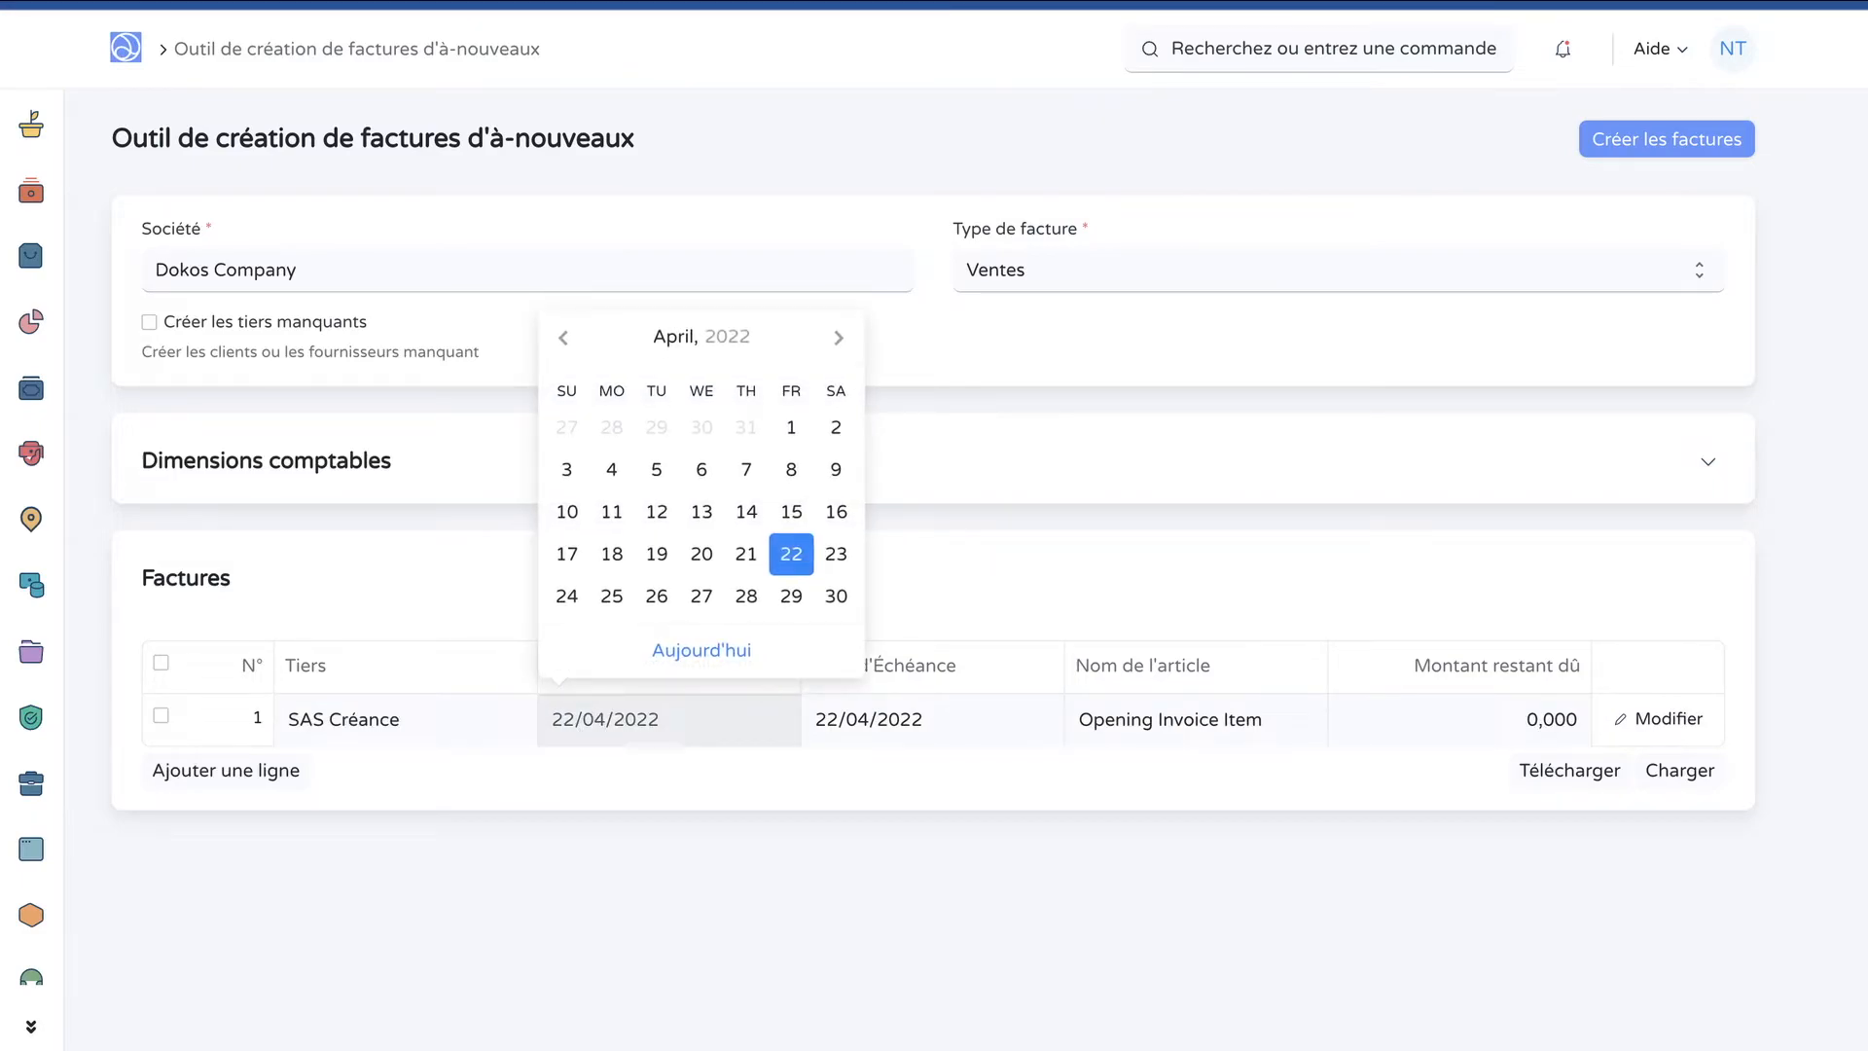
key("Escape")
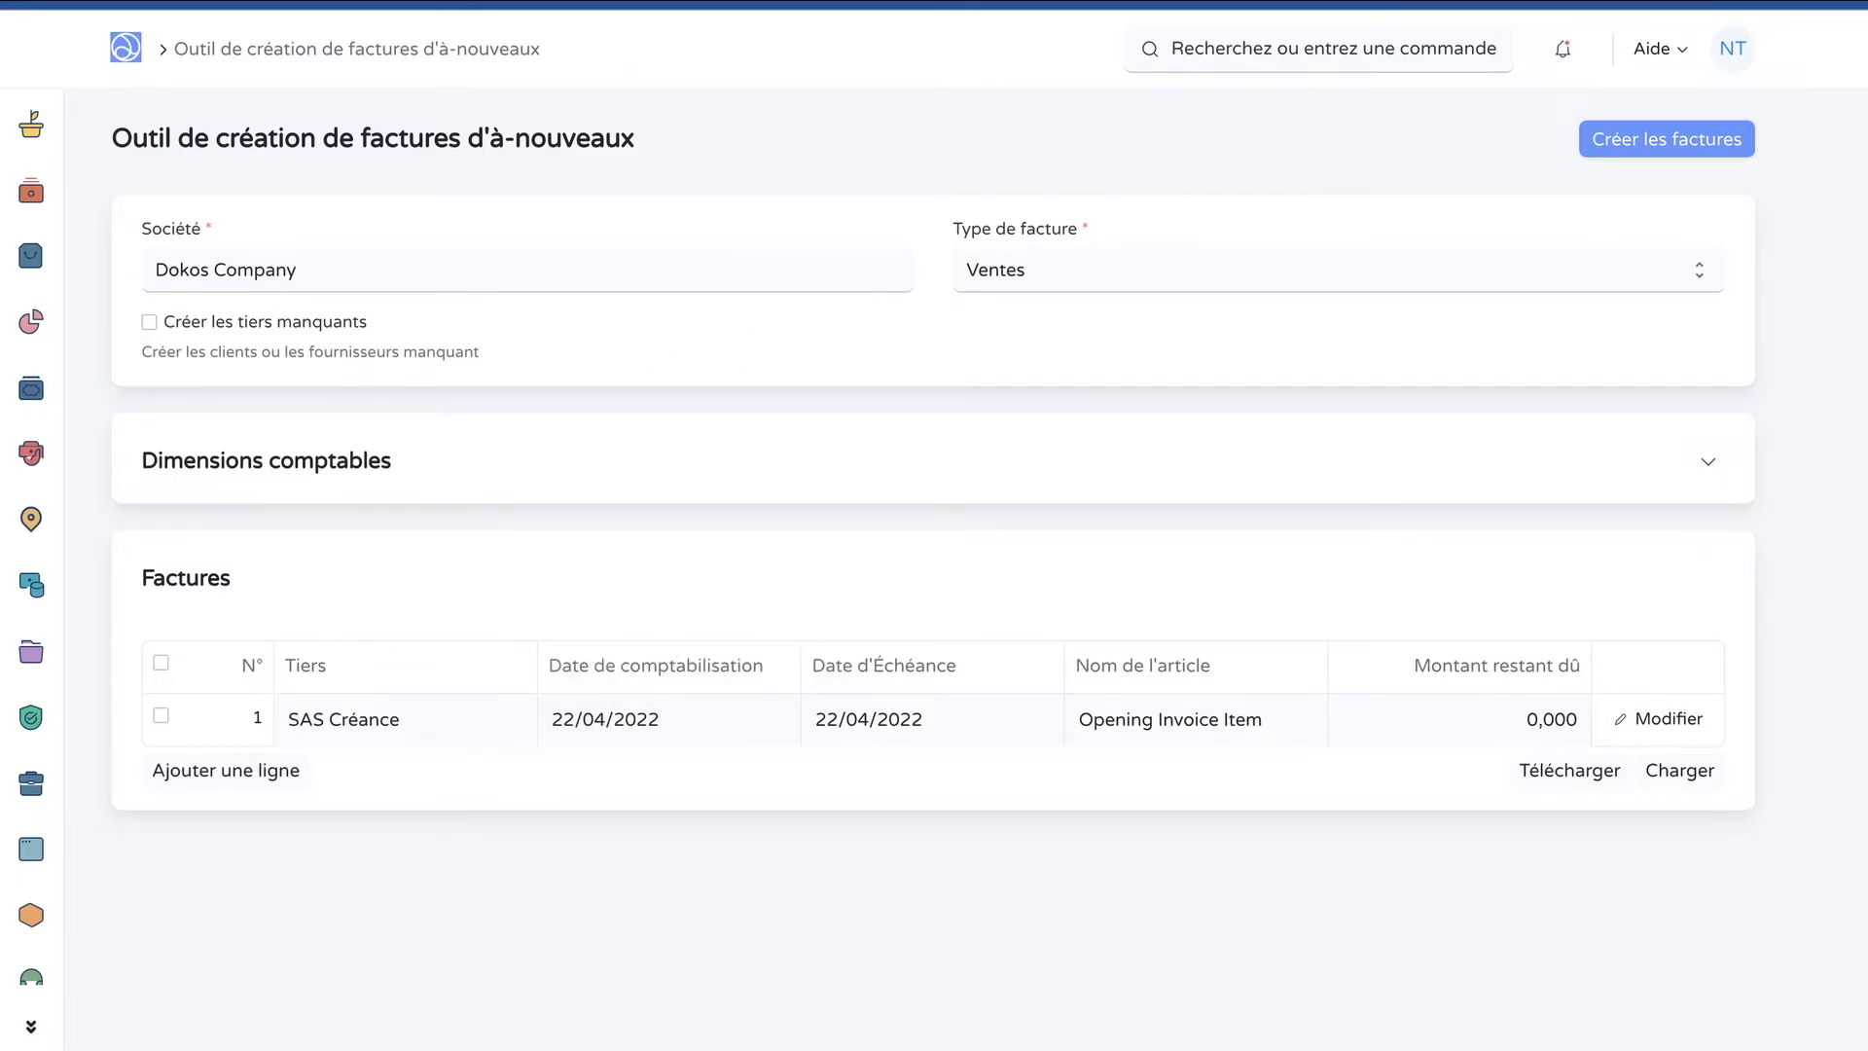
left_click(626, 719)
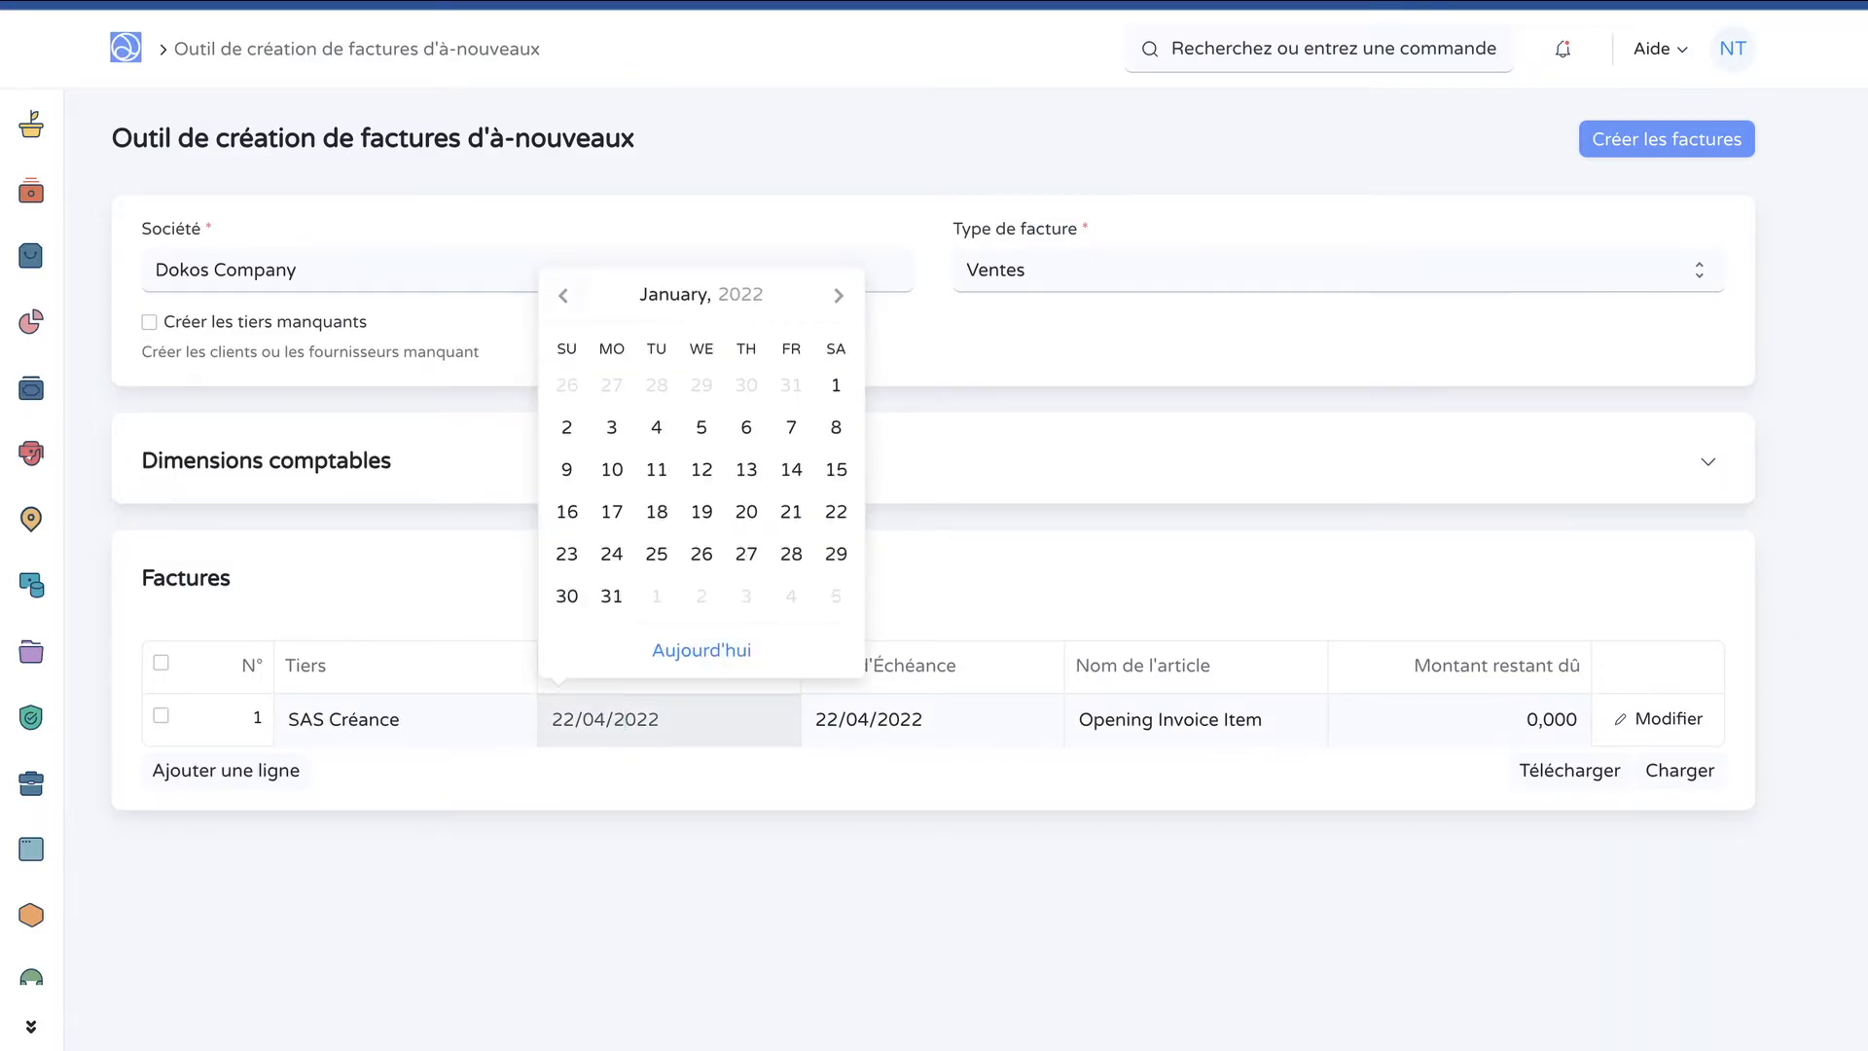
left_click(563, 296)
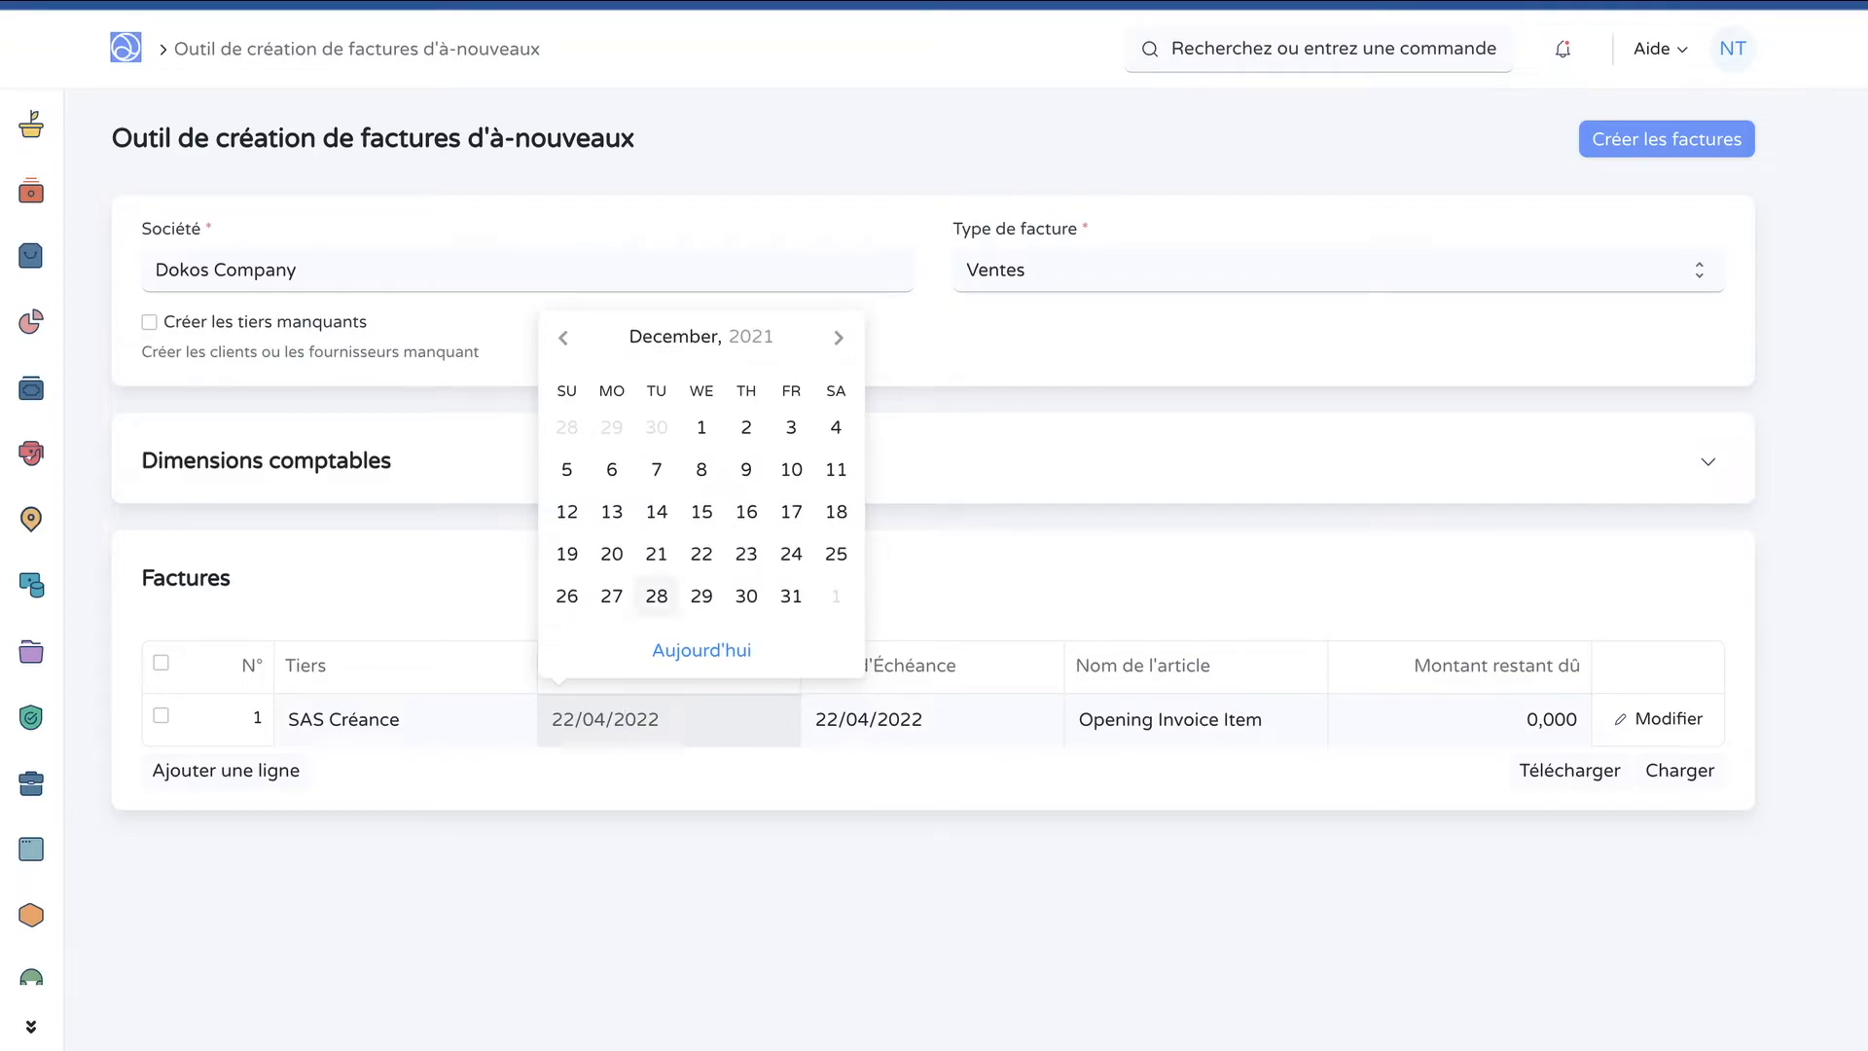
left_click(791, 596)
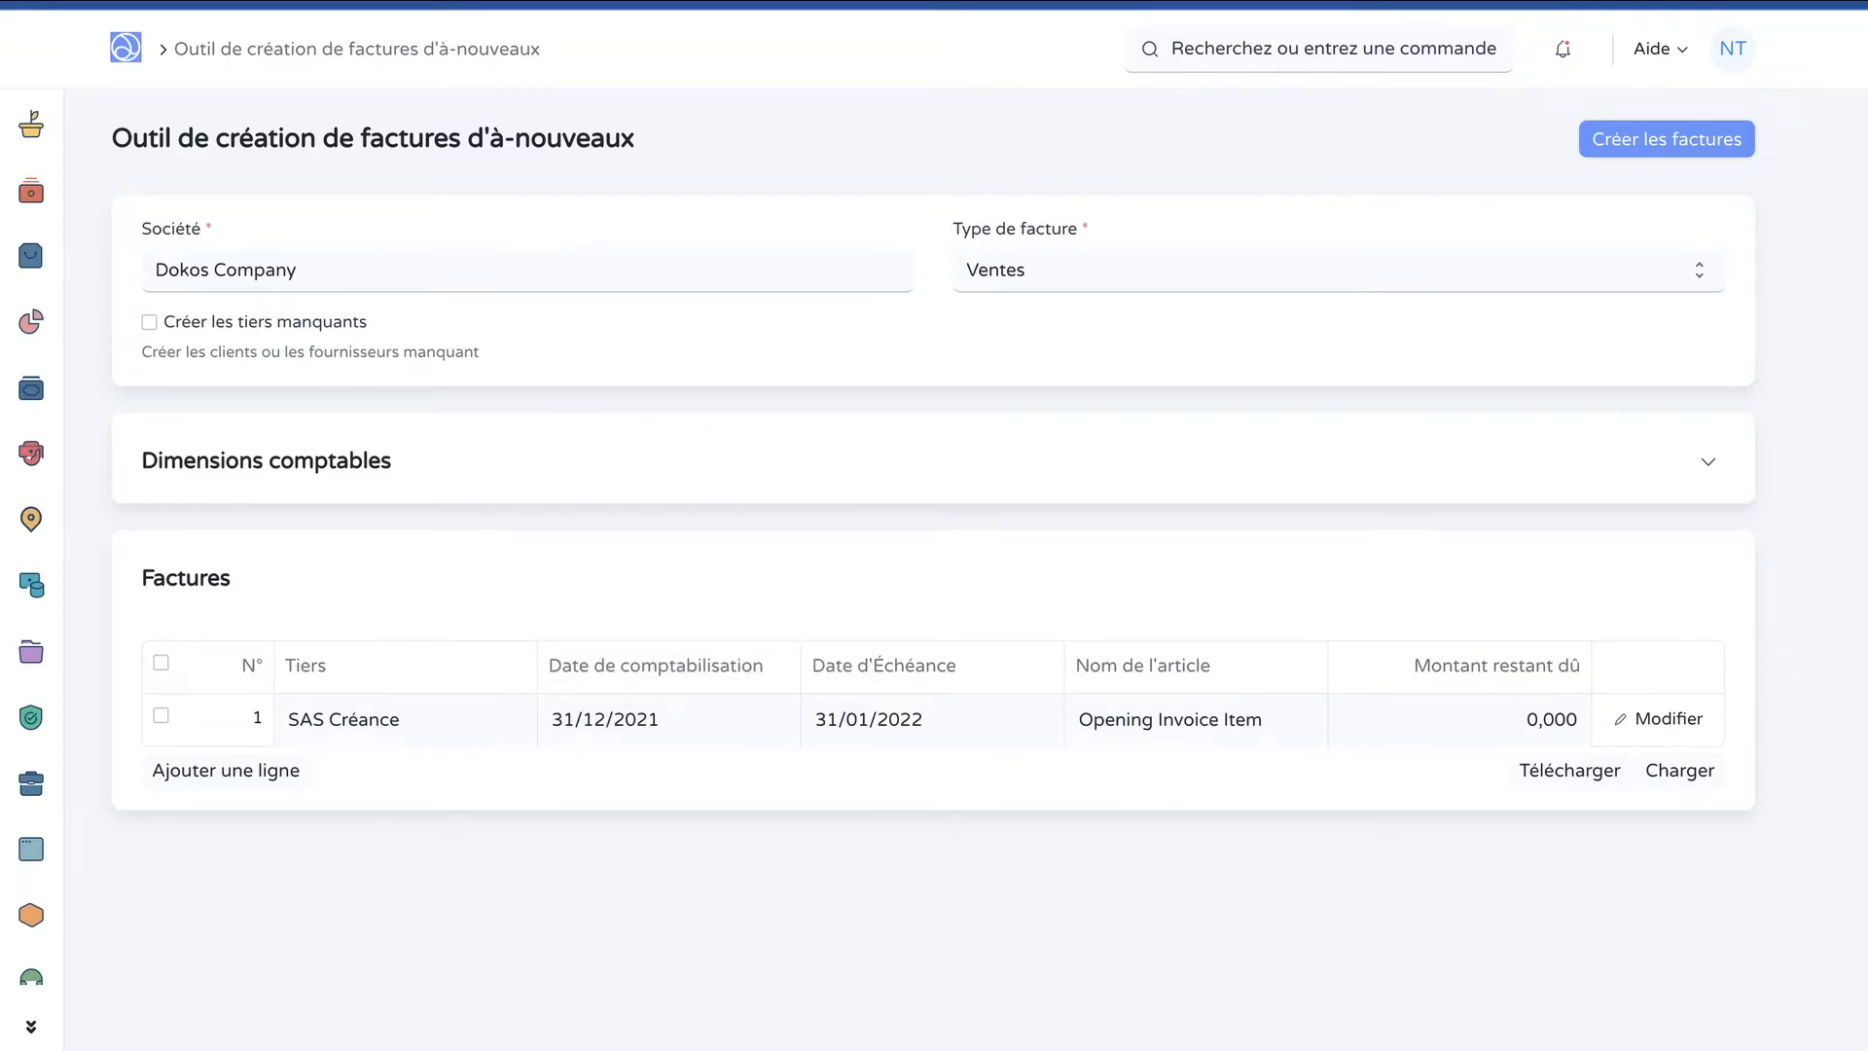
Set the SAS Créance invoice line's outstanding amount to 10000
left_click(1462, 706)
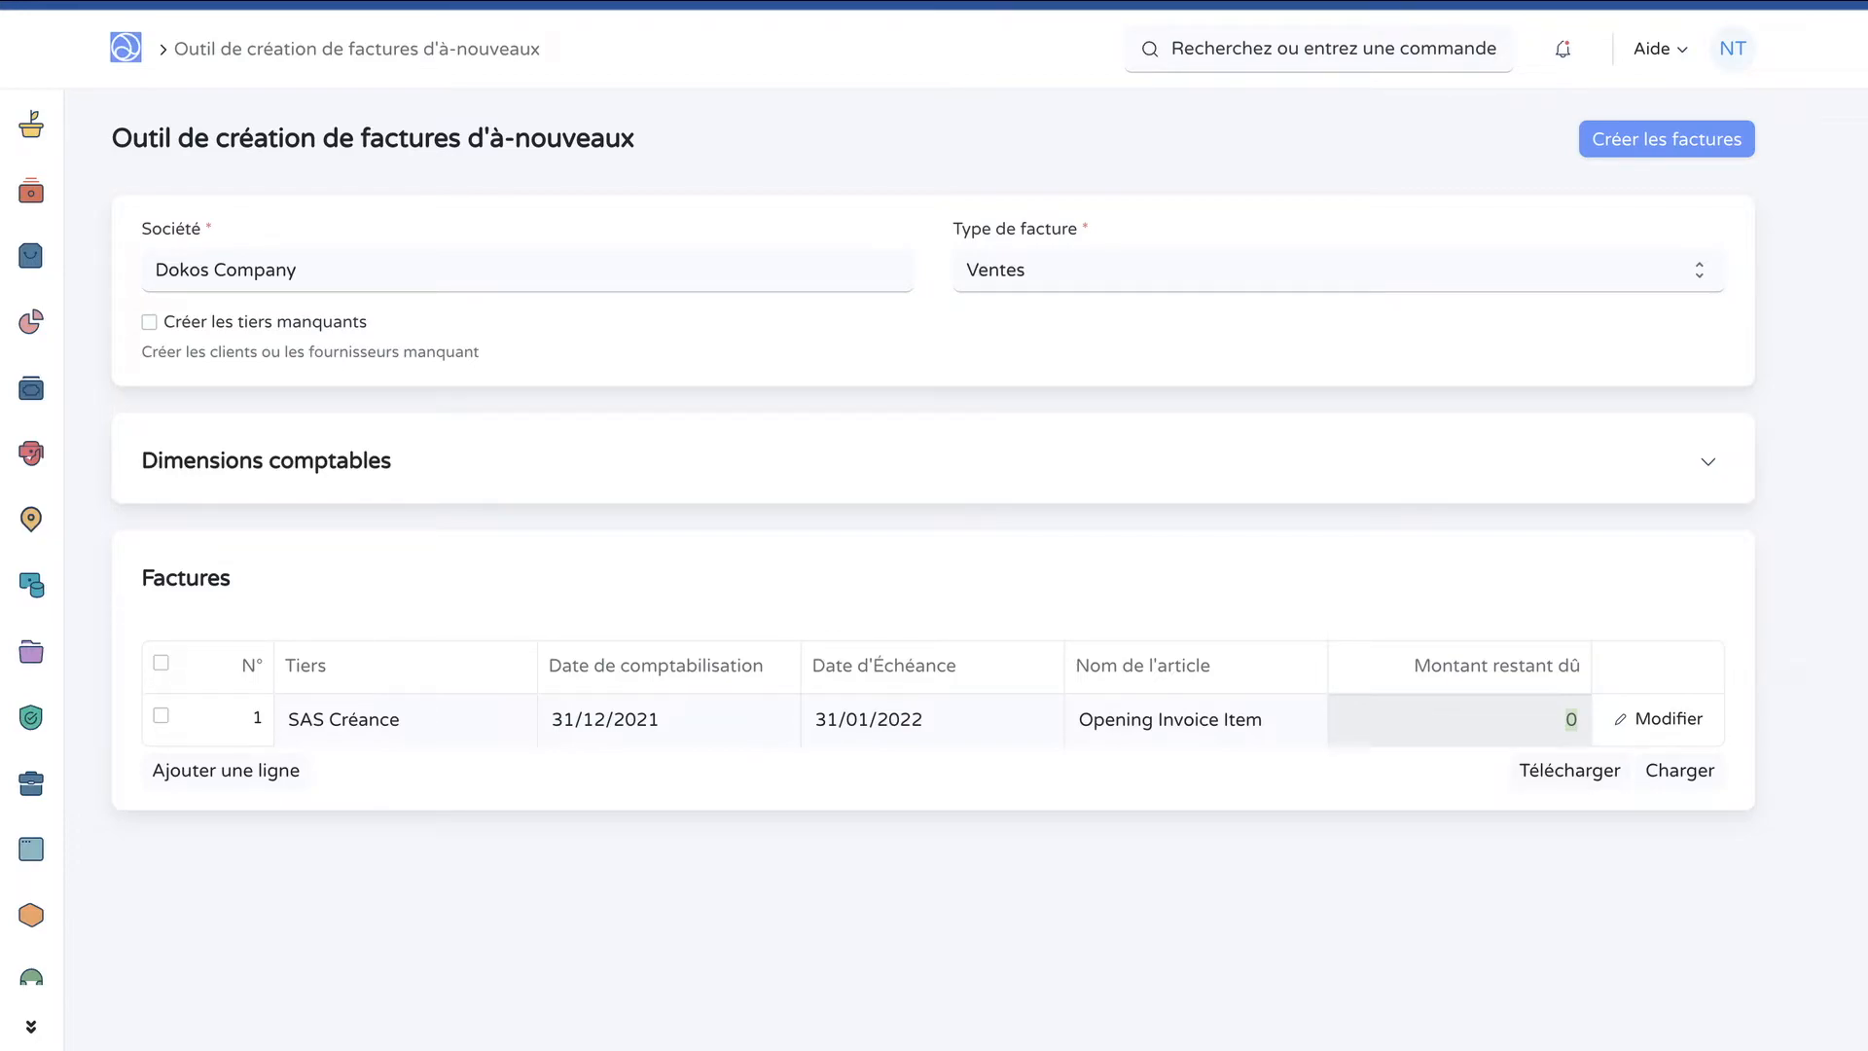
type("10000")
left_click(1368, 868)
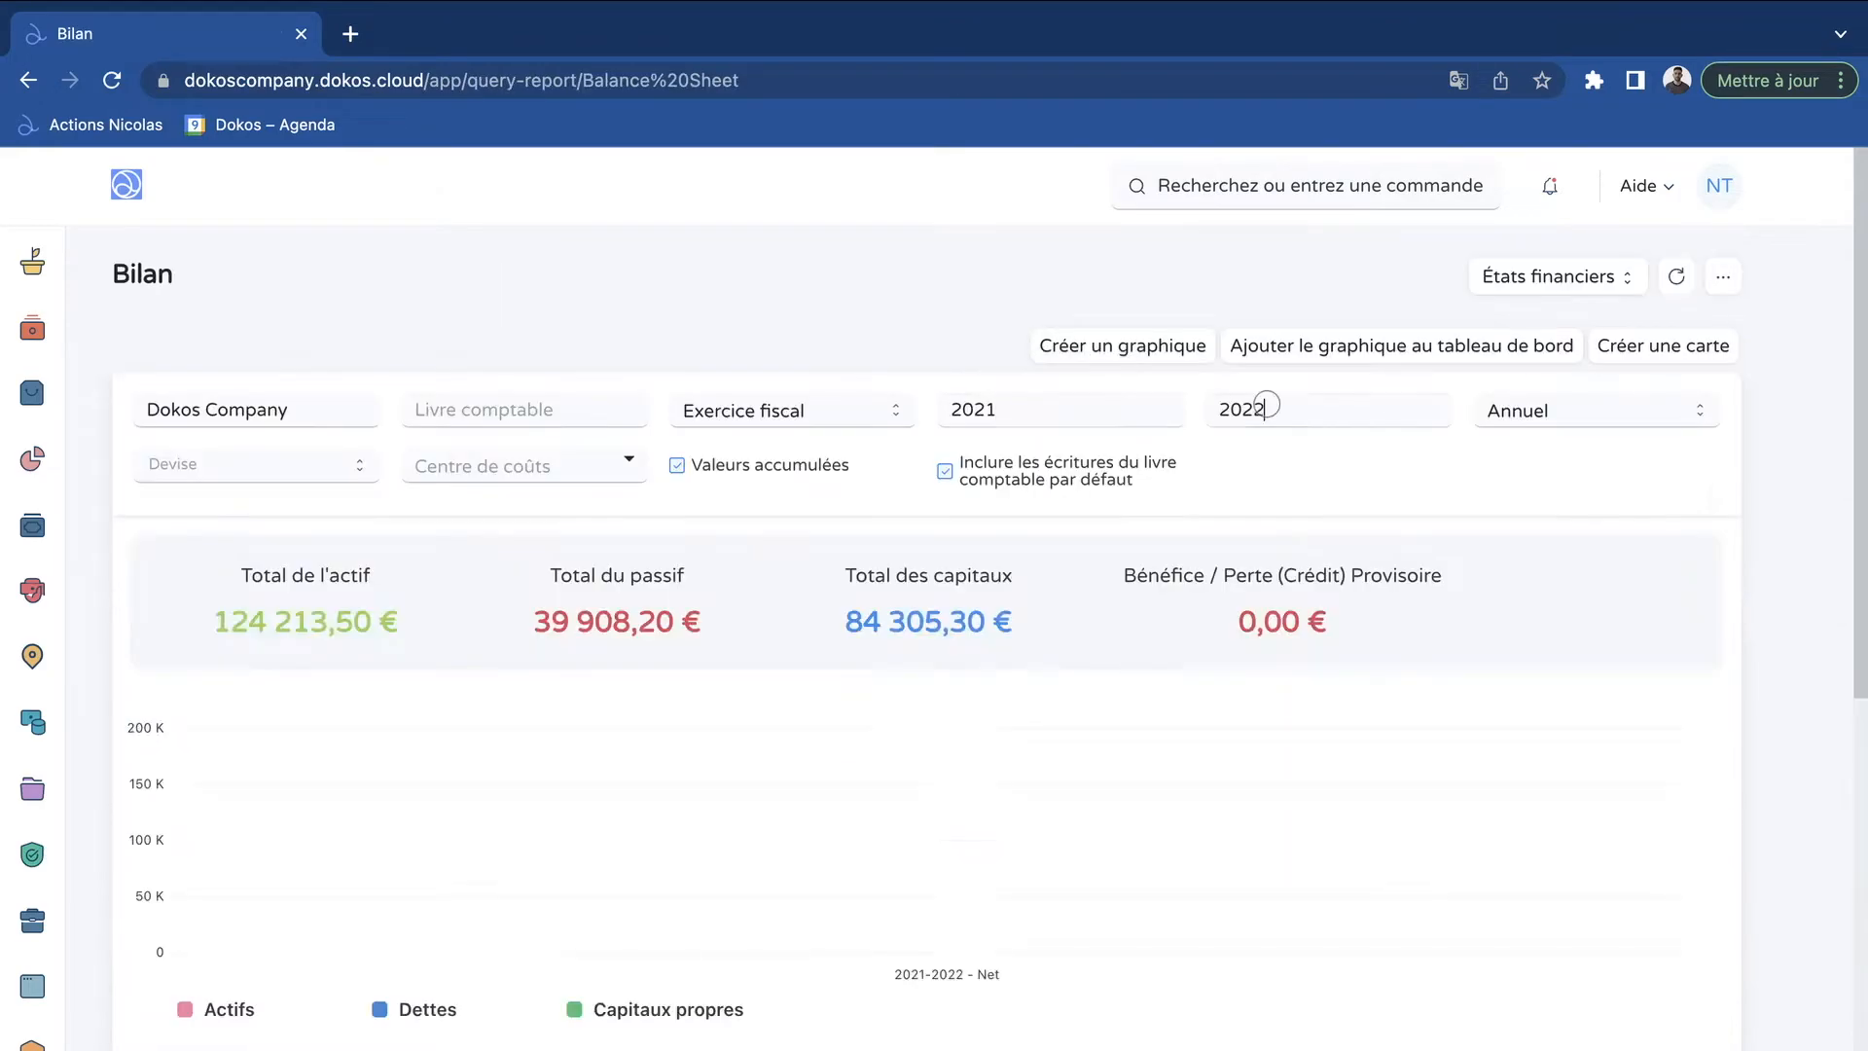
Set the Bilan report's end year to 2021 and expand 41 - Clients et comptes rattachés to check the receivables
key("BackSpace")
type("1")
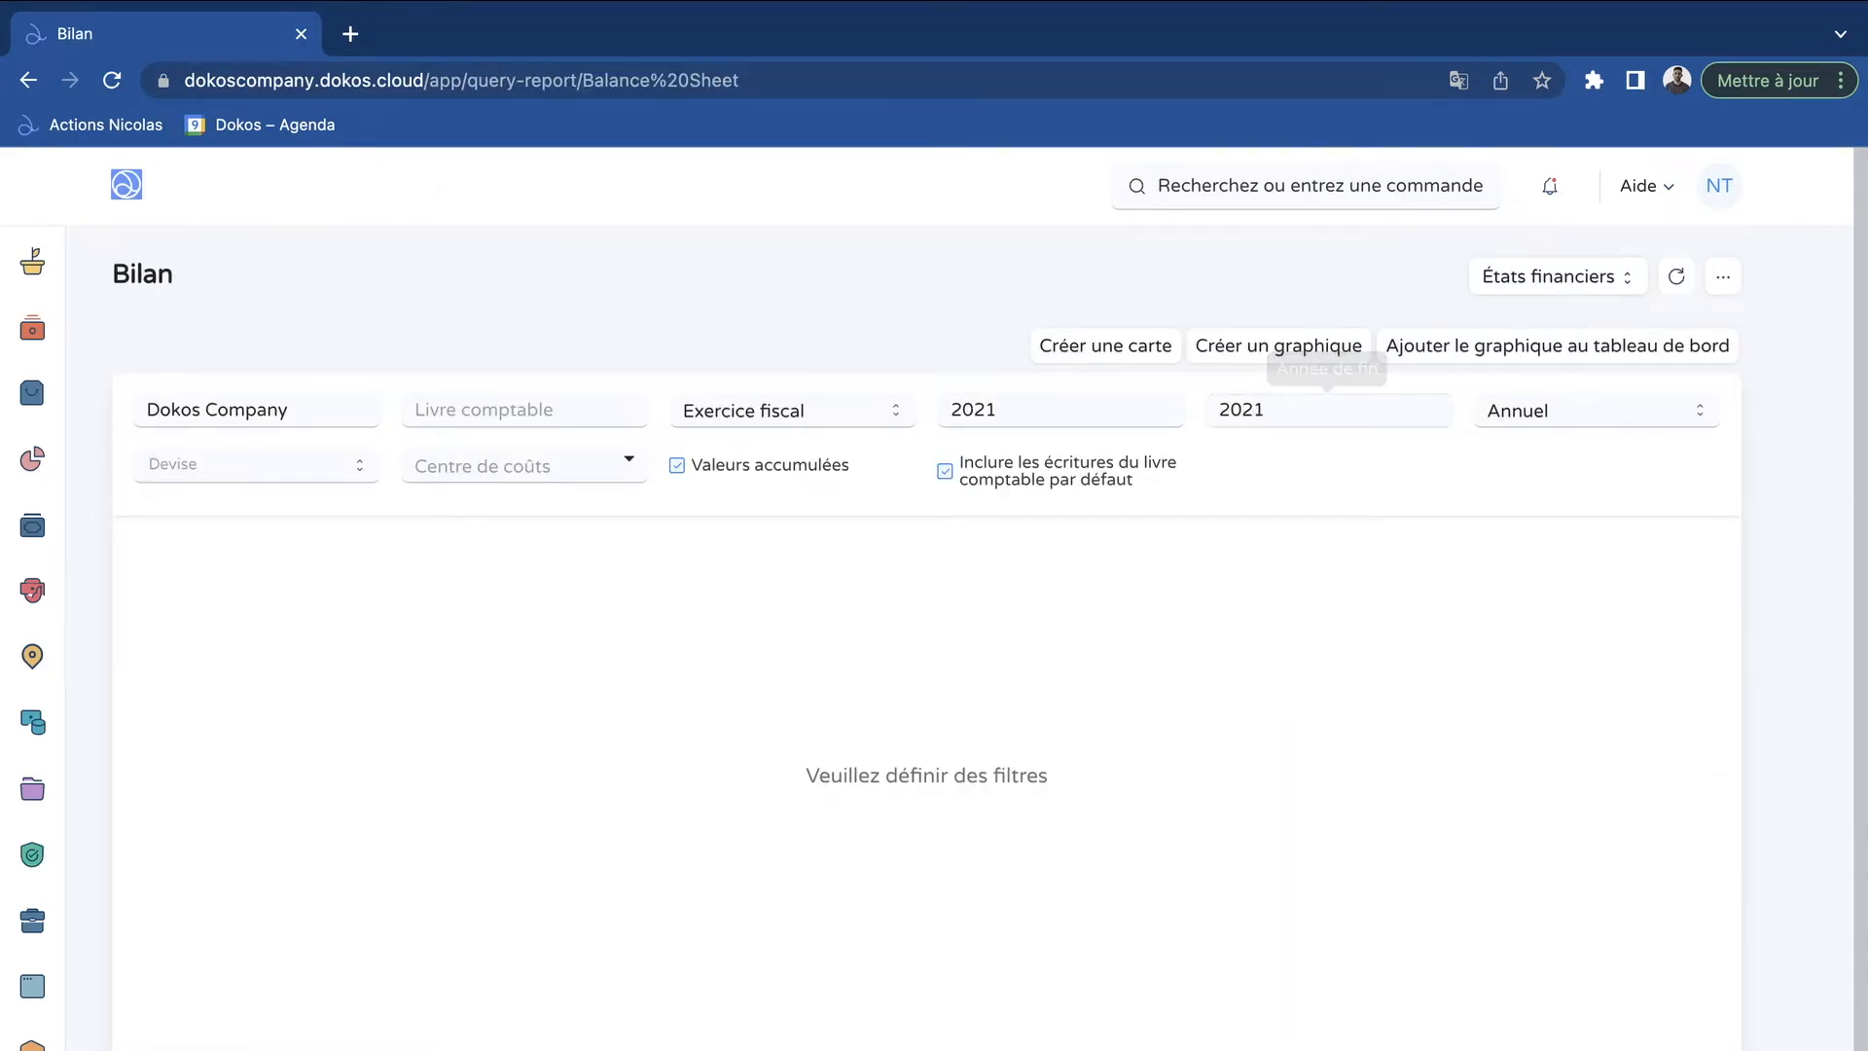
scroll(934, 623, "down", 5)
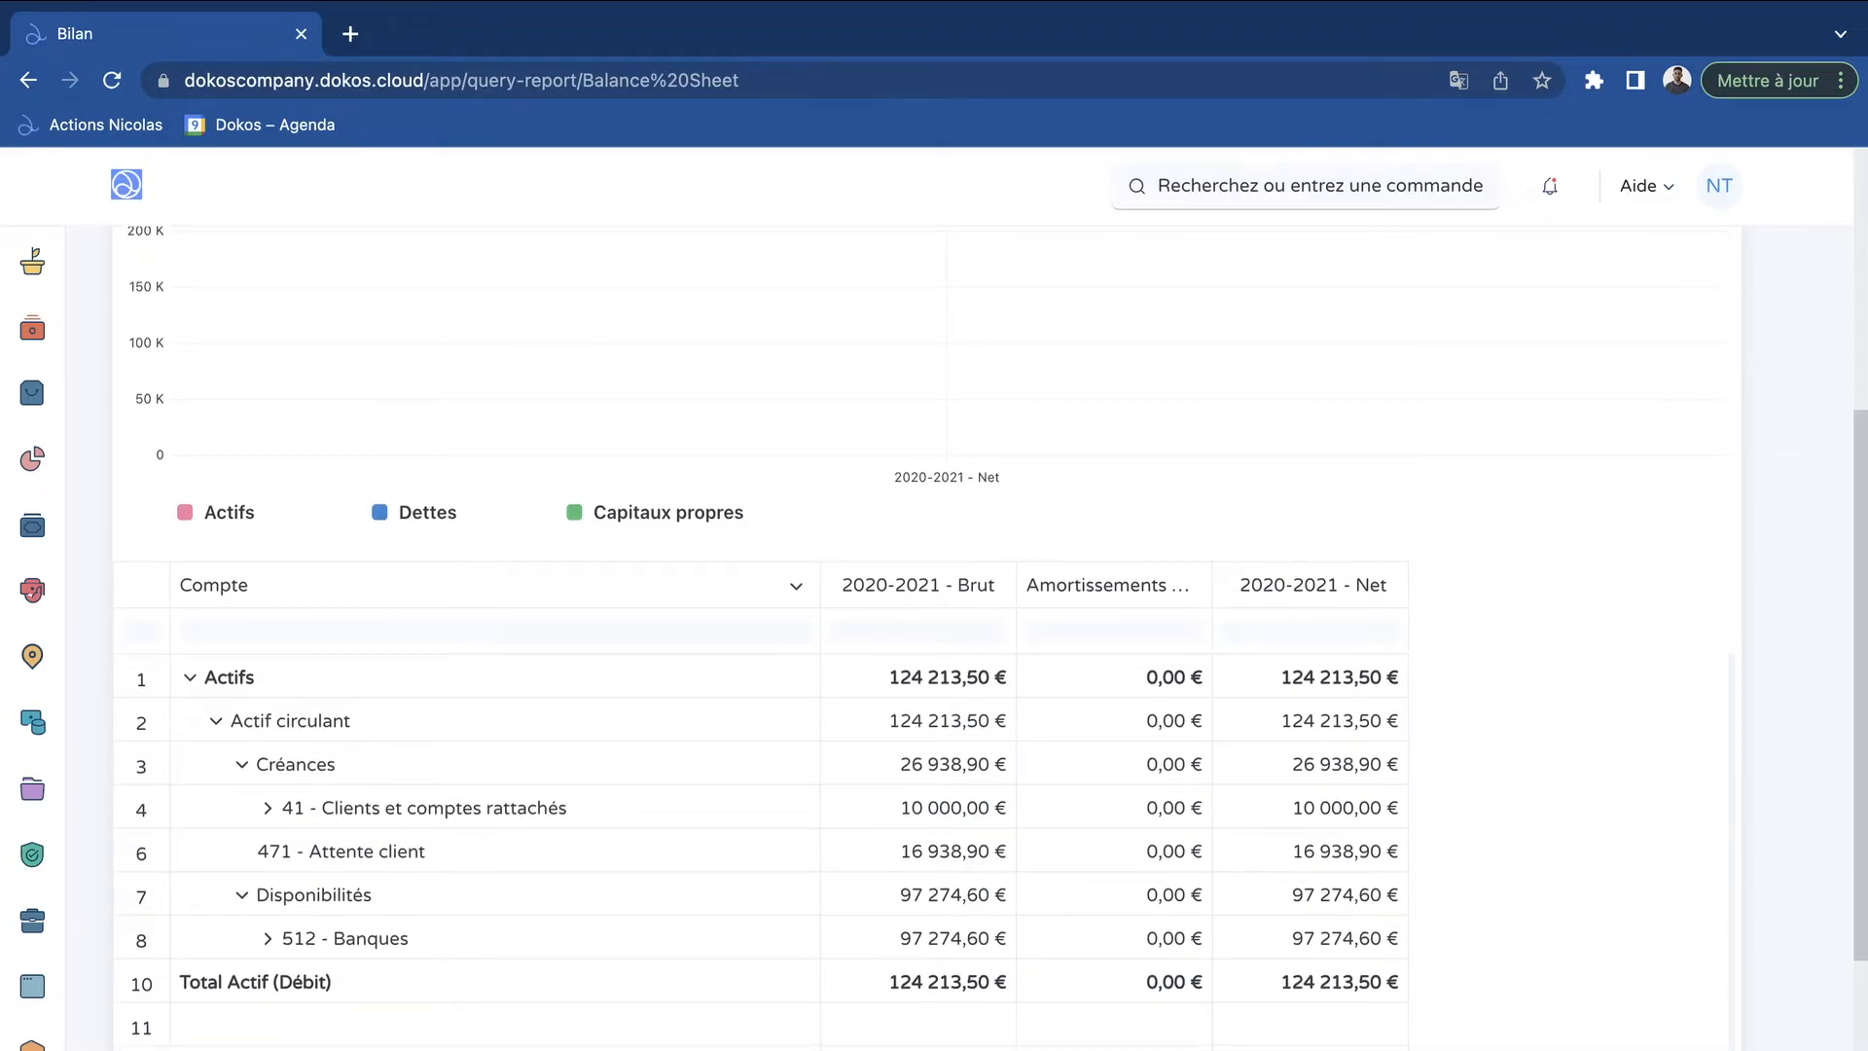
scroll(487, 827, "down", 1)
left_click(268, 729)
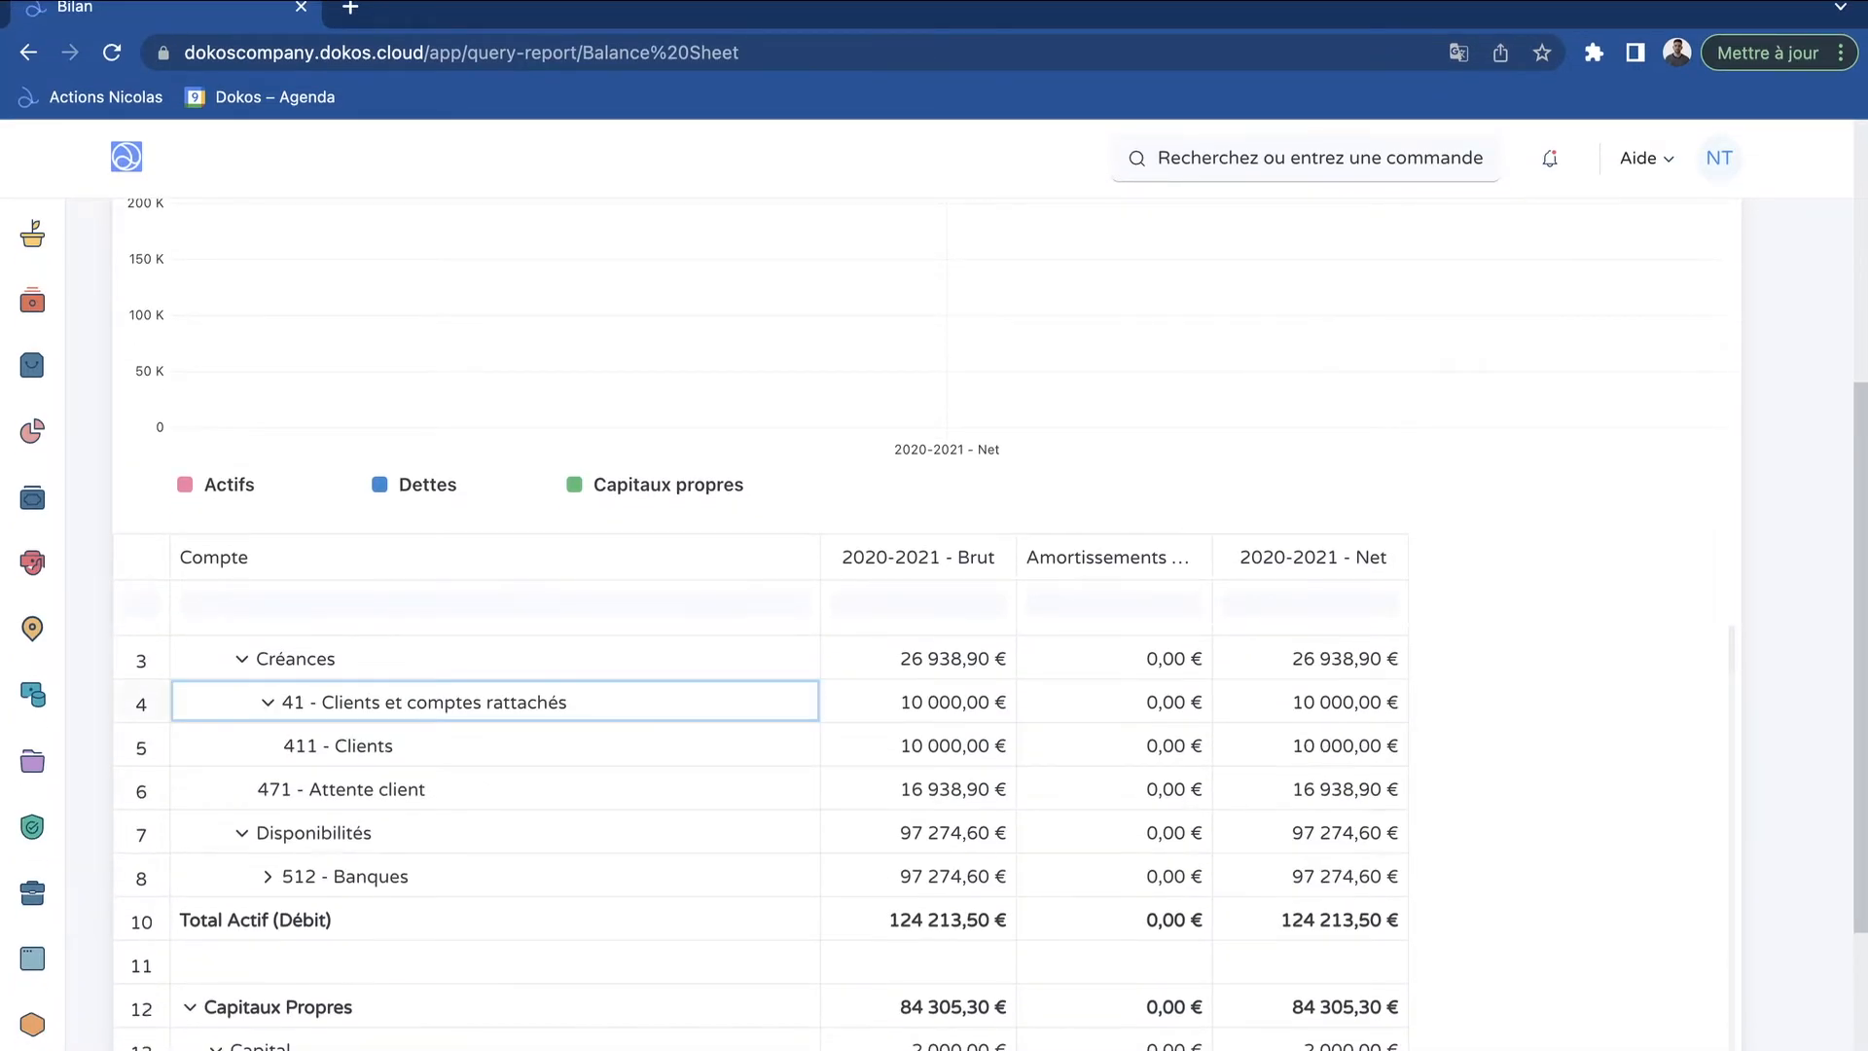
scroll(759, 827, "up", 1)
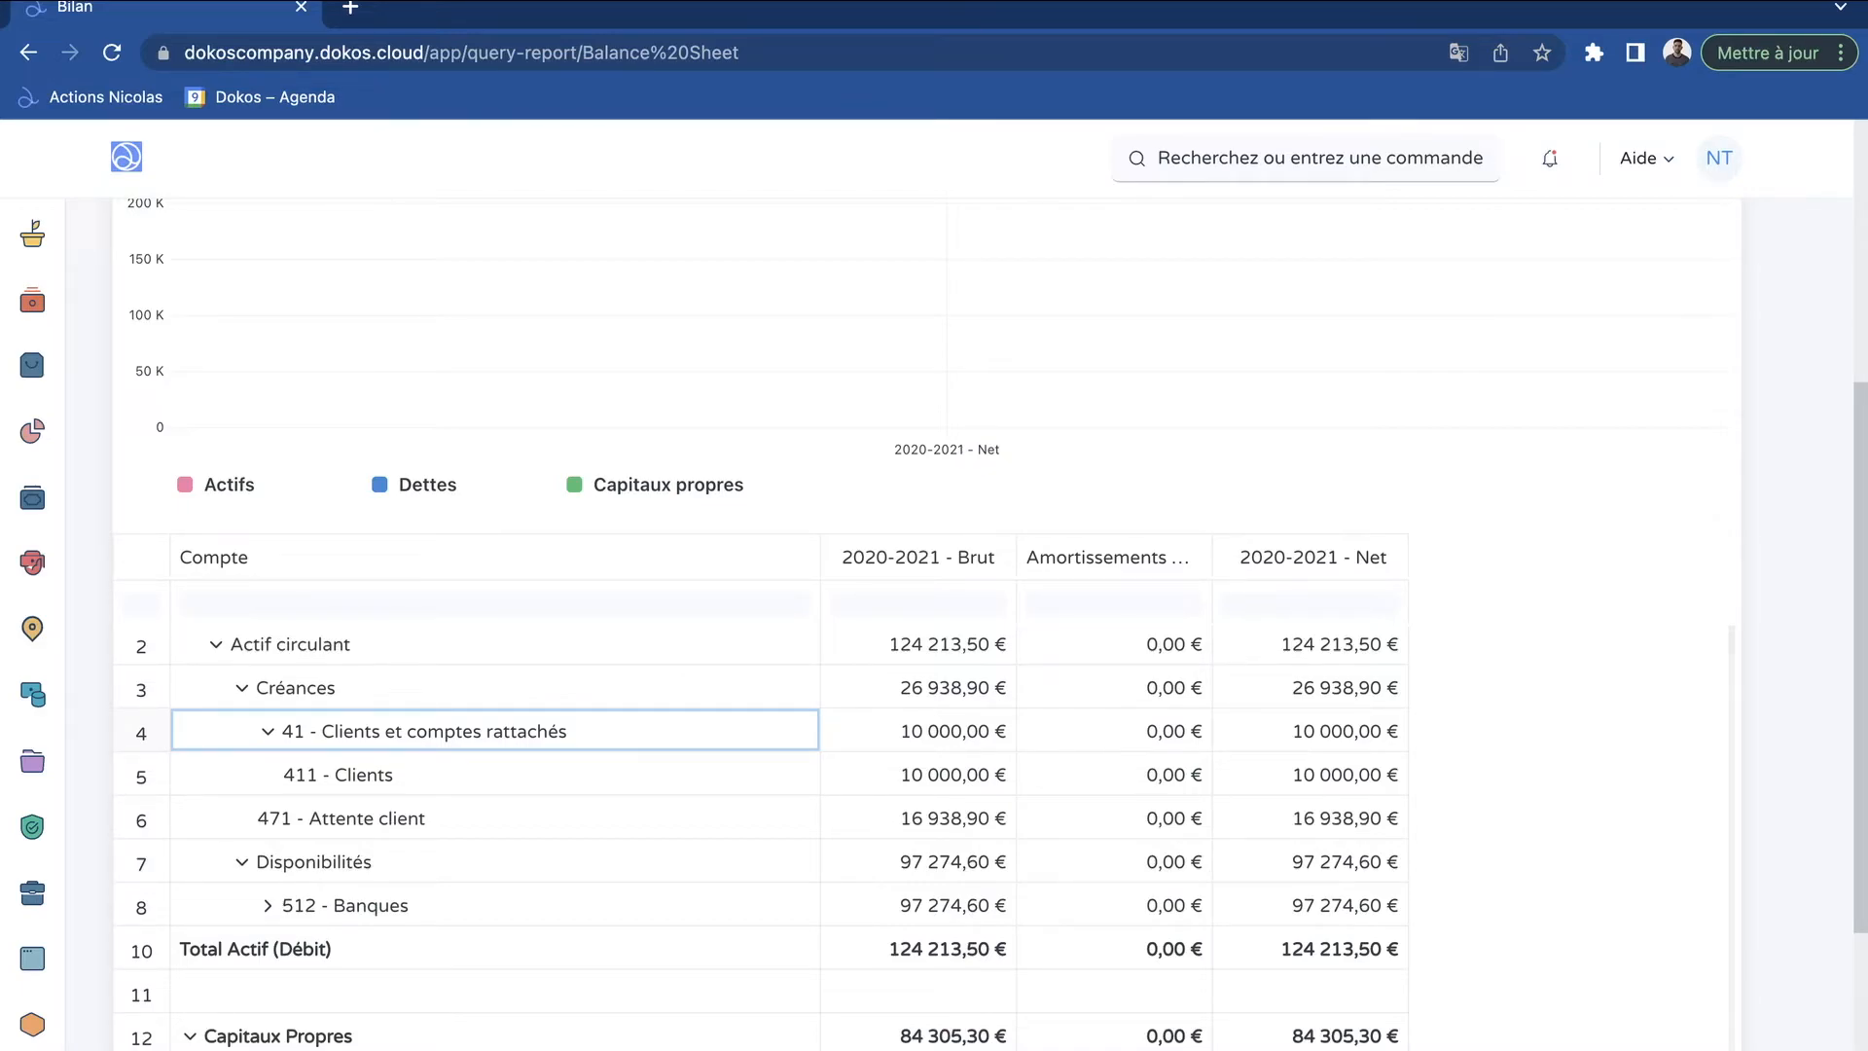
scroll(762, 798, "up", 1)
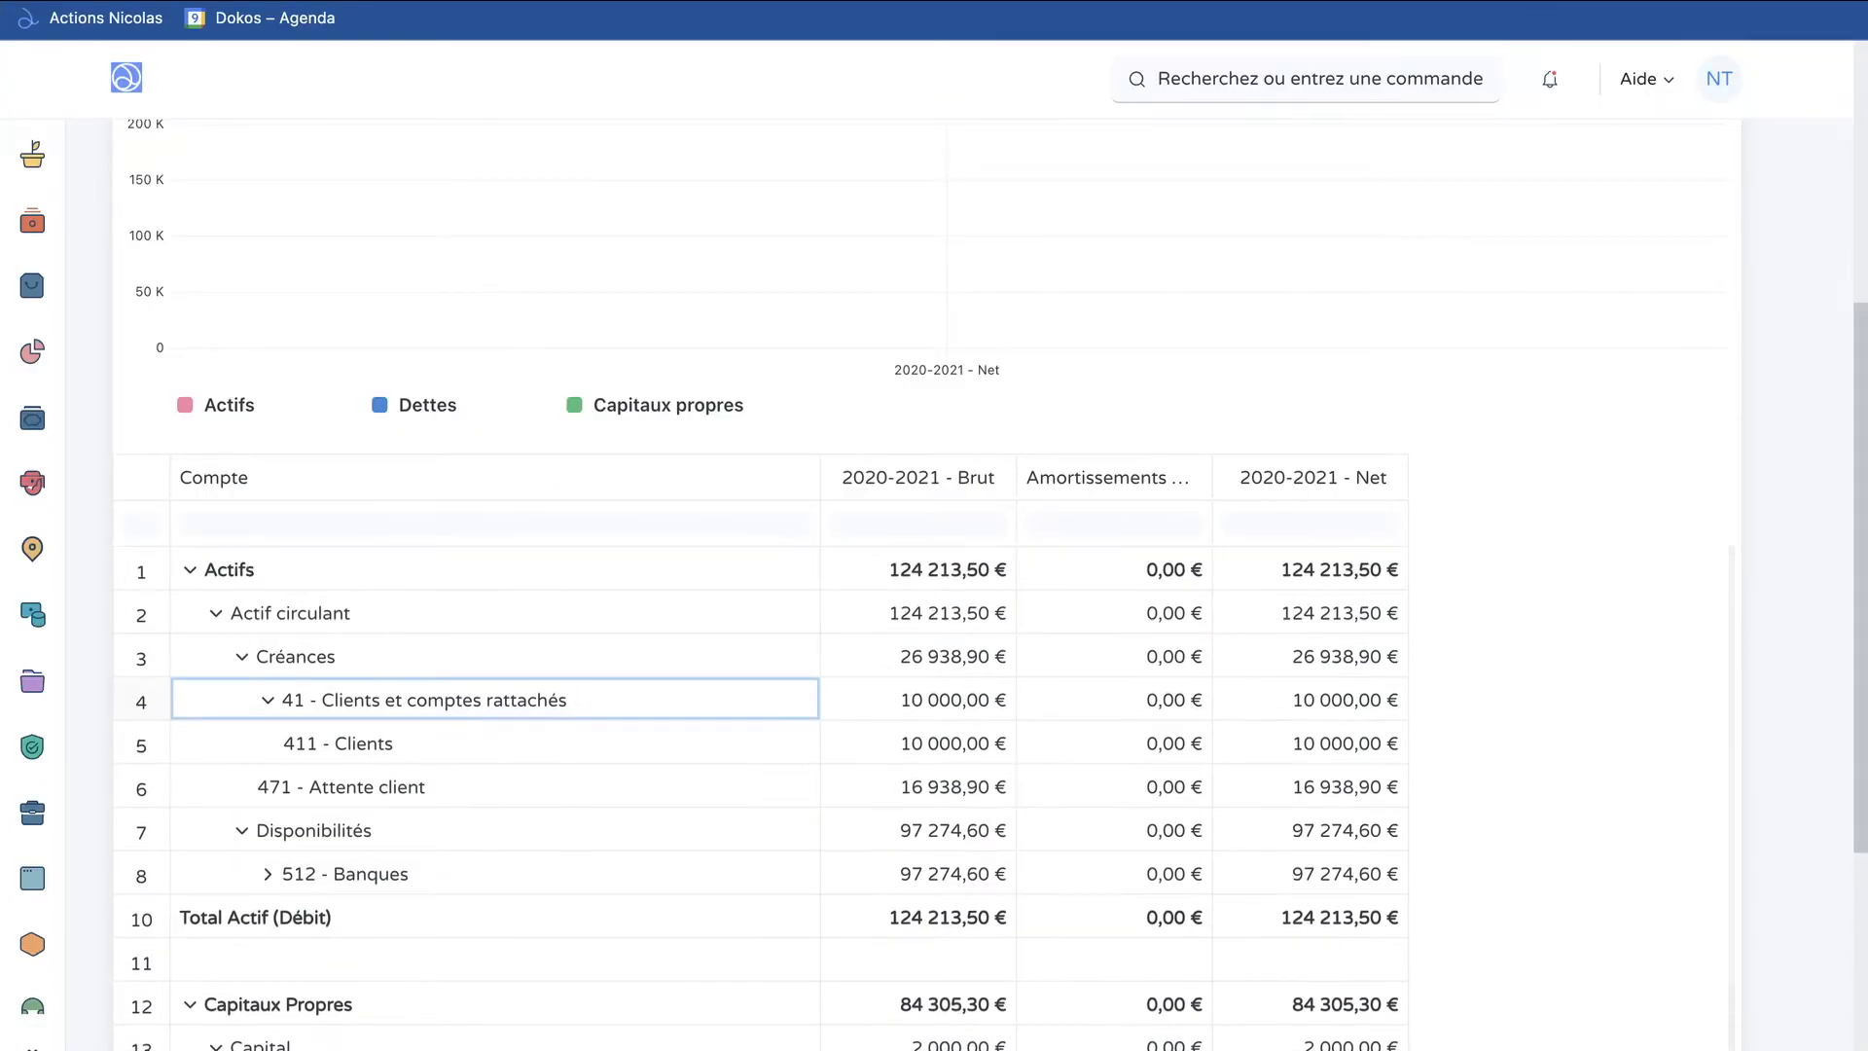
Open the sales invoice list and inspect the SAS Créance invoice, returning to the list
left_click(49, 540)
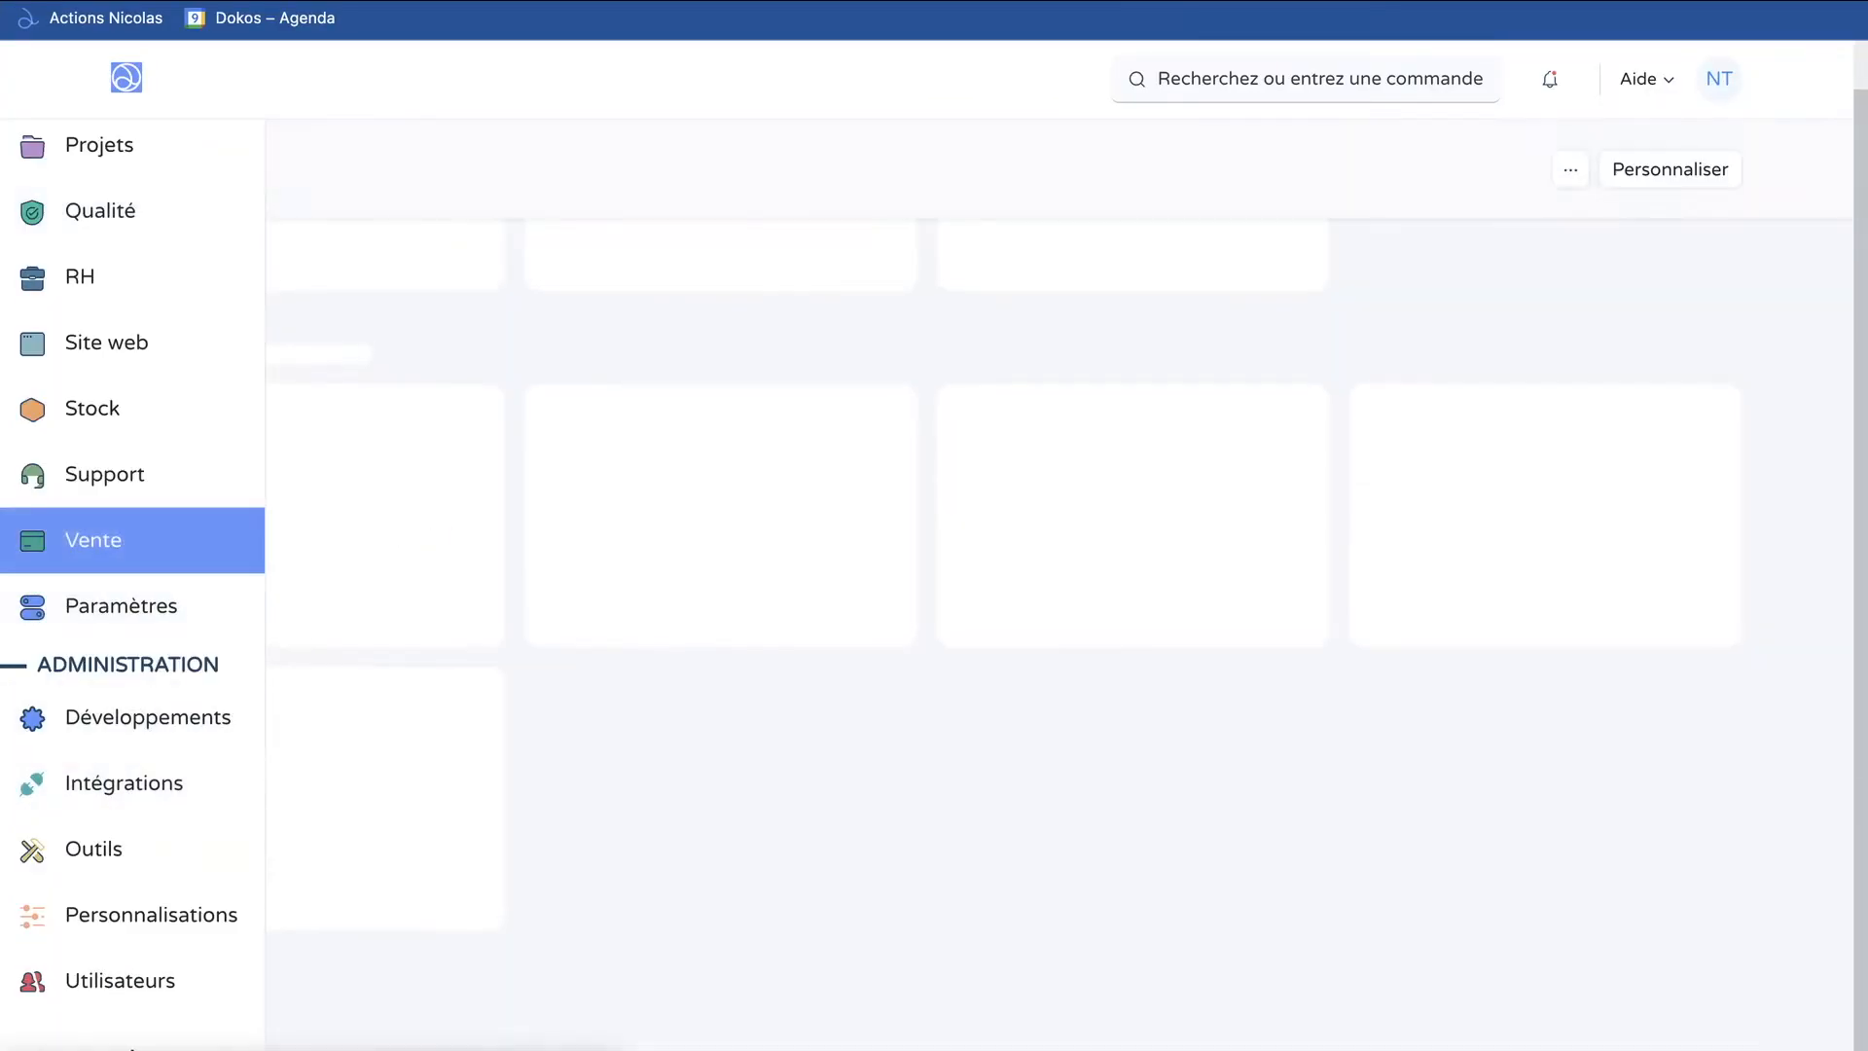
left_click(188, 846)
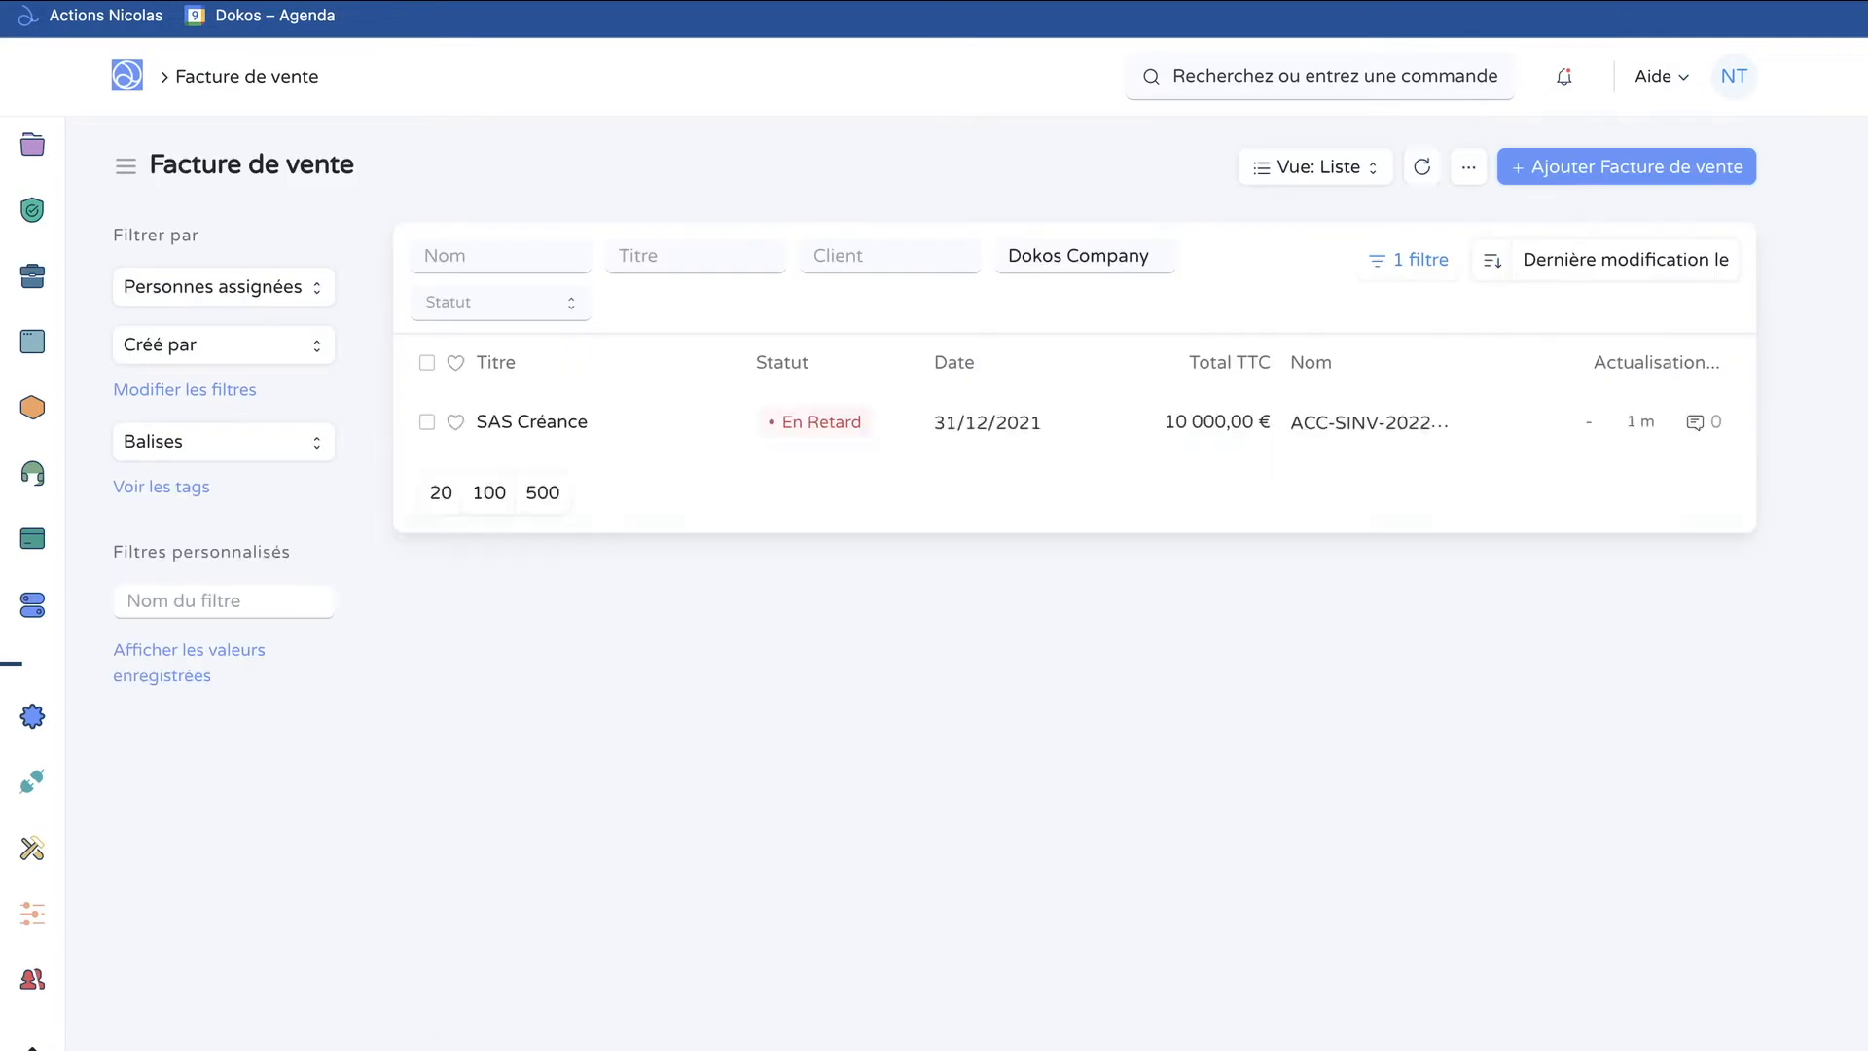
left_click(532, 422)
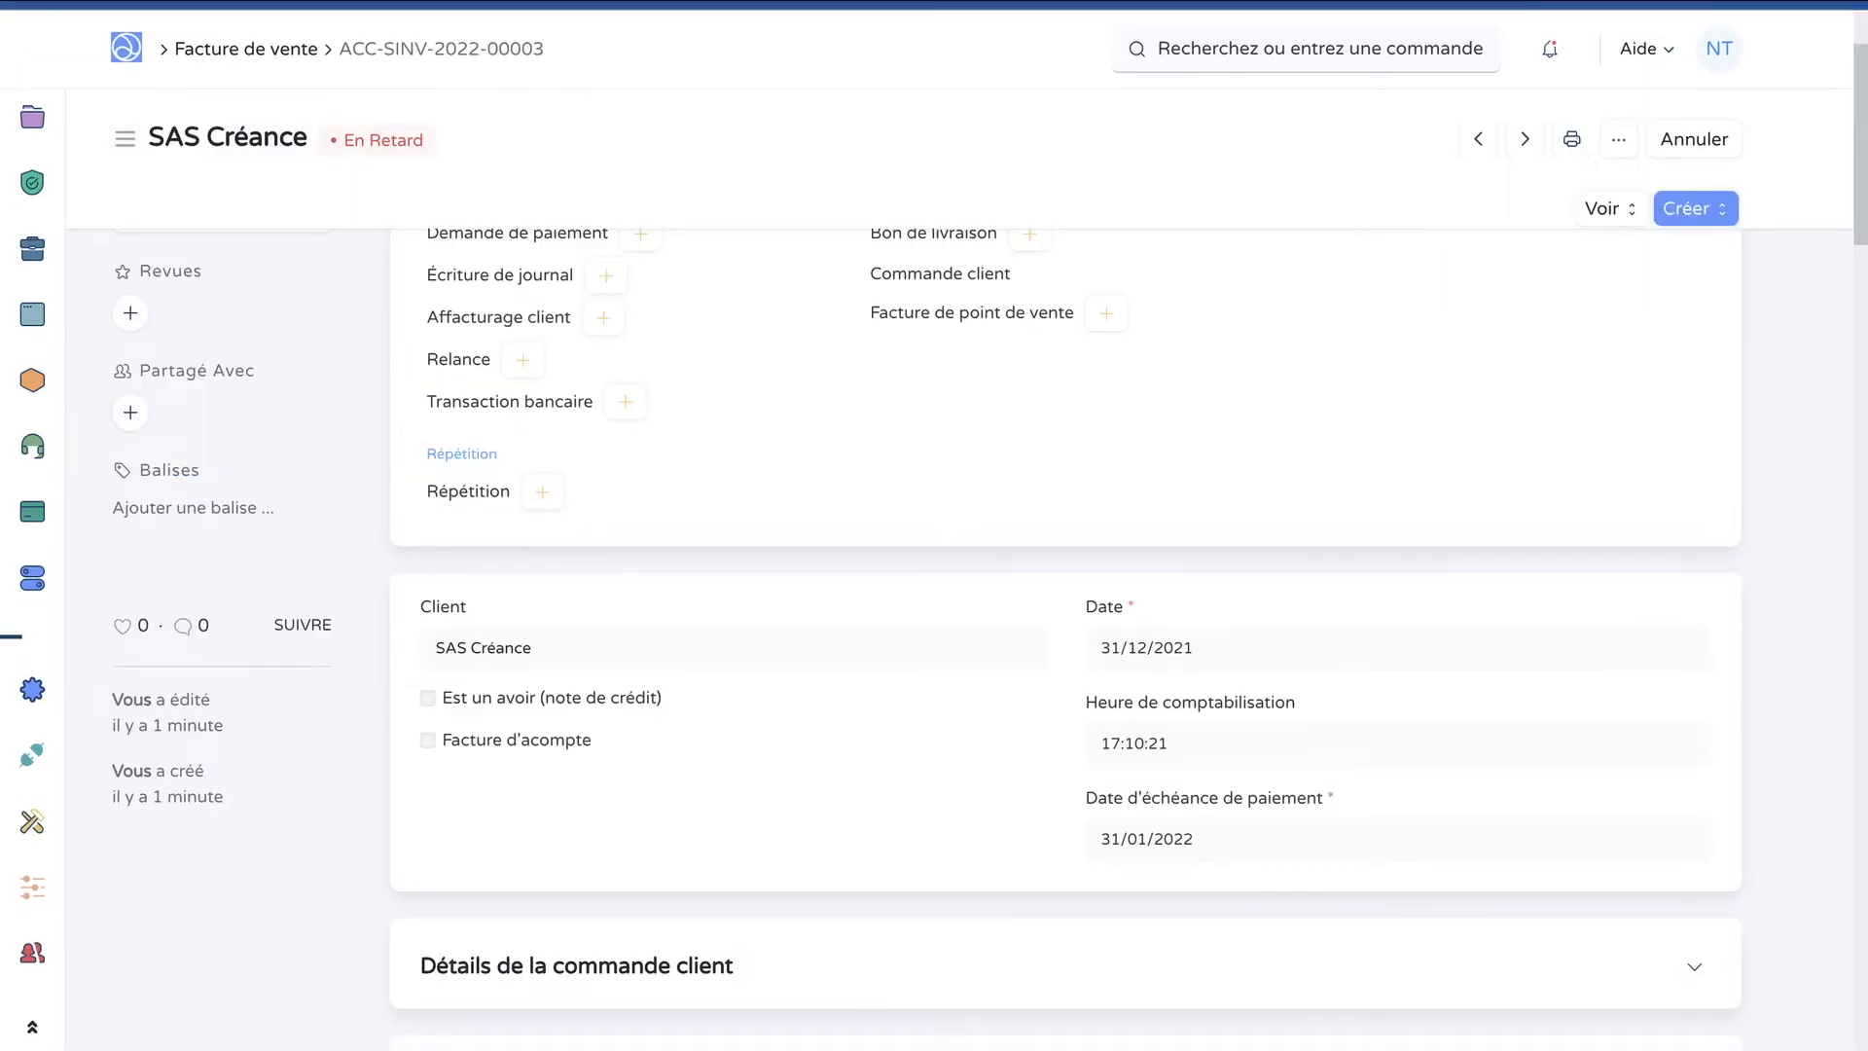
scroll(1066, 622, "up", 2)
scroll(1065, 622, "left", 5)
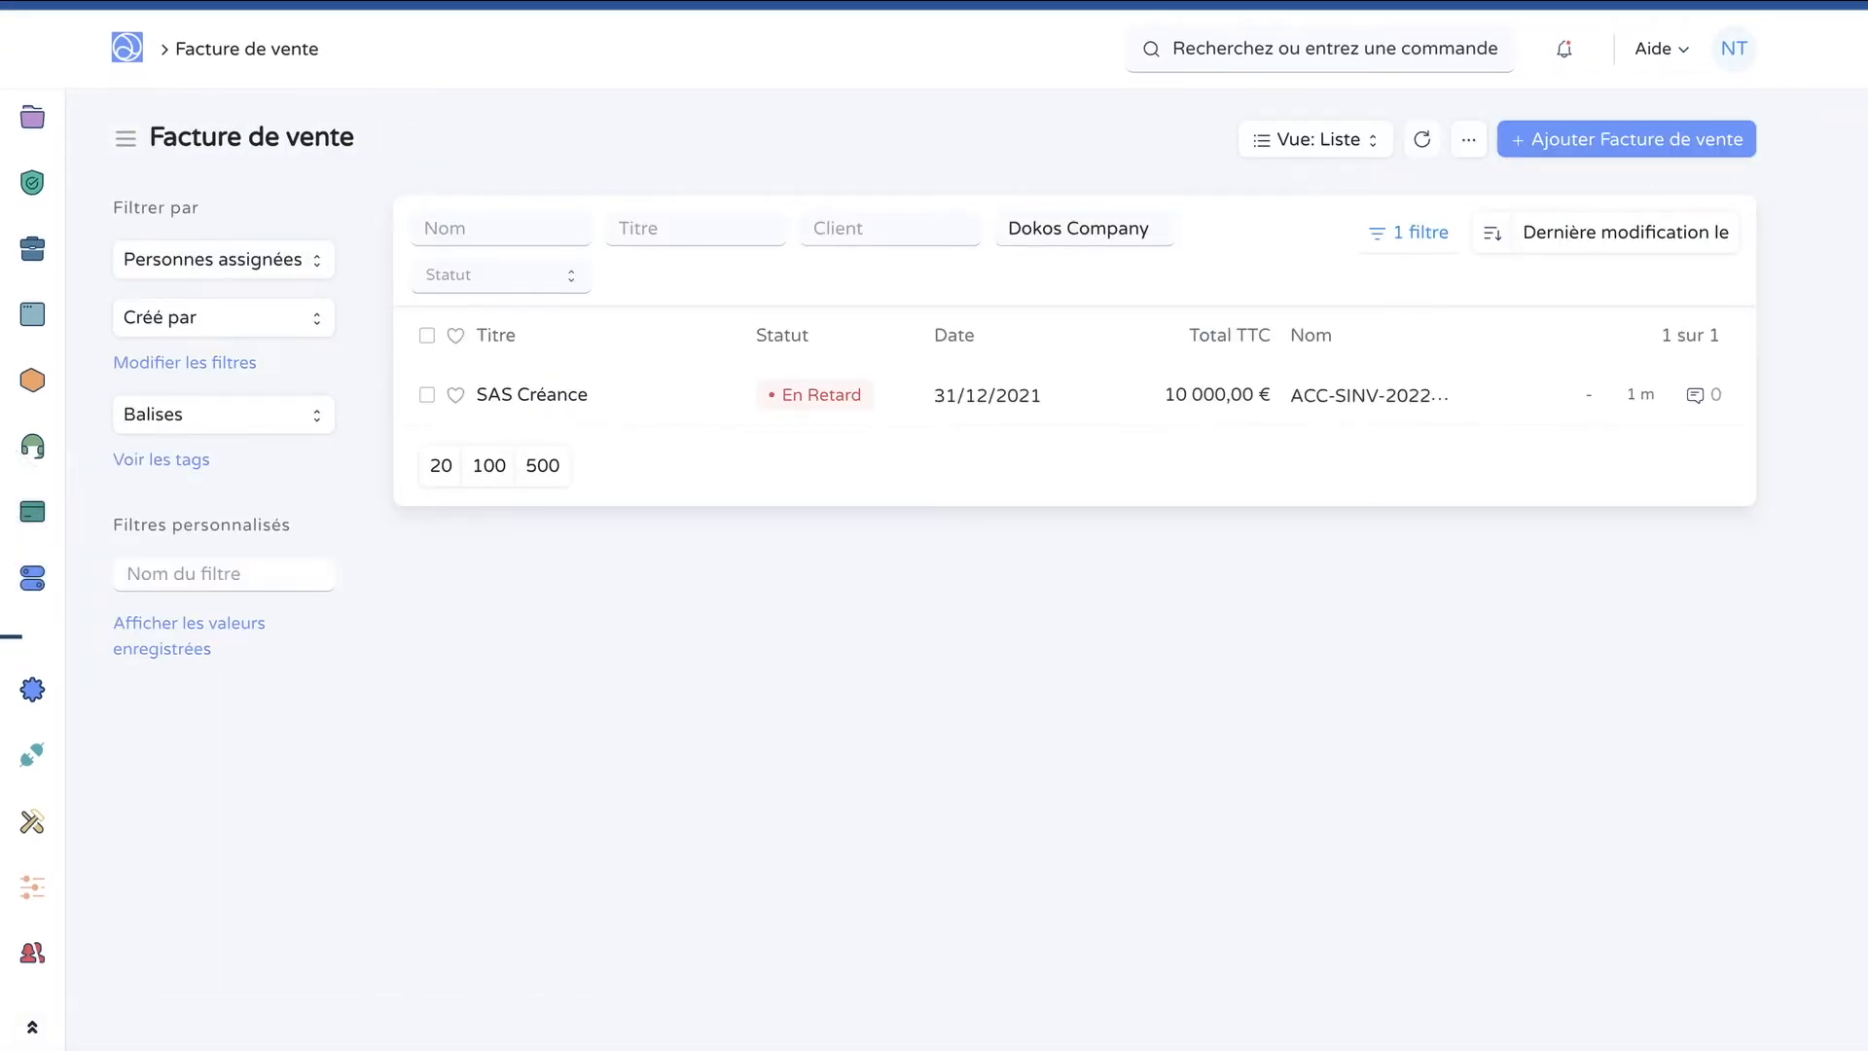
left_click(533, 395)
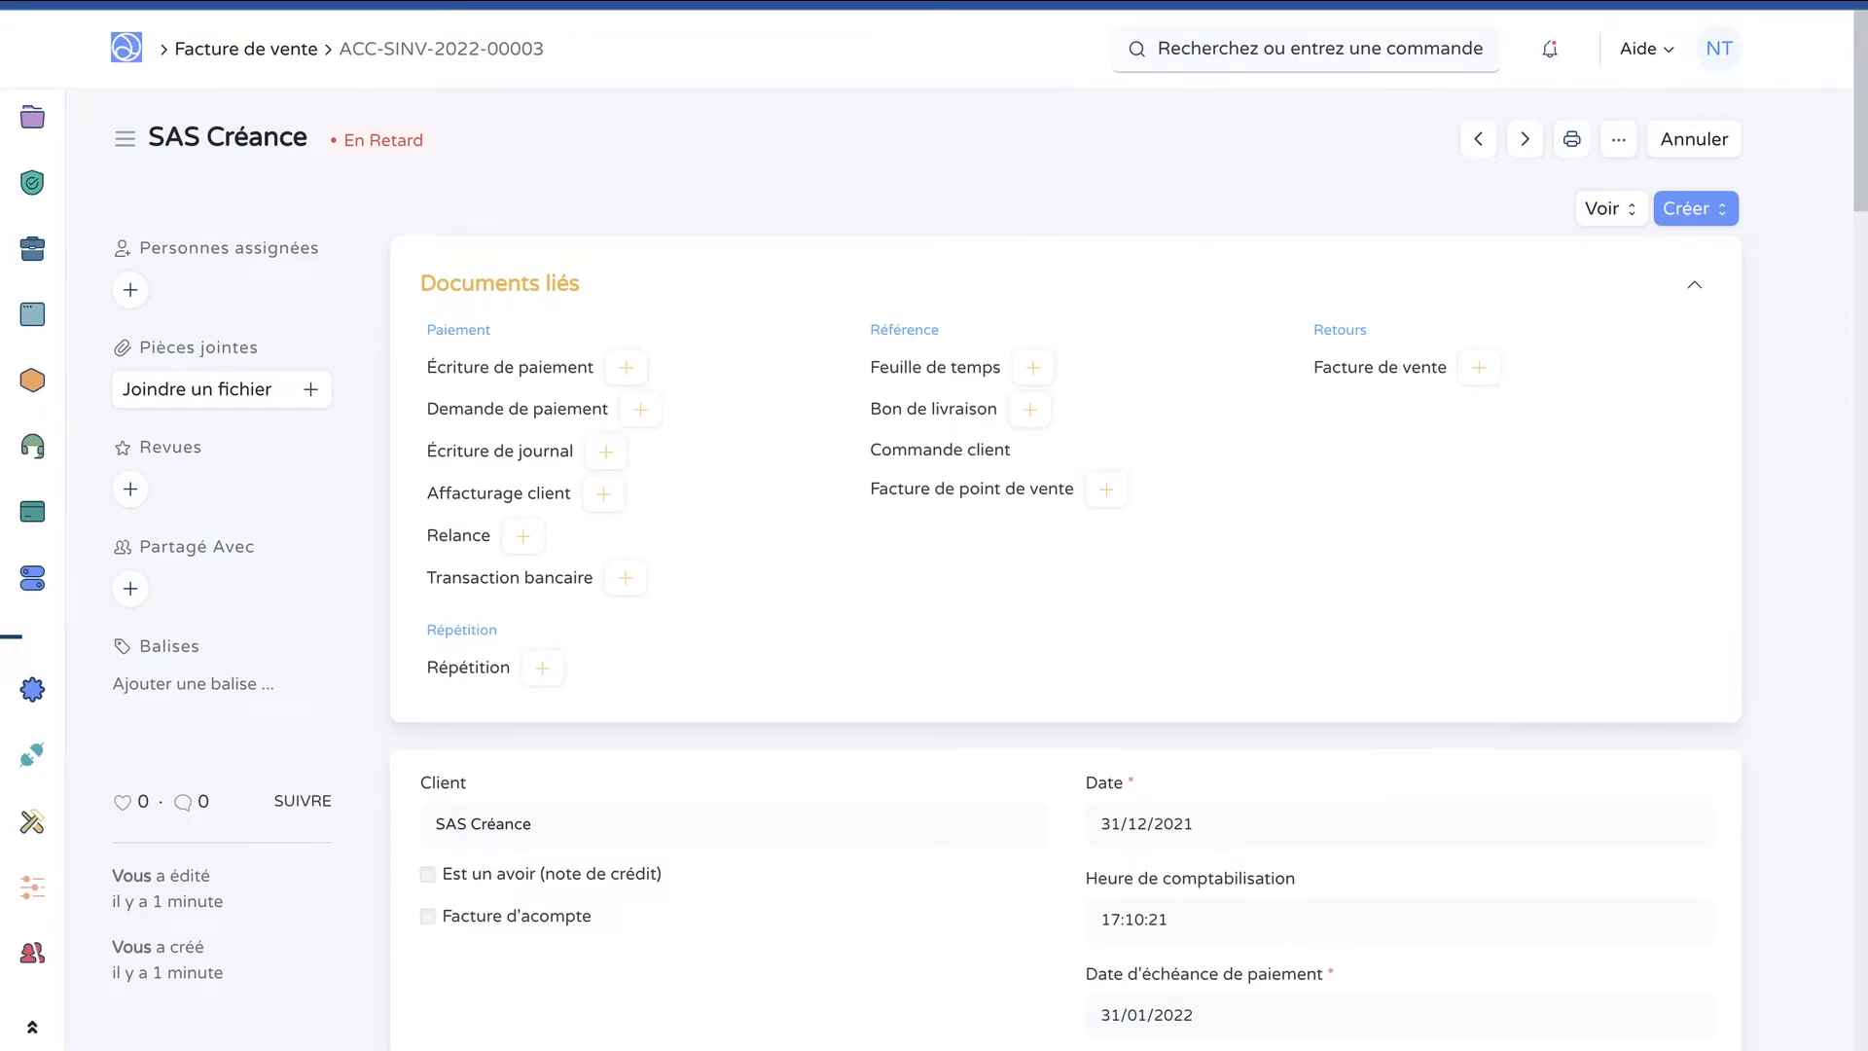
scroll(1066, 623, "left", 5)
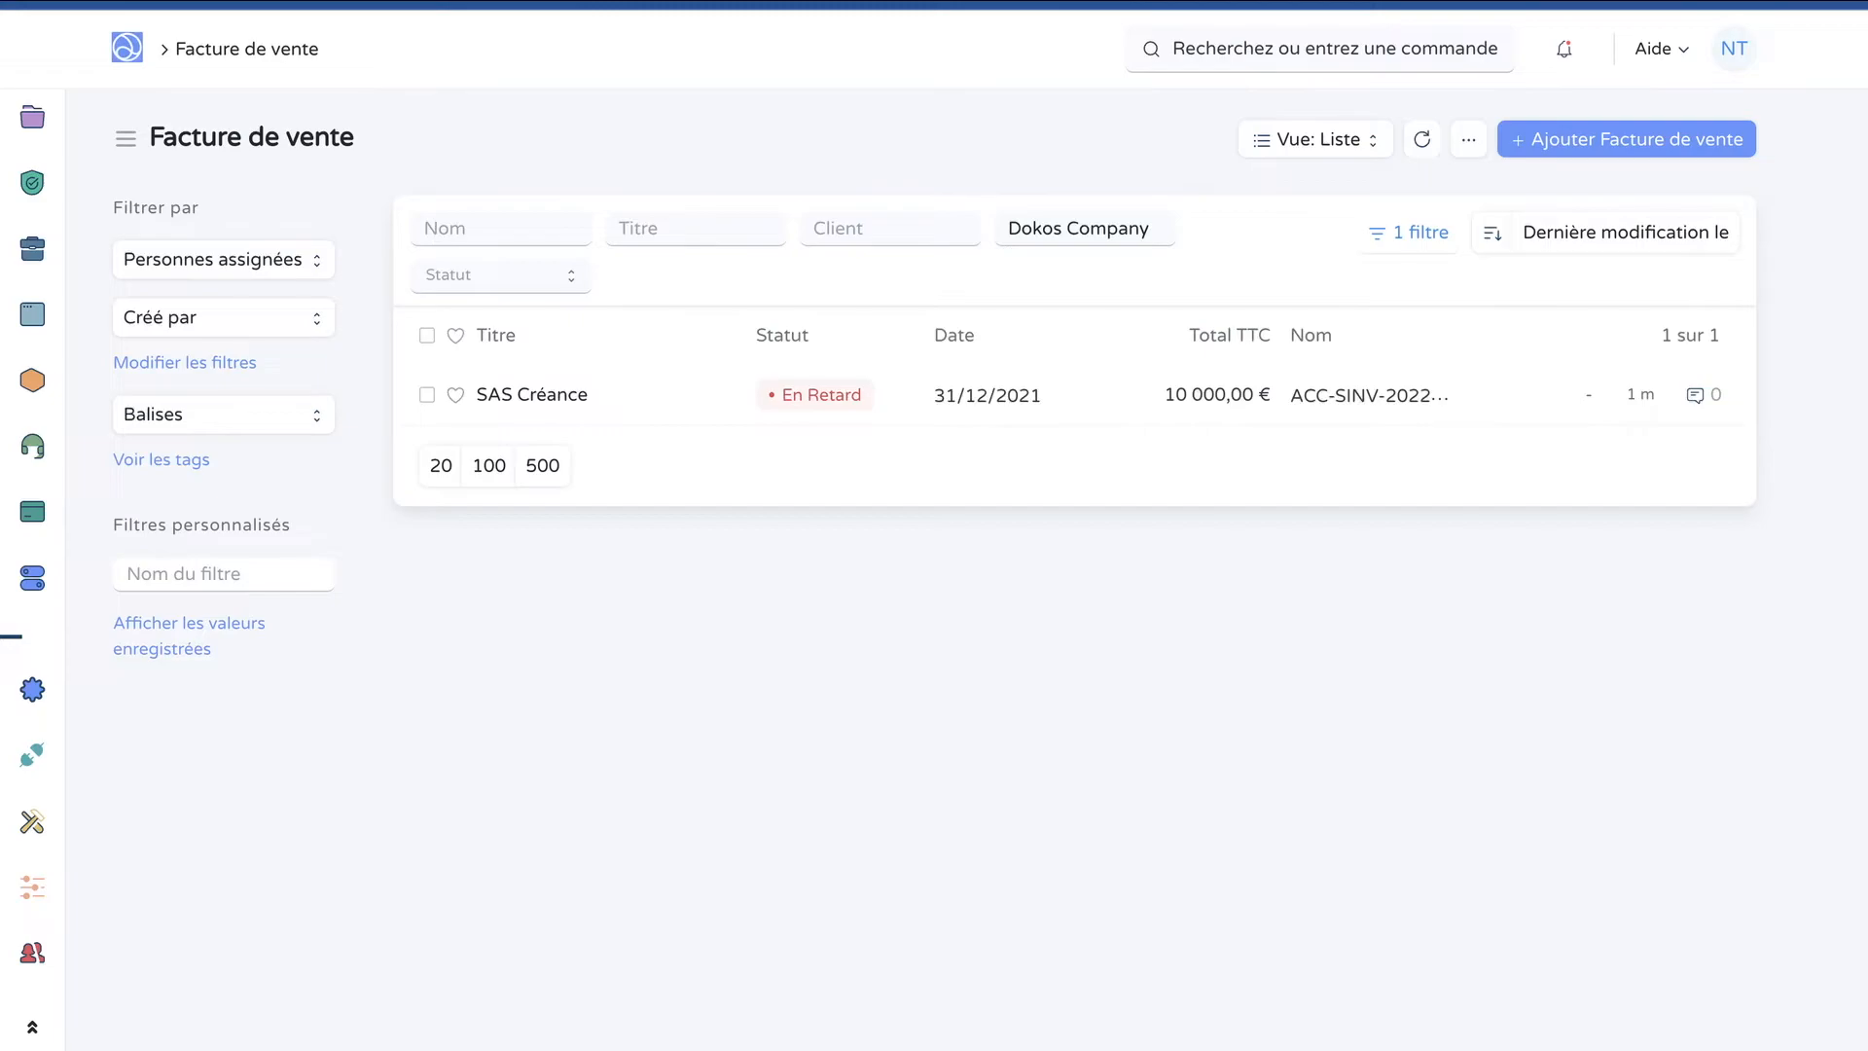
Open the Bilan report again and examine the supplier debts under account 472 - Attente Fournisseur
left_click(1320, 185)
type("bilan")
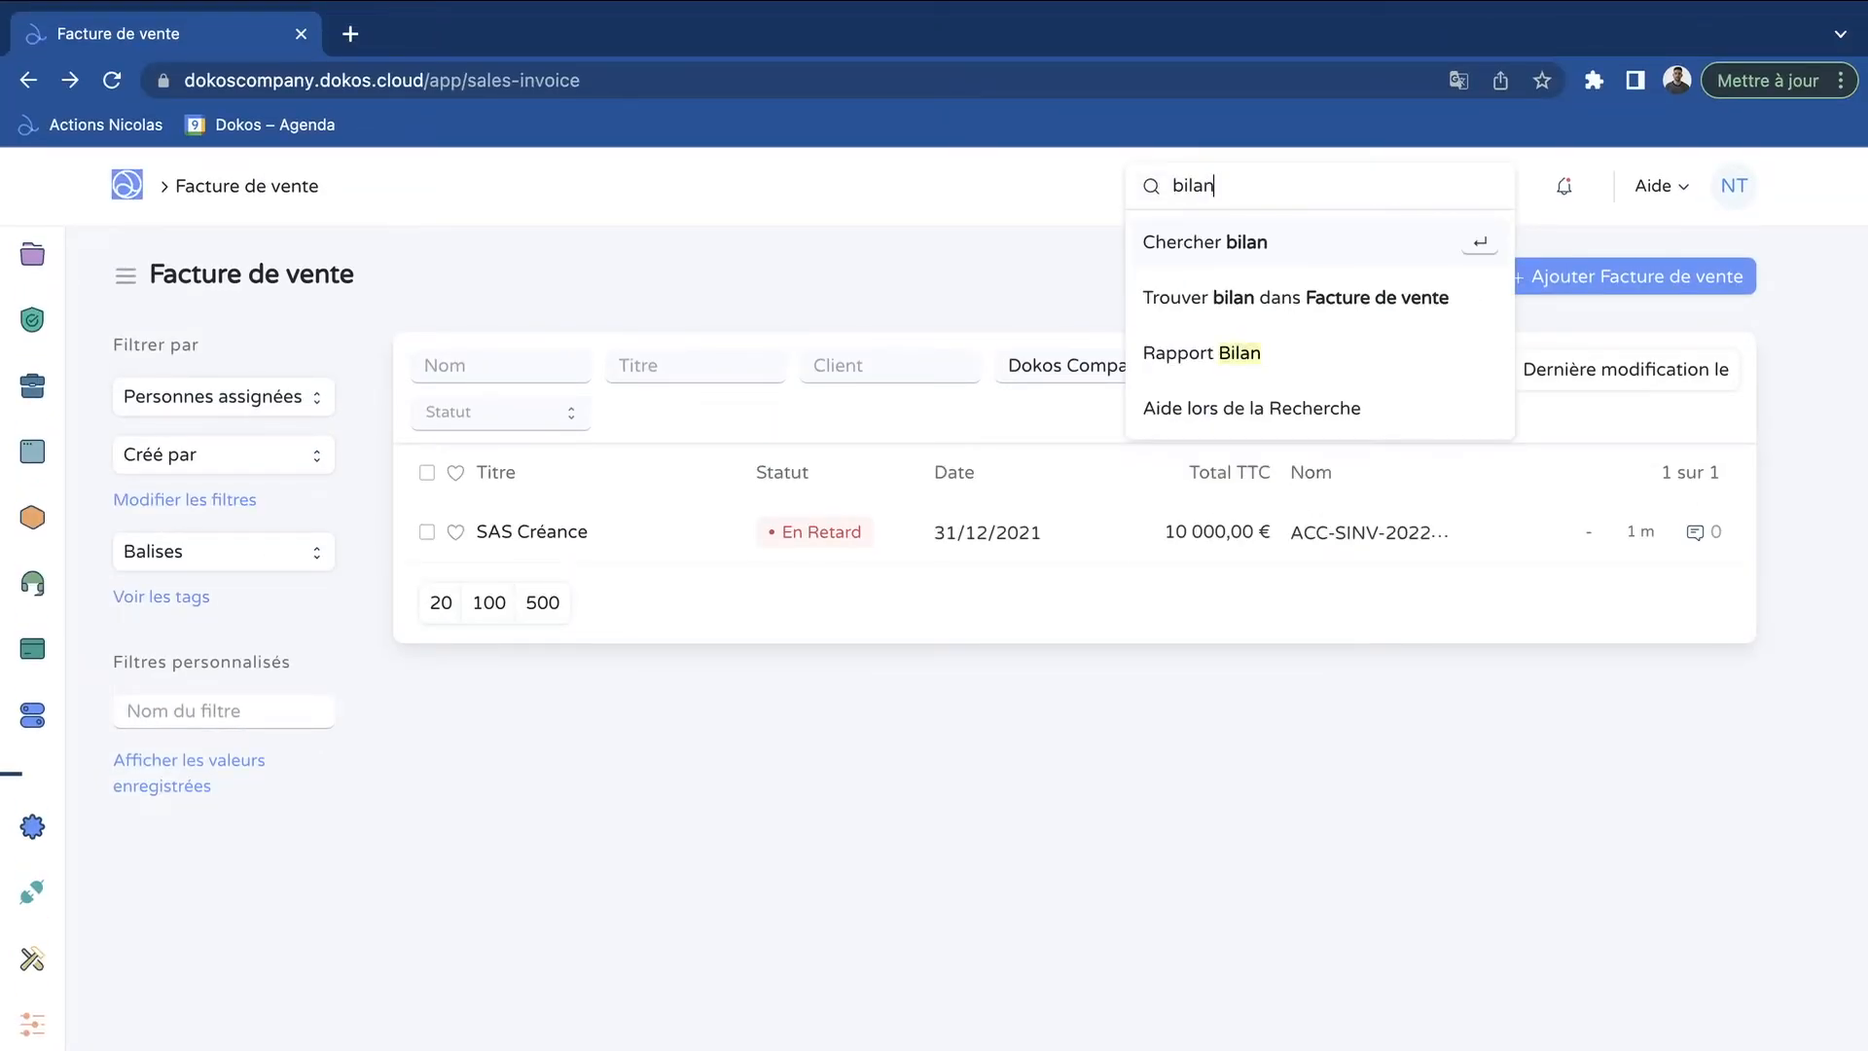
left_click(1203, 353)
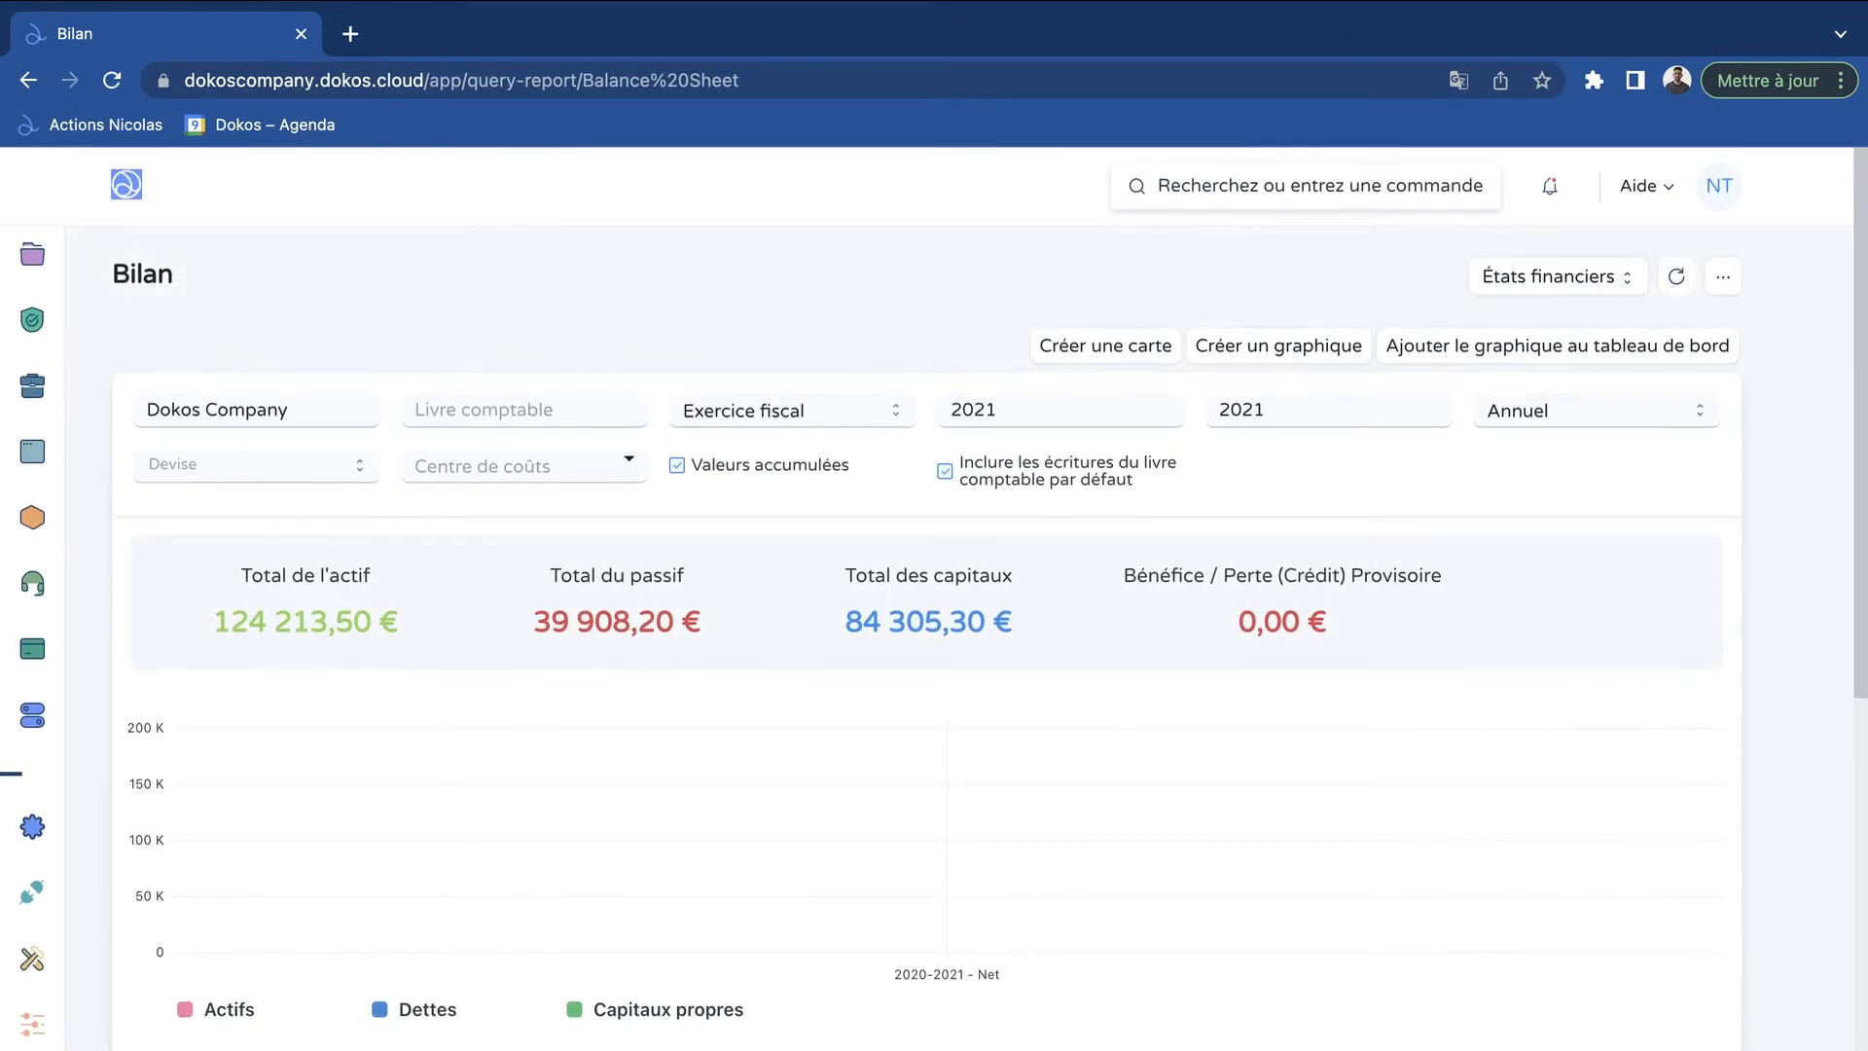
scroll(934, 623, "down", 10)
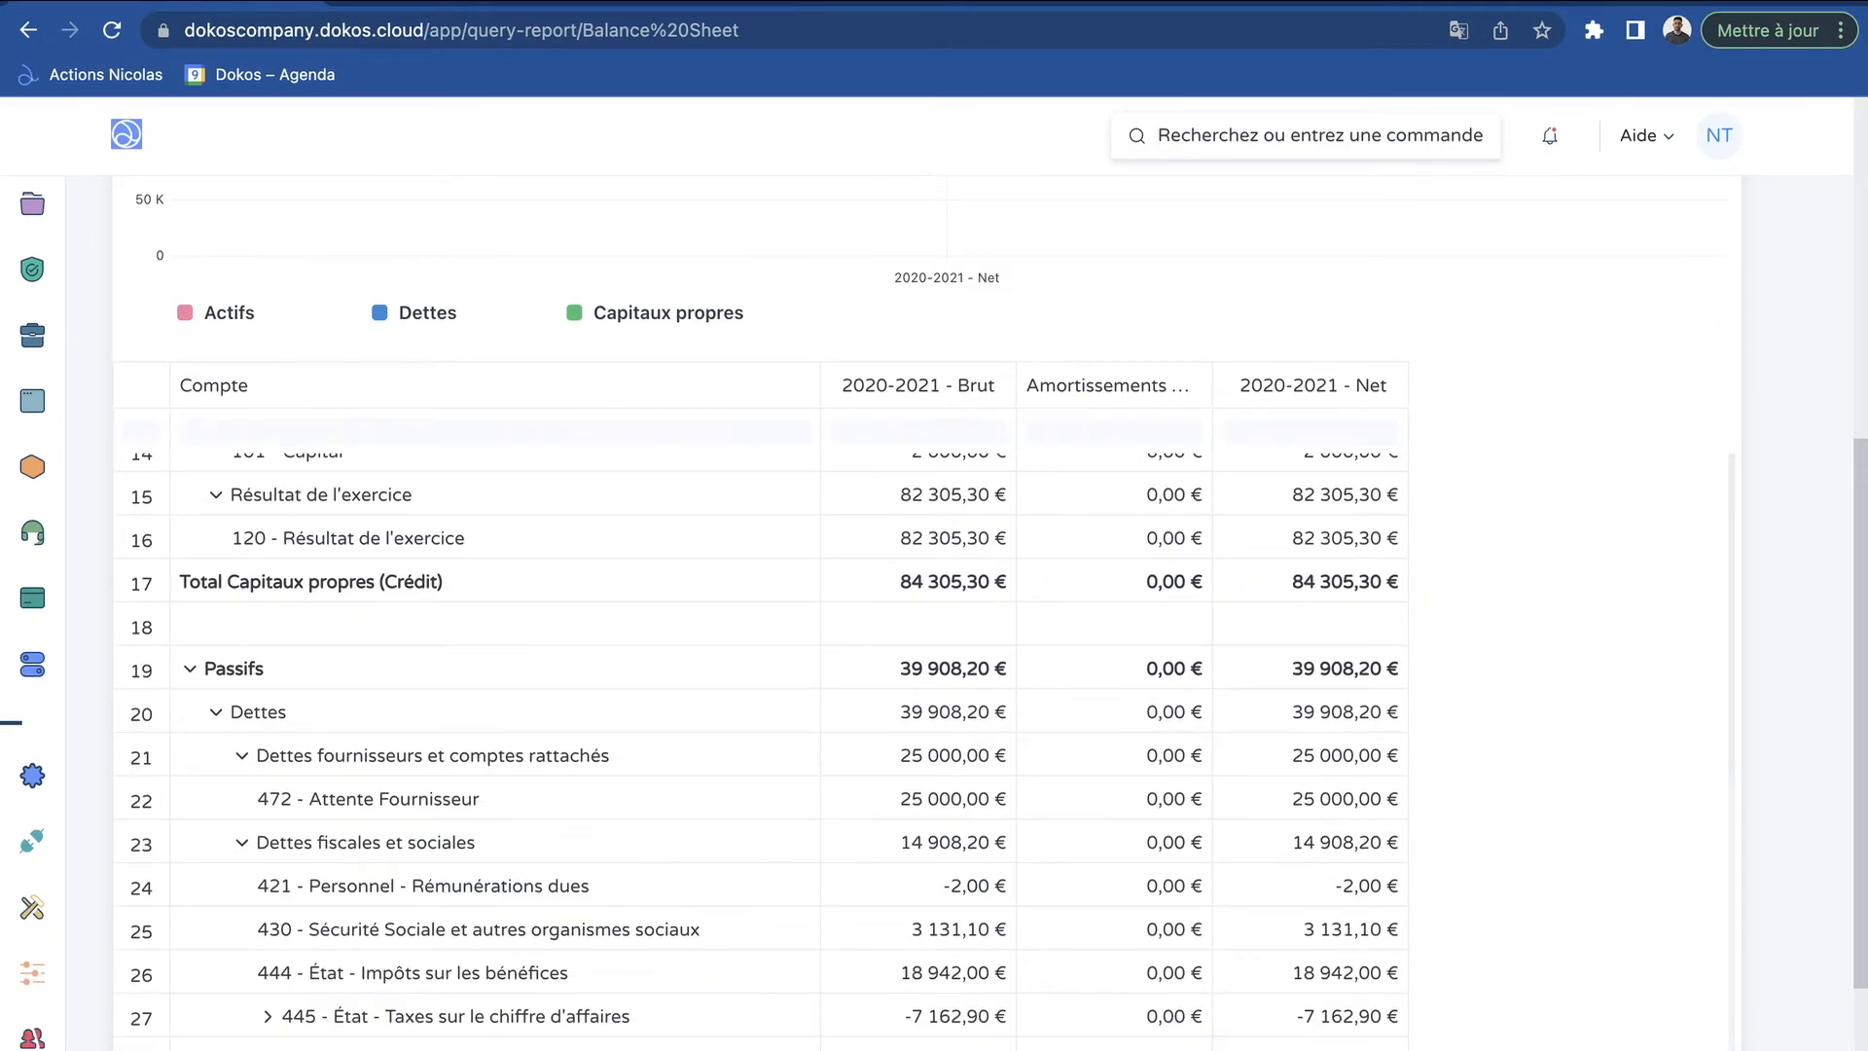
Open the Outil de création de factures d'à-nouveaux, select Dokos Company as the company and set the invoice type to Achat
scroll(759, 700, "up", 5)
type("outil")
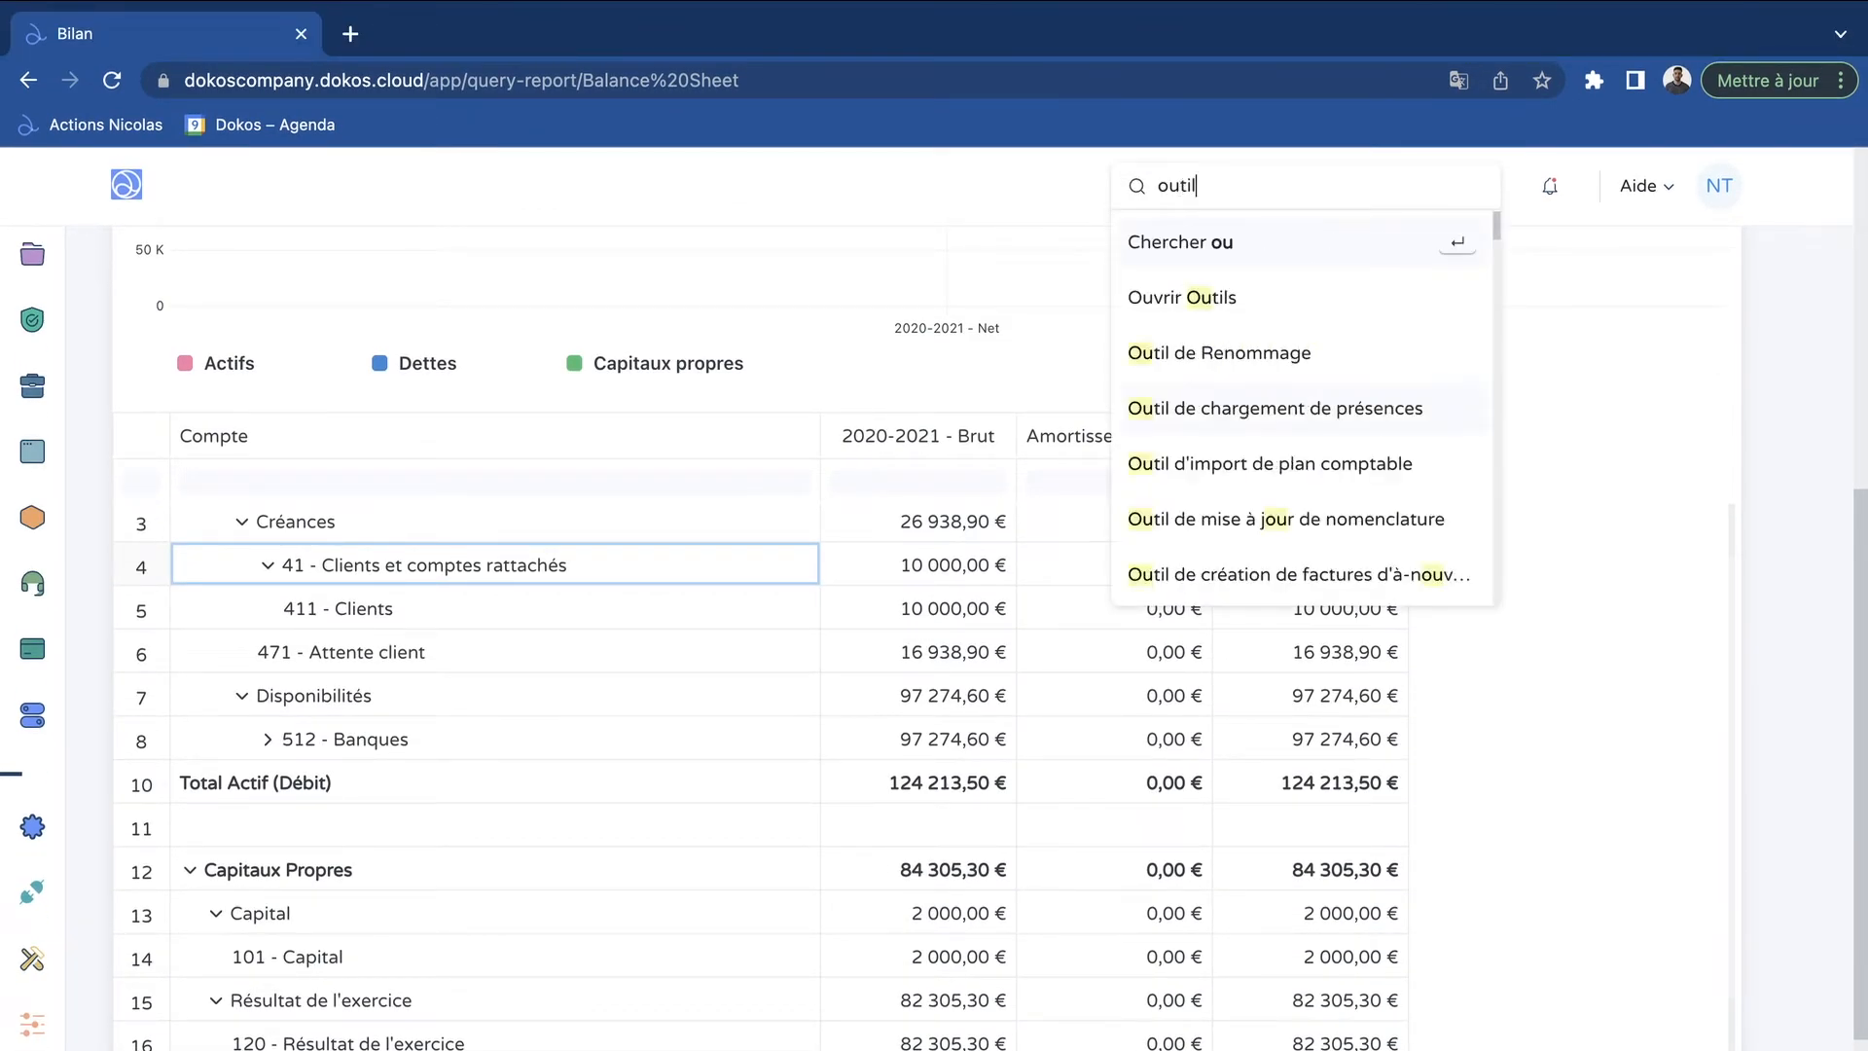
left_click(1277, 576)
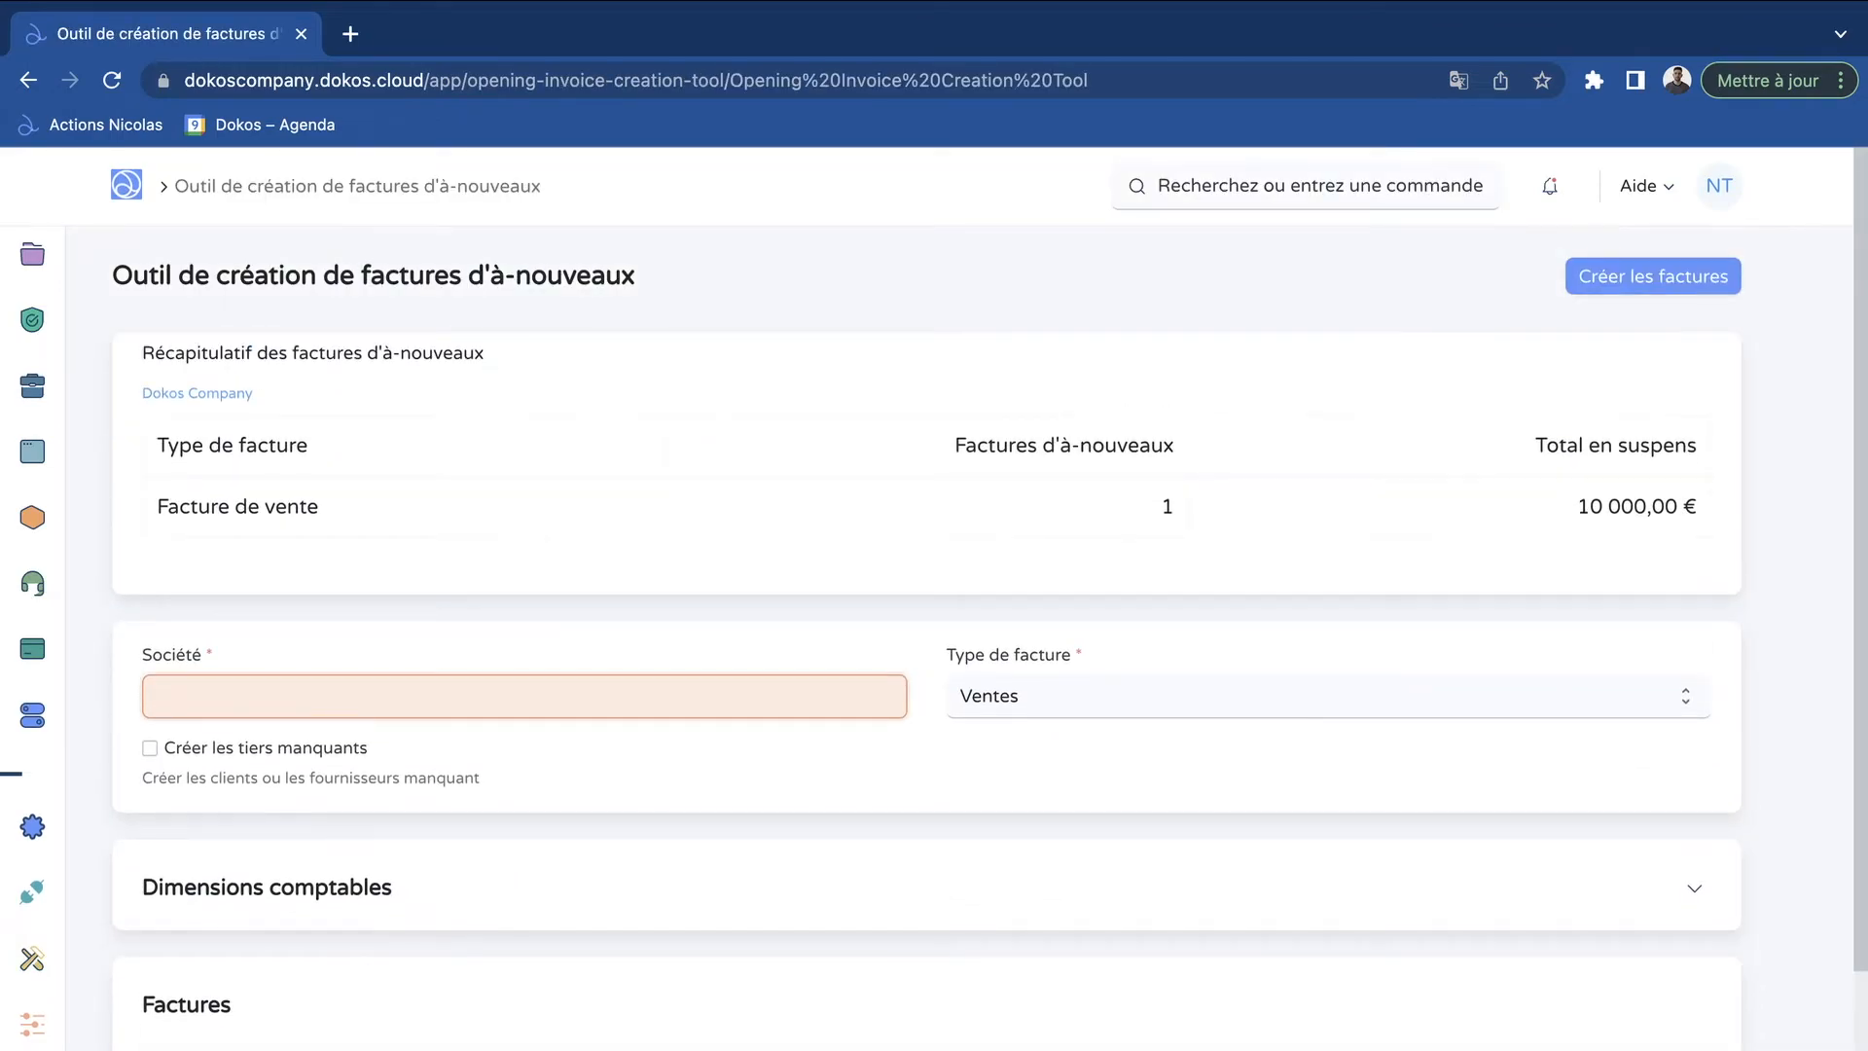
left_click(251, 749)
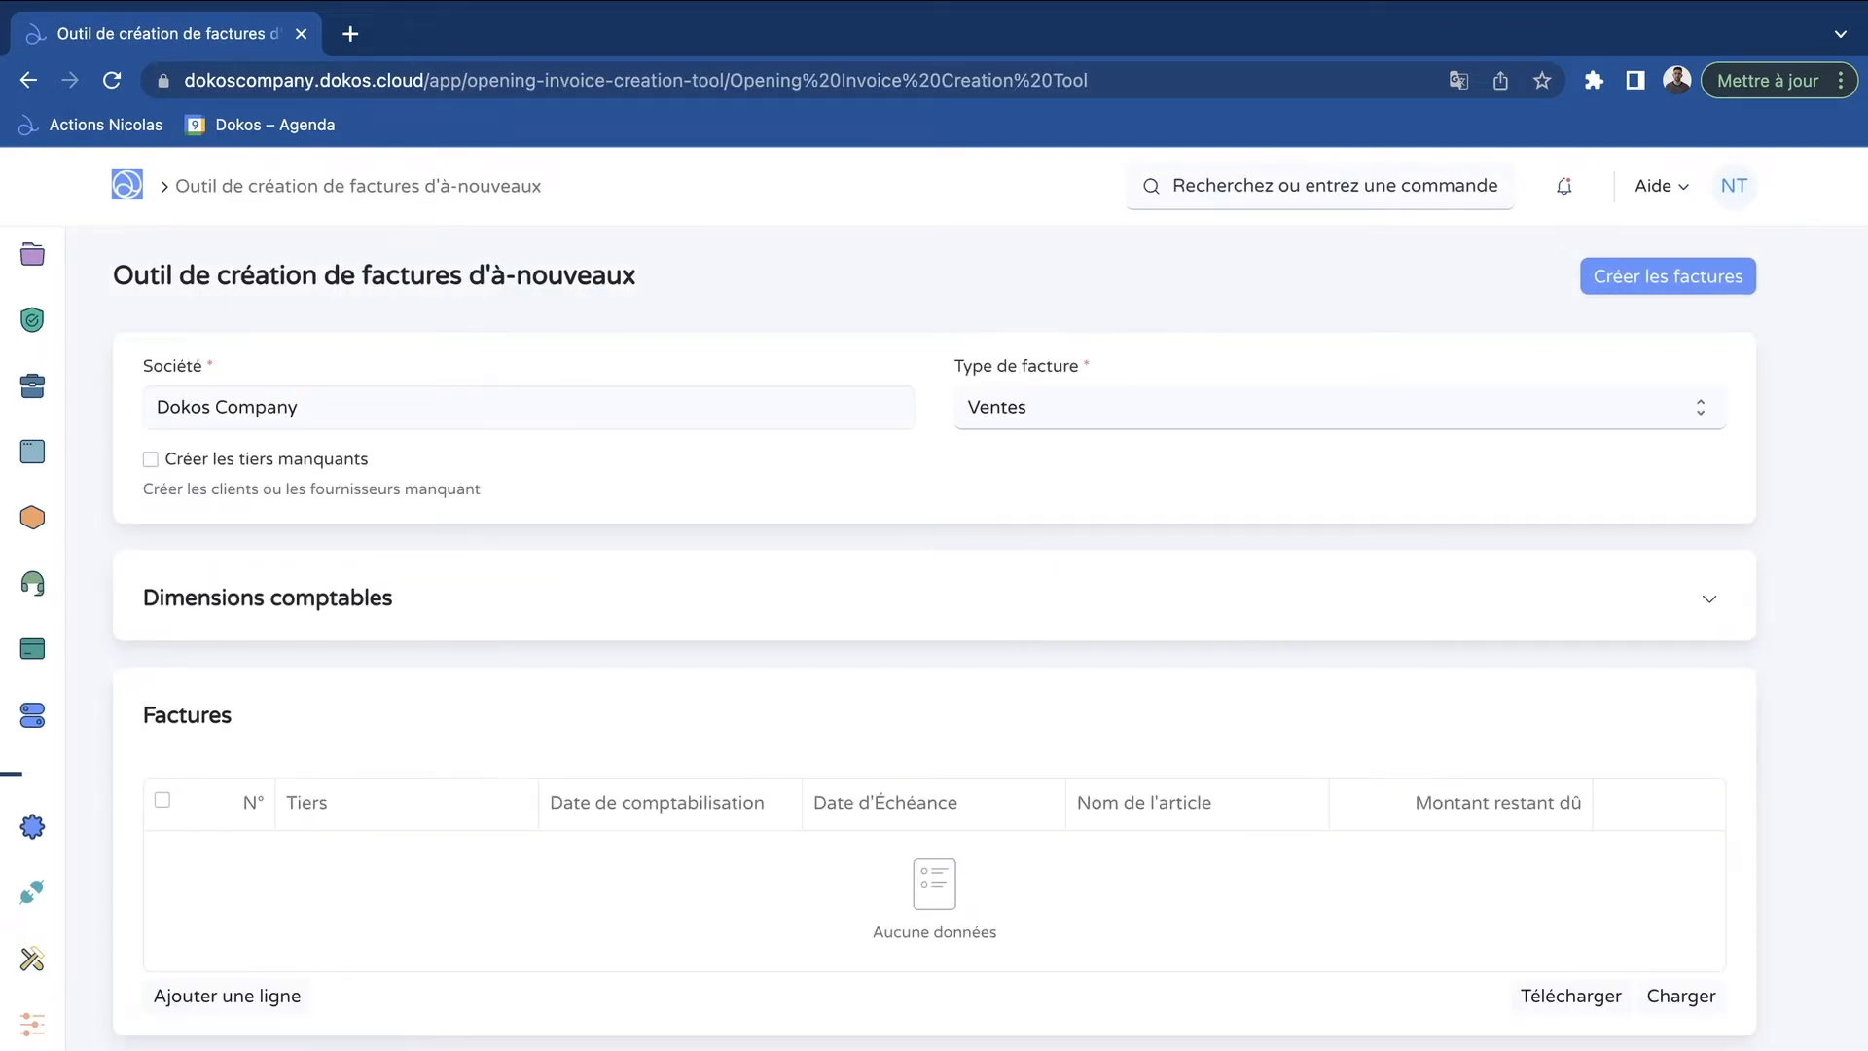
left_click(1265, 408)
left_click(1265, 438)
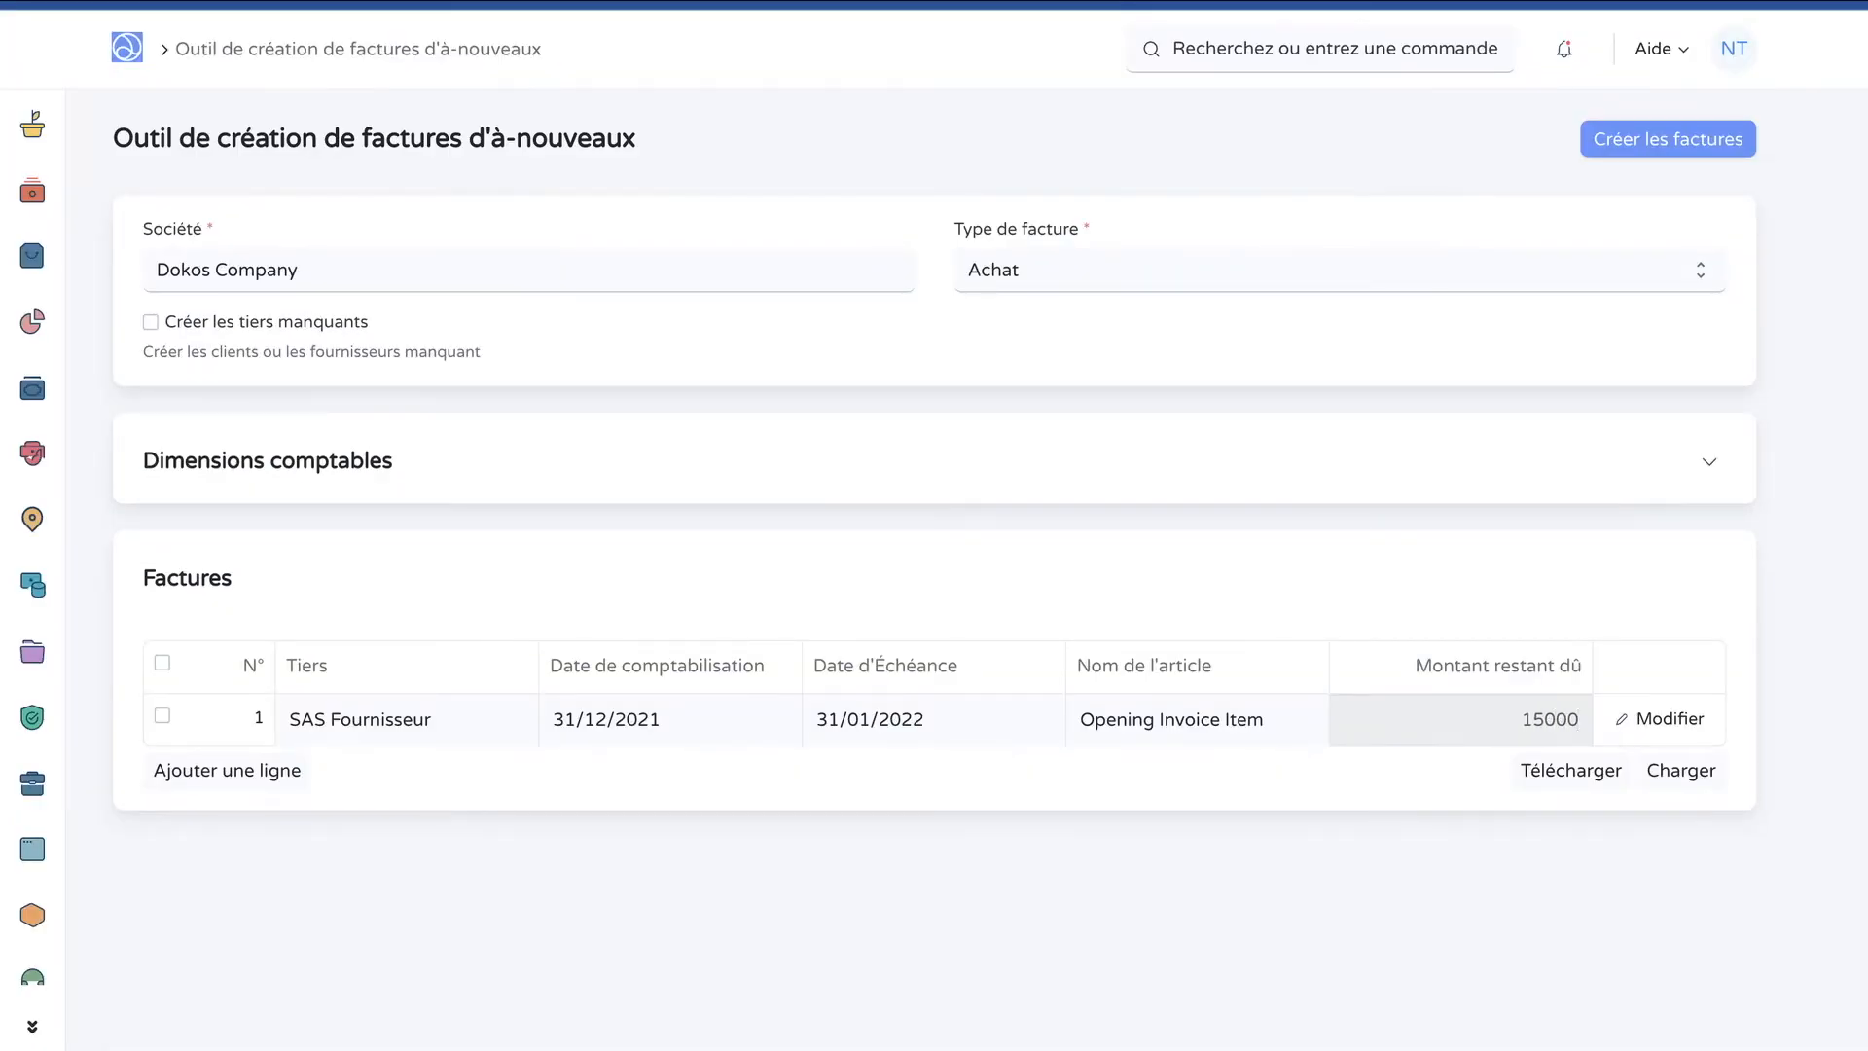
Set the SAS Fournisseur invoice line's outstanding amount to 15000 and its temporary opening account to 472 - Attente Fournisseur - DC
left_click(1269, 863)
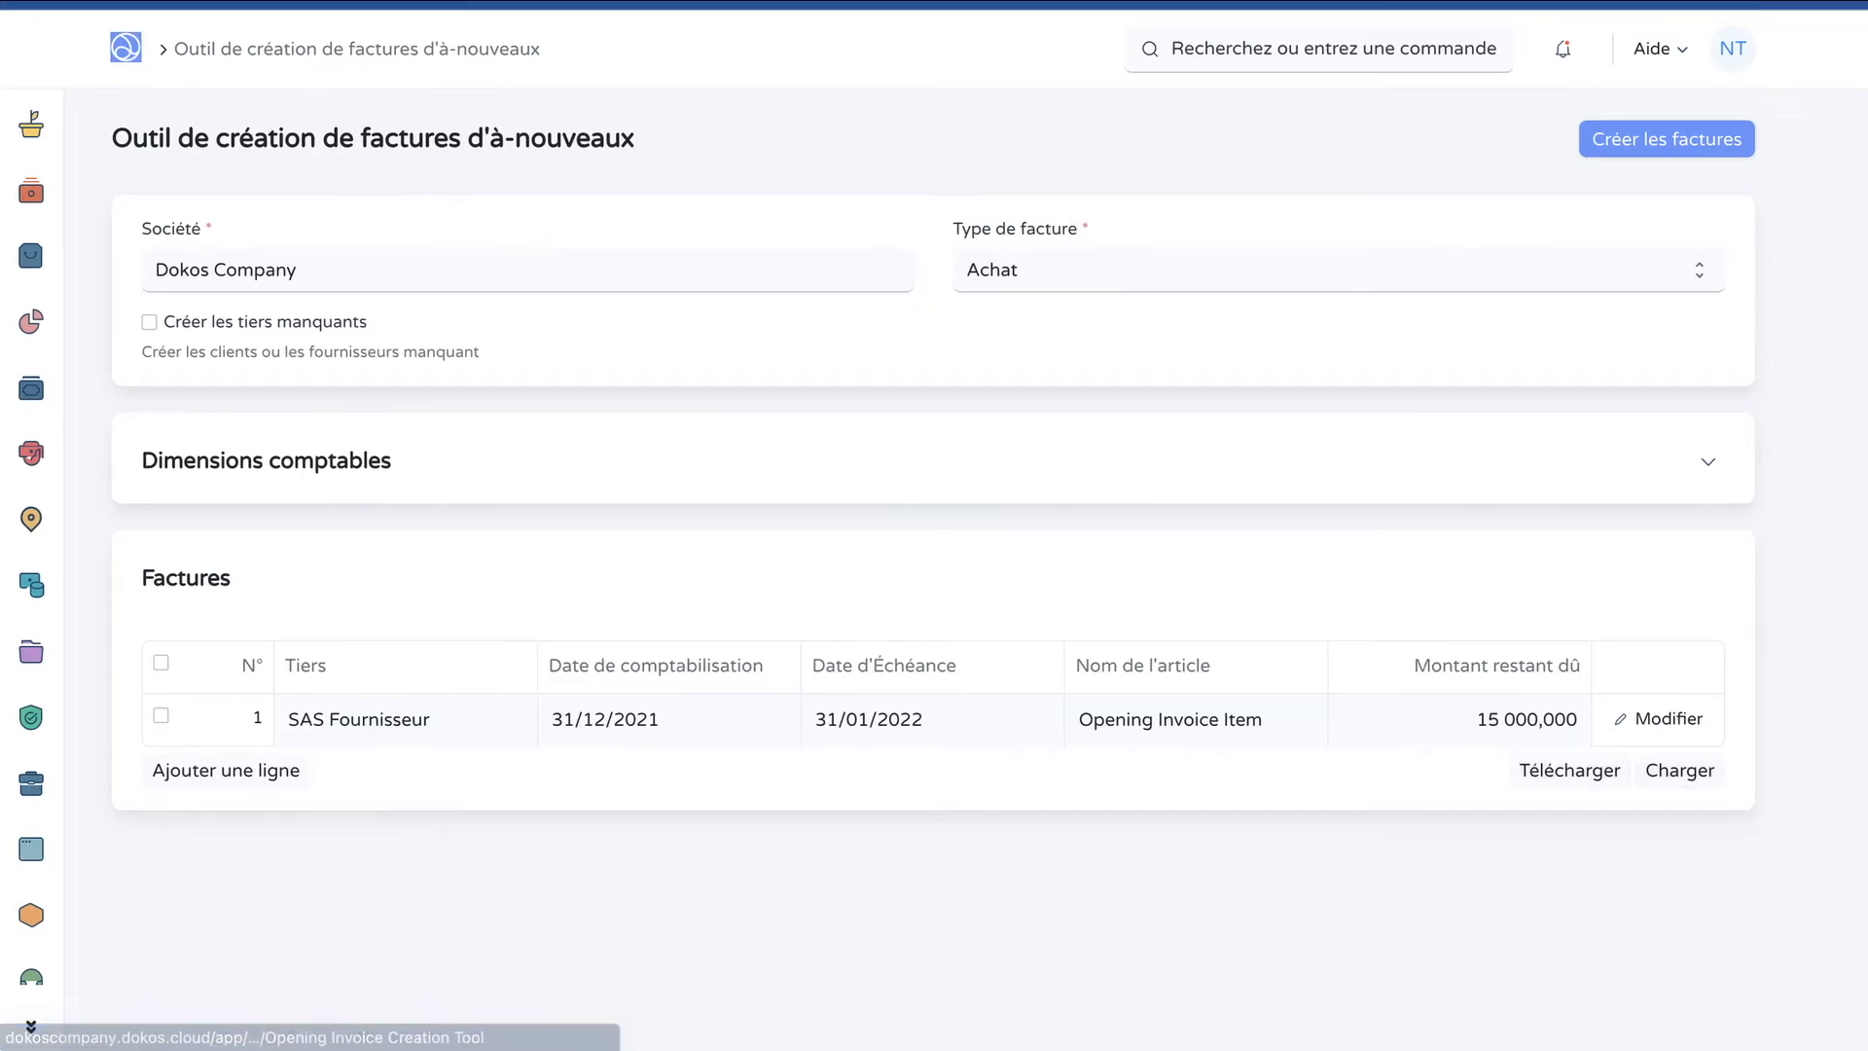
left_click(1660, 719)
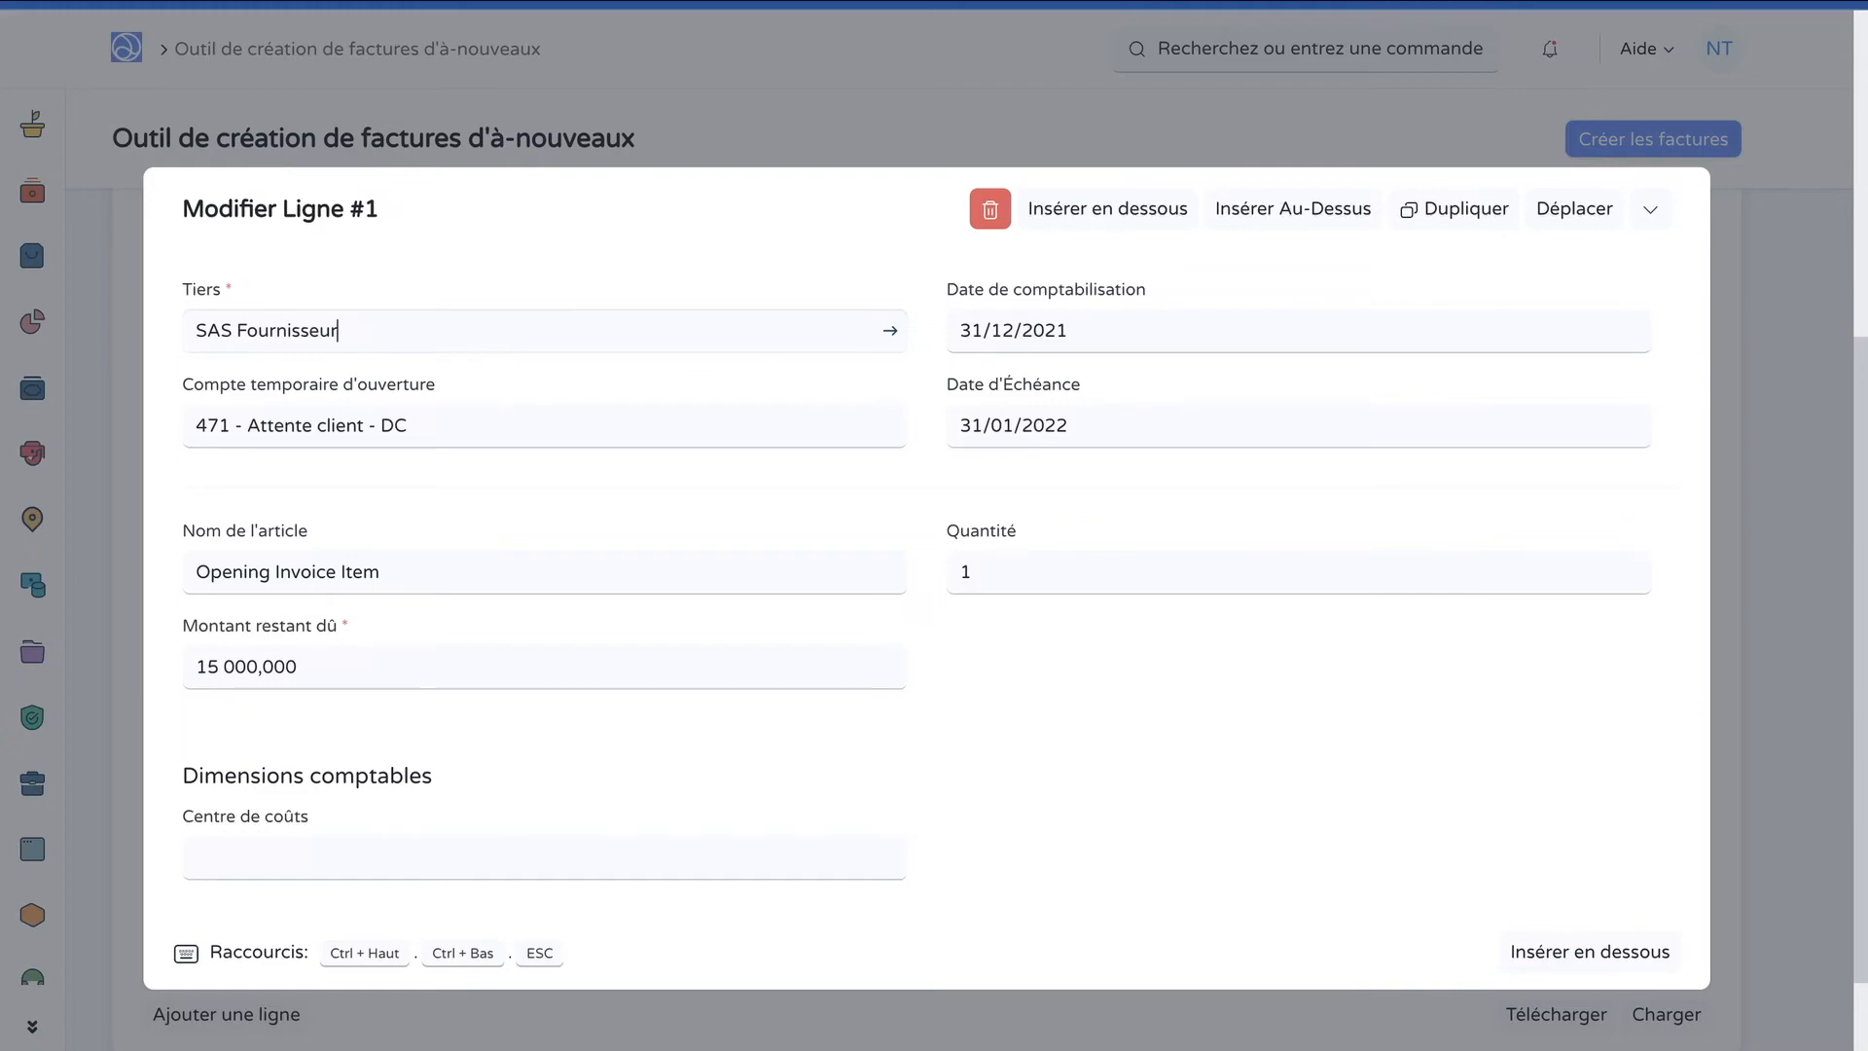
key("Tab")
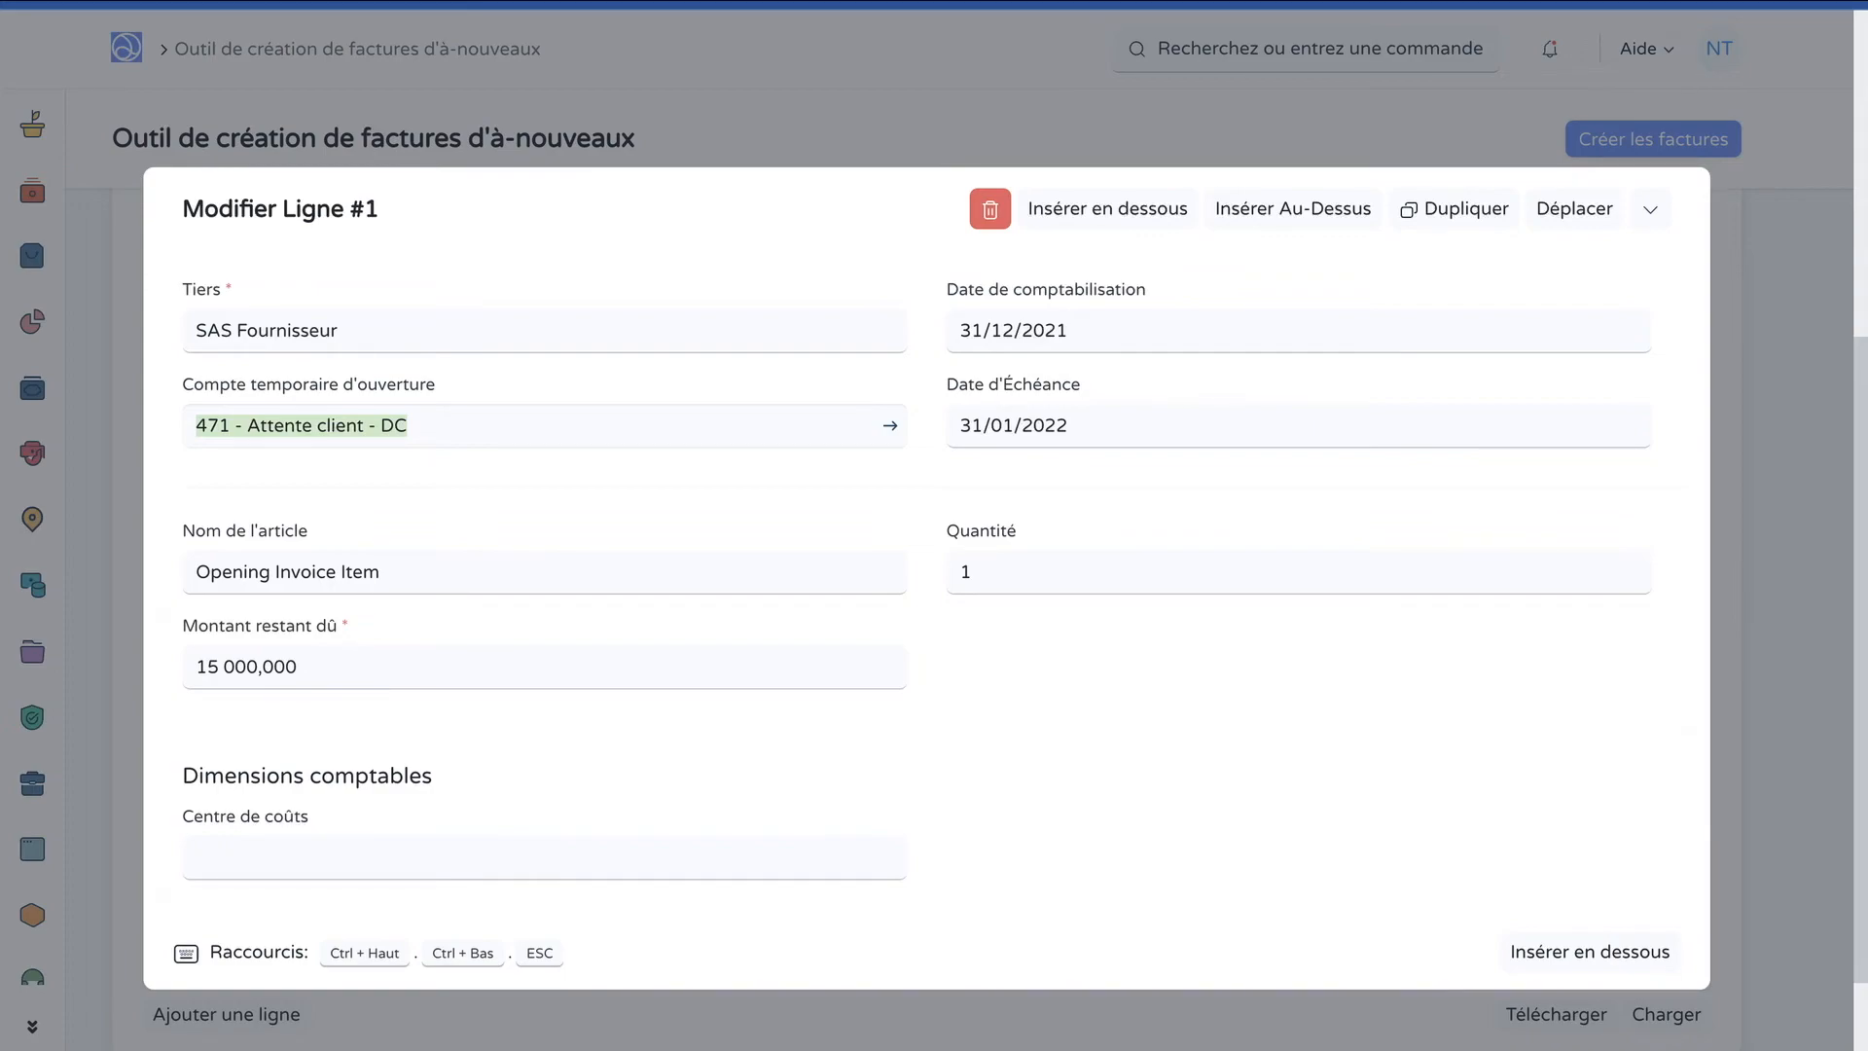
key("BackSpace")
type("472")
key("Return")
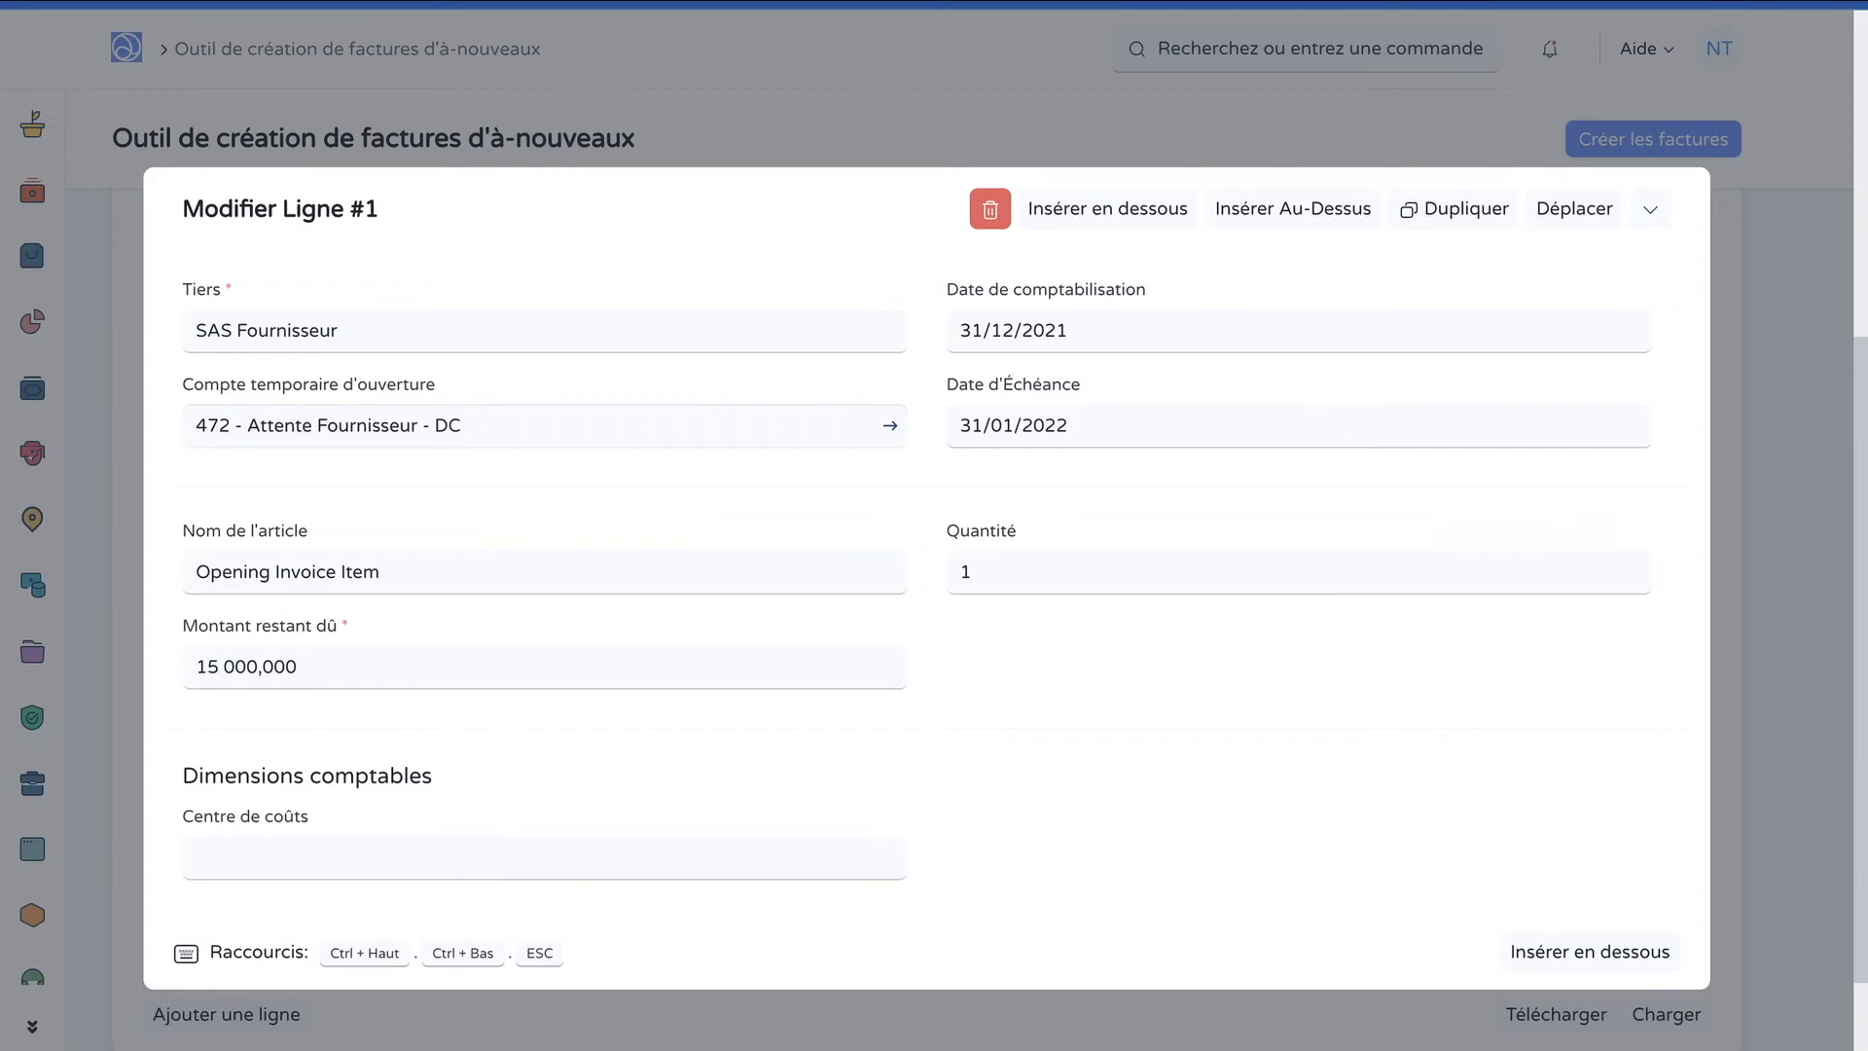
key("Escape")
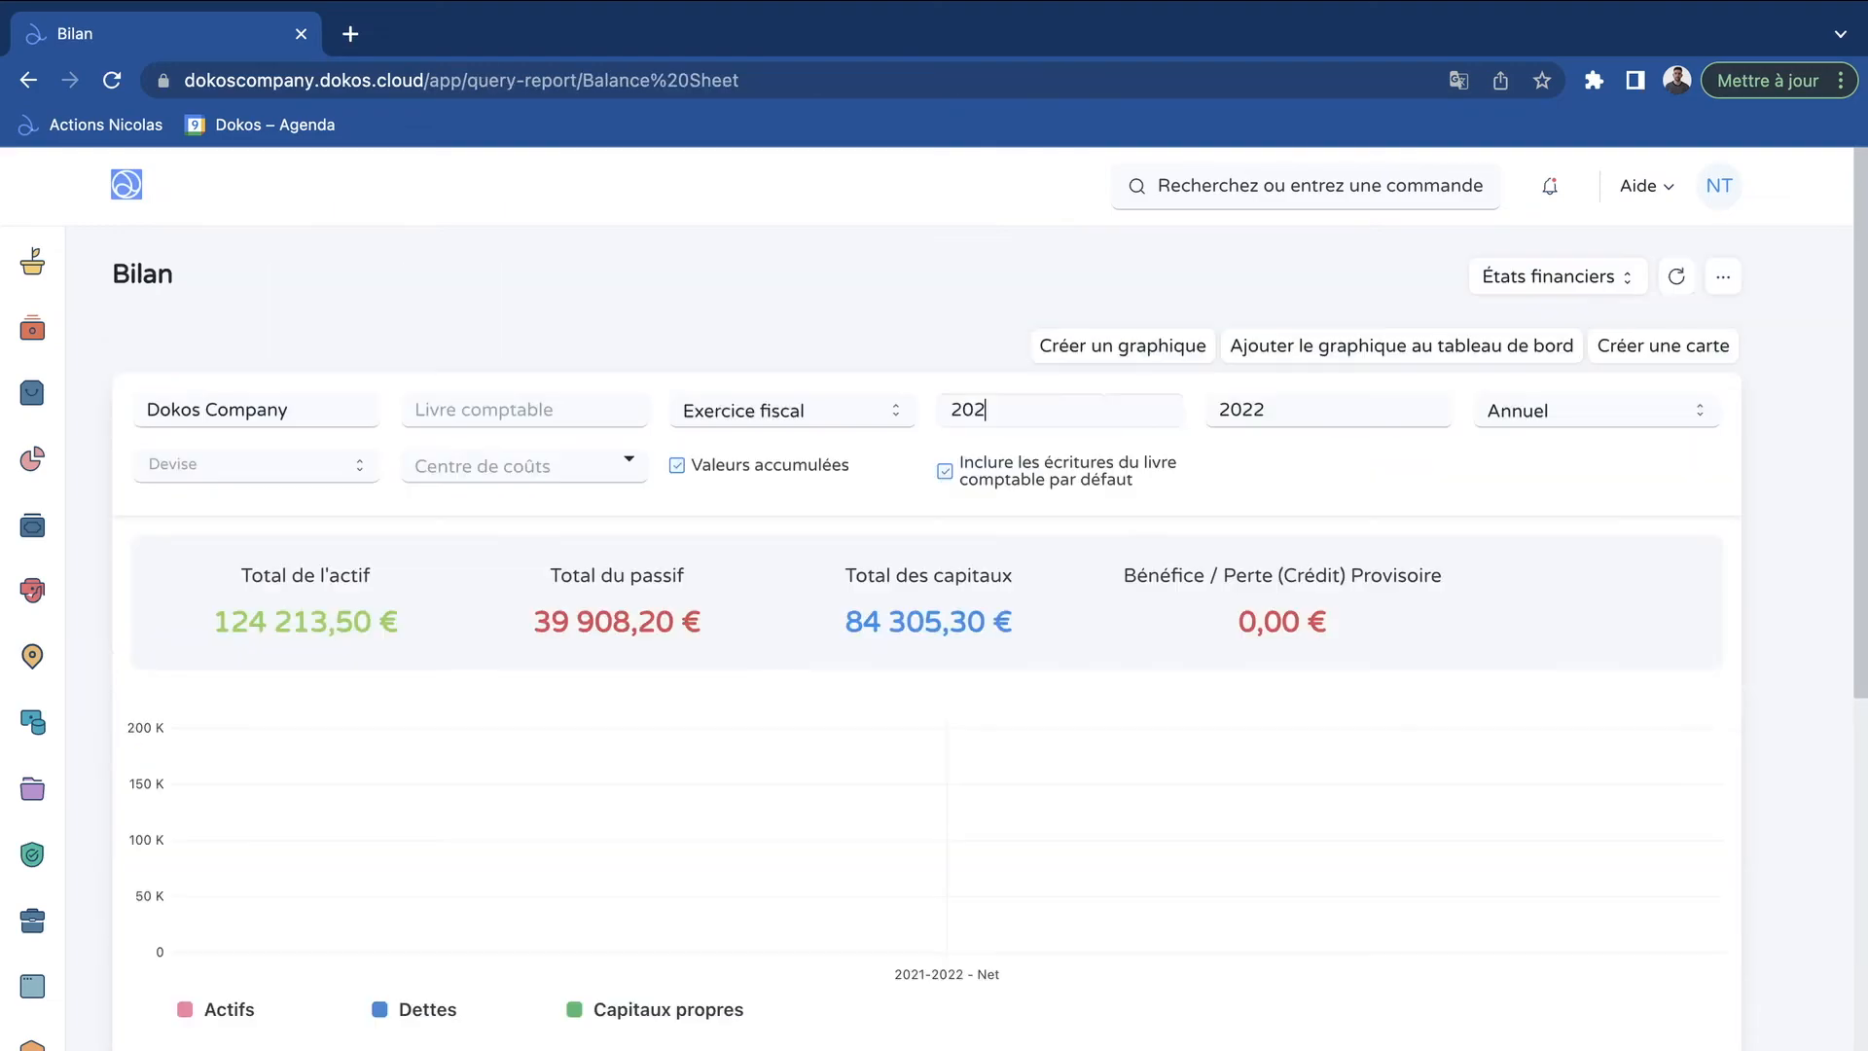
Set the Bilan report's start and end years to 2021 and bring up the Passifs section
type("1")
key("Tab")
type("2021")
scroll(924, 632, "down", 15)
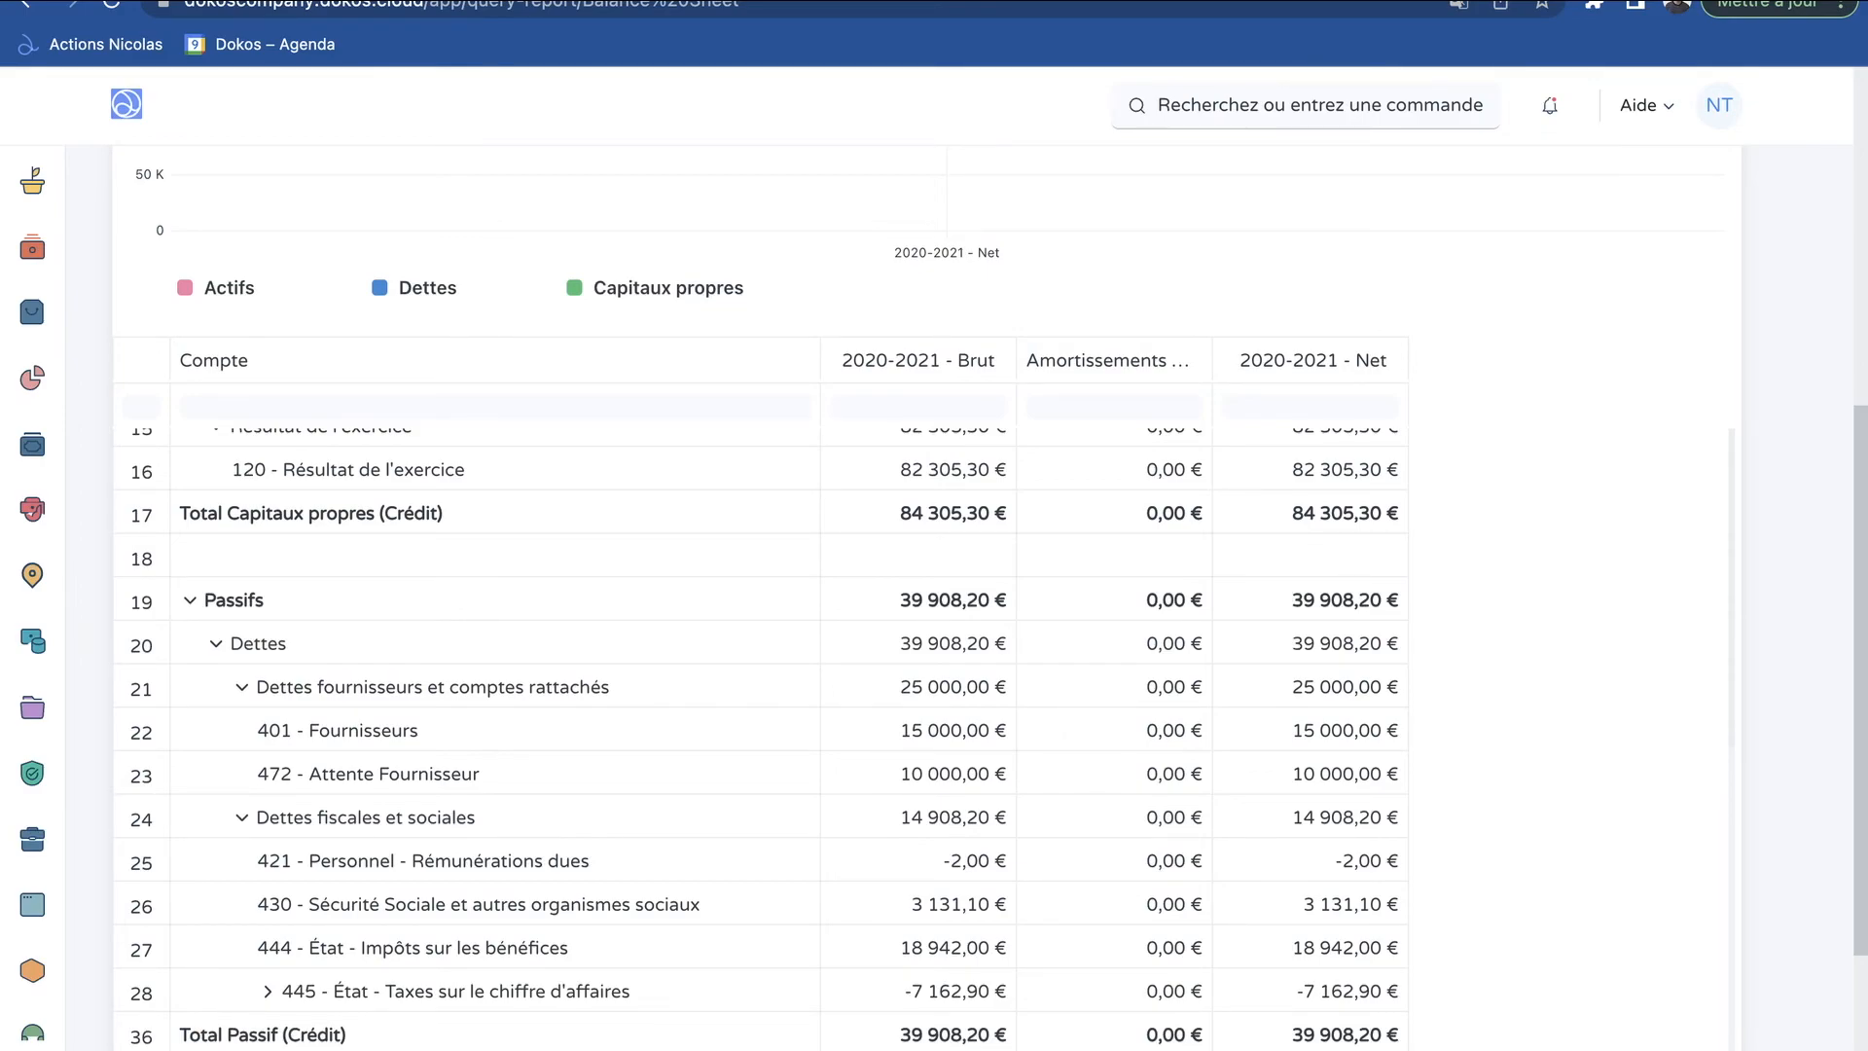
Examine the Bilan's supplier debts under 401 and 472, then the receivables, bank accounts and overall totals
scroll(759, 729, "up", 4)
scroll(759, 730, "down", 4)
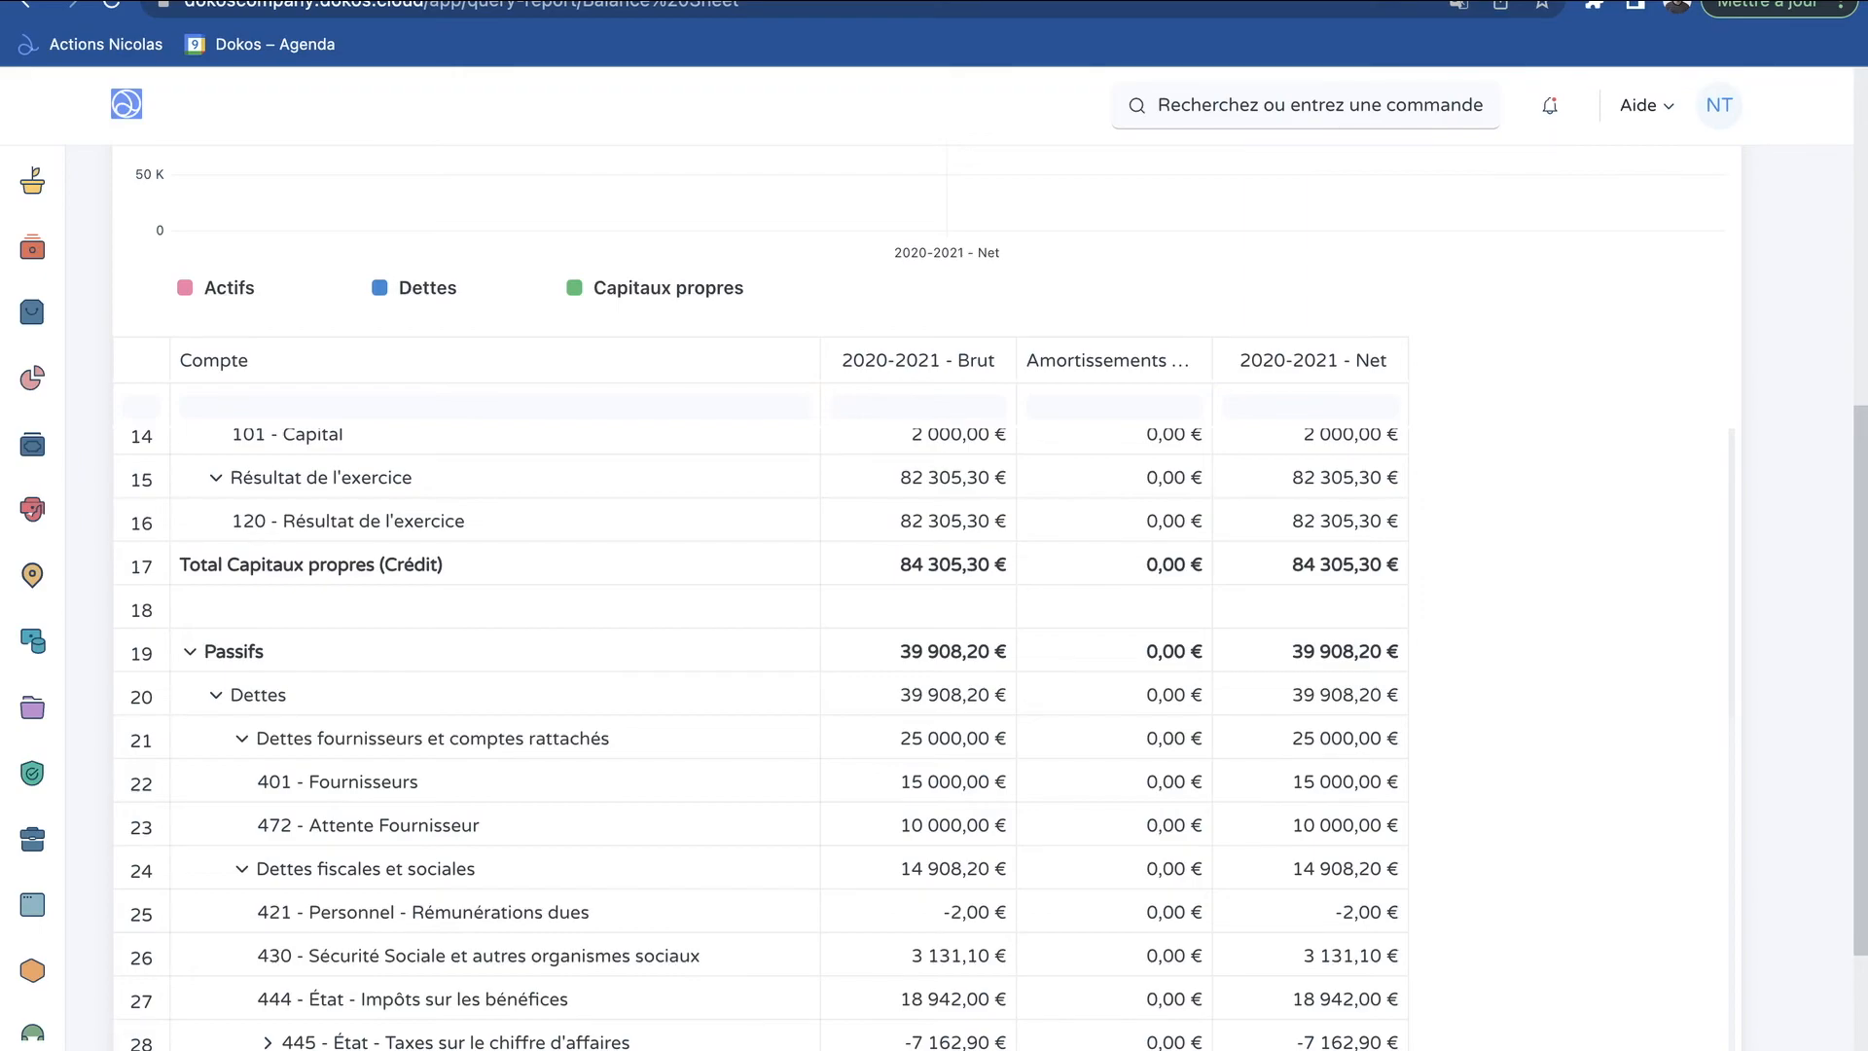
scroll(759, 739, "up", 1)
scroll(759, 730, "down", 2)
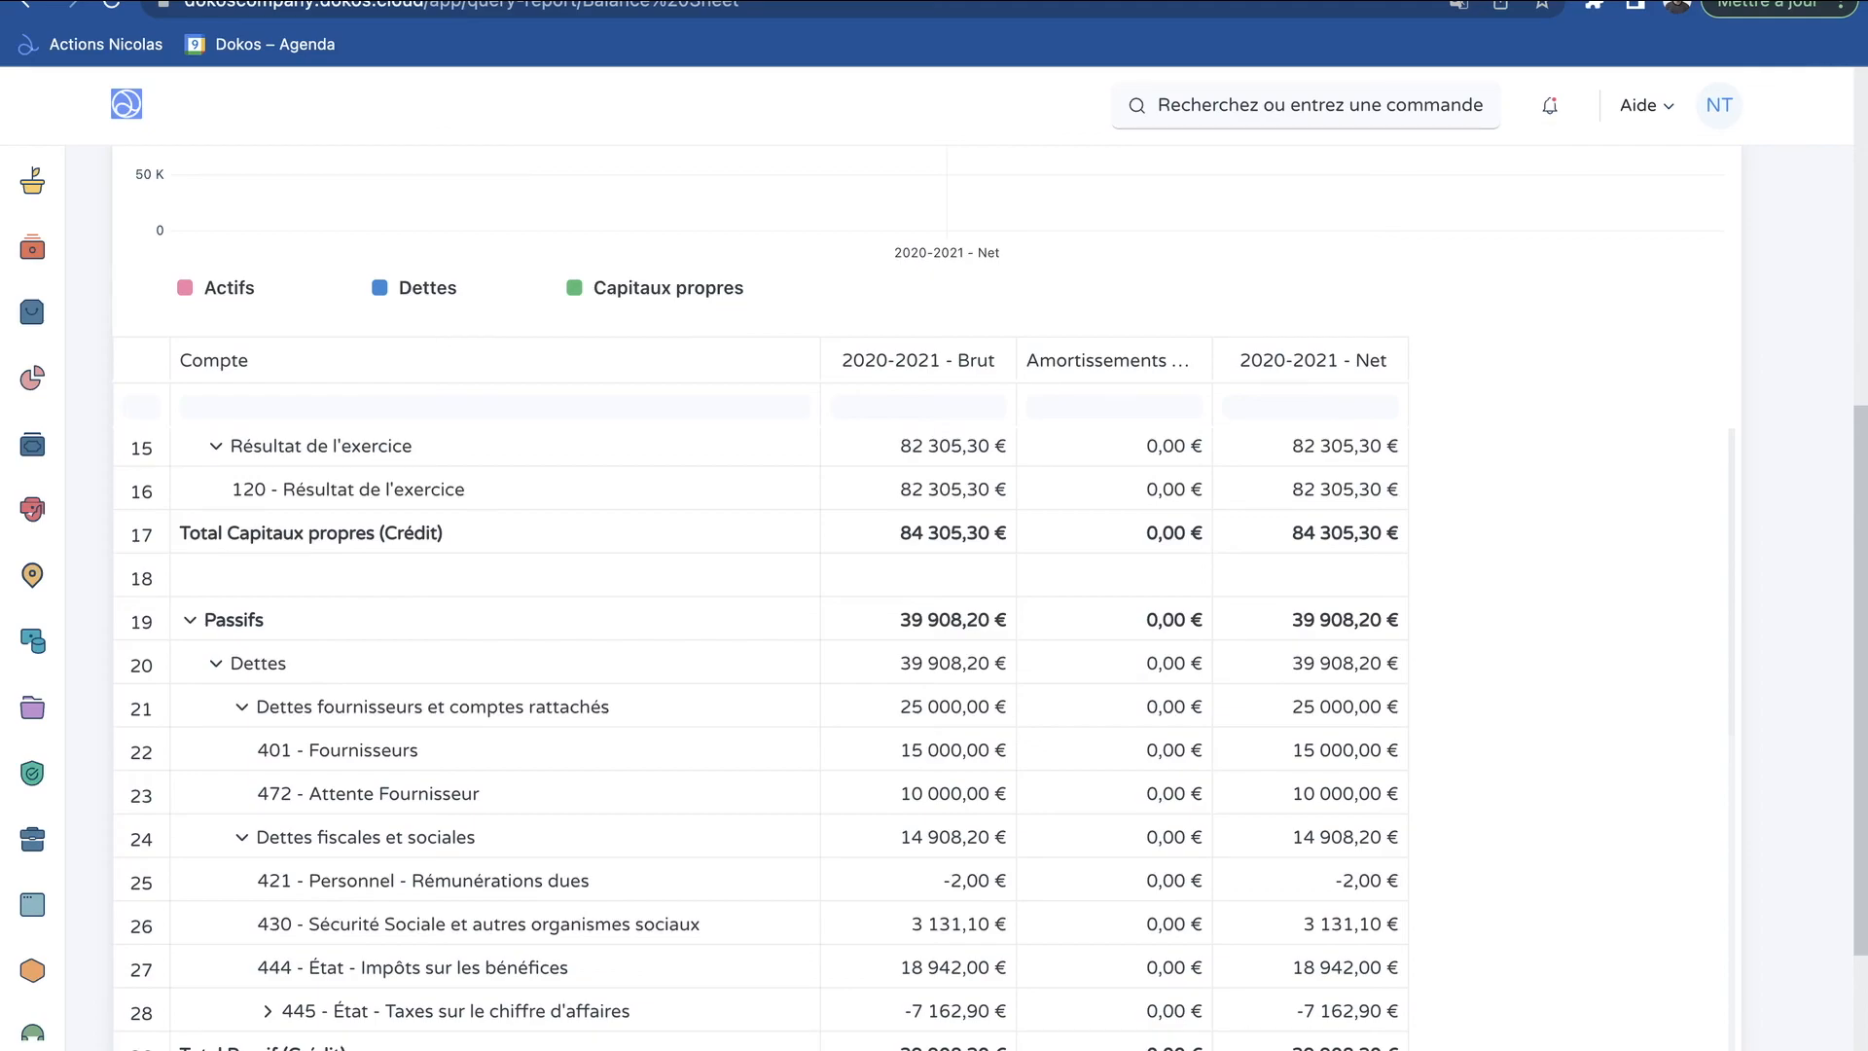
scroll(759, 739, "down", 1)
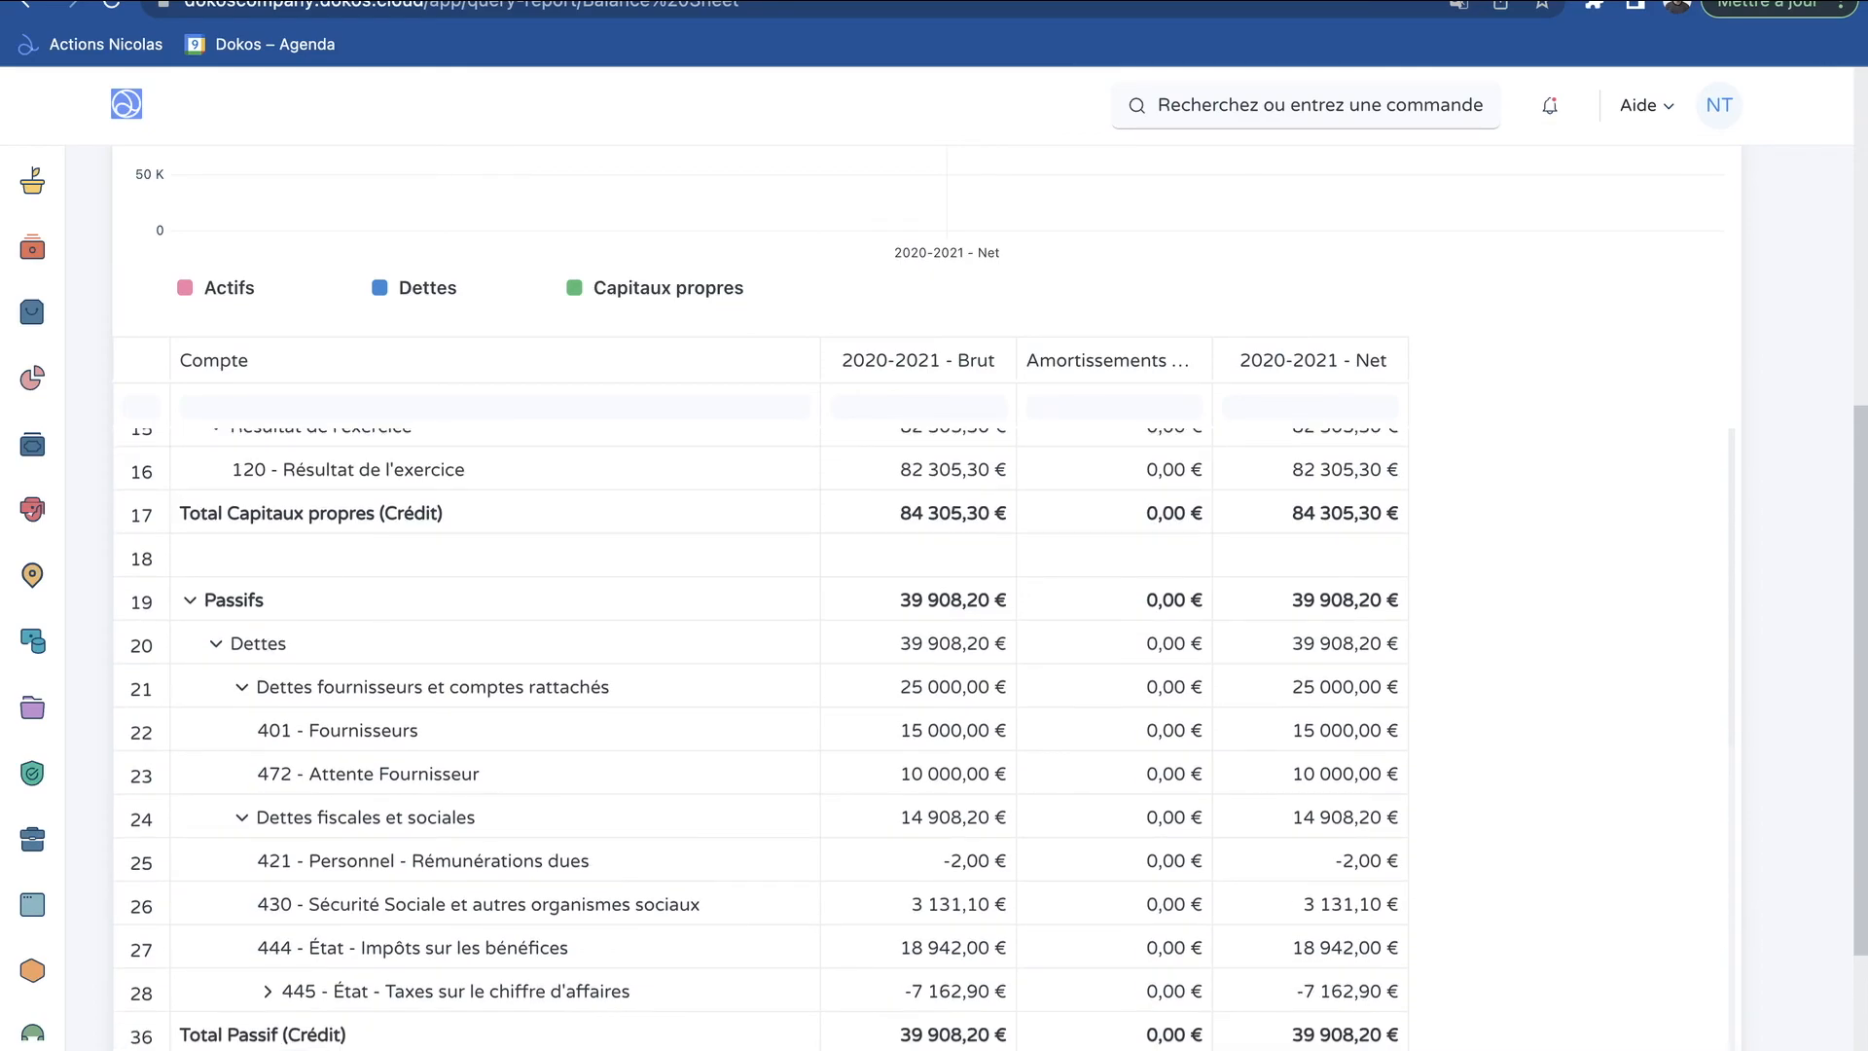
scroll(759, 739, "up", 2)
scroll(759, 681, "up", 5)
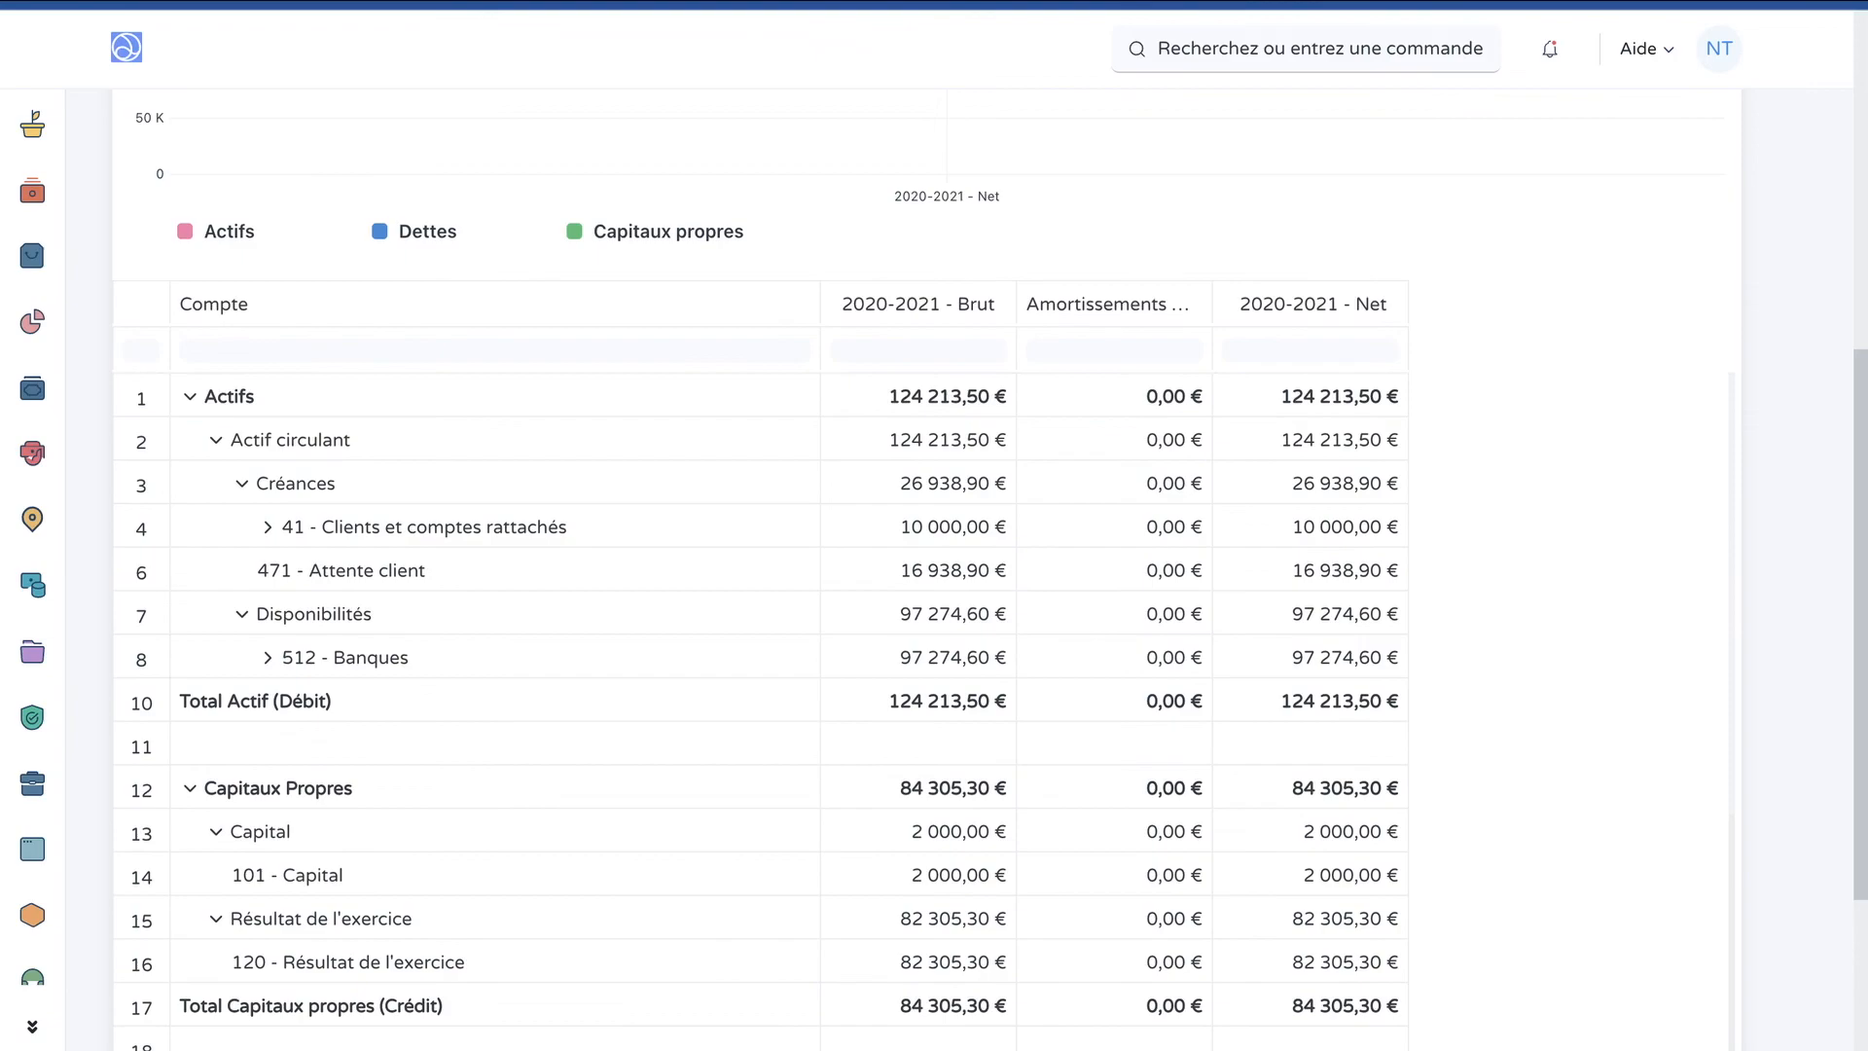
scroll(934, 584, "up", 7)
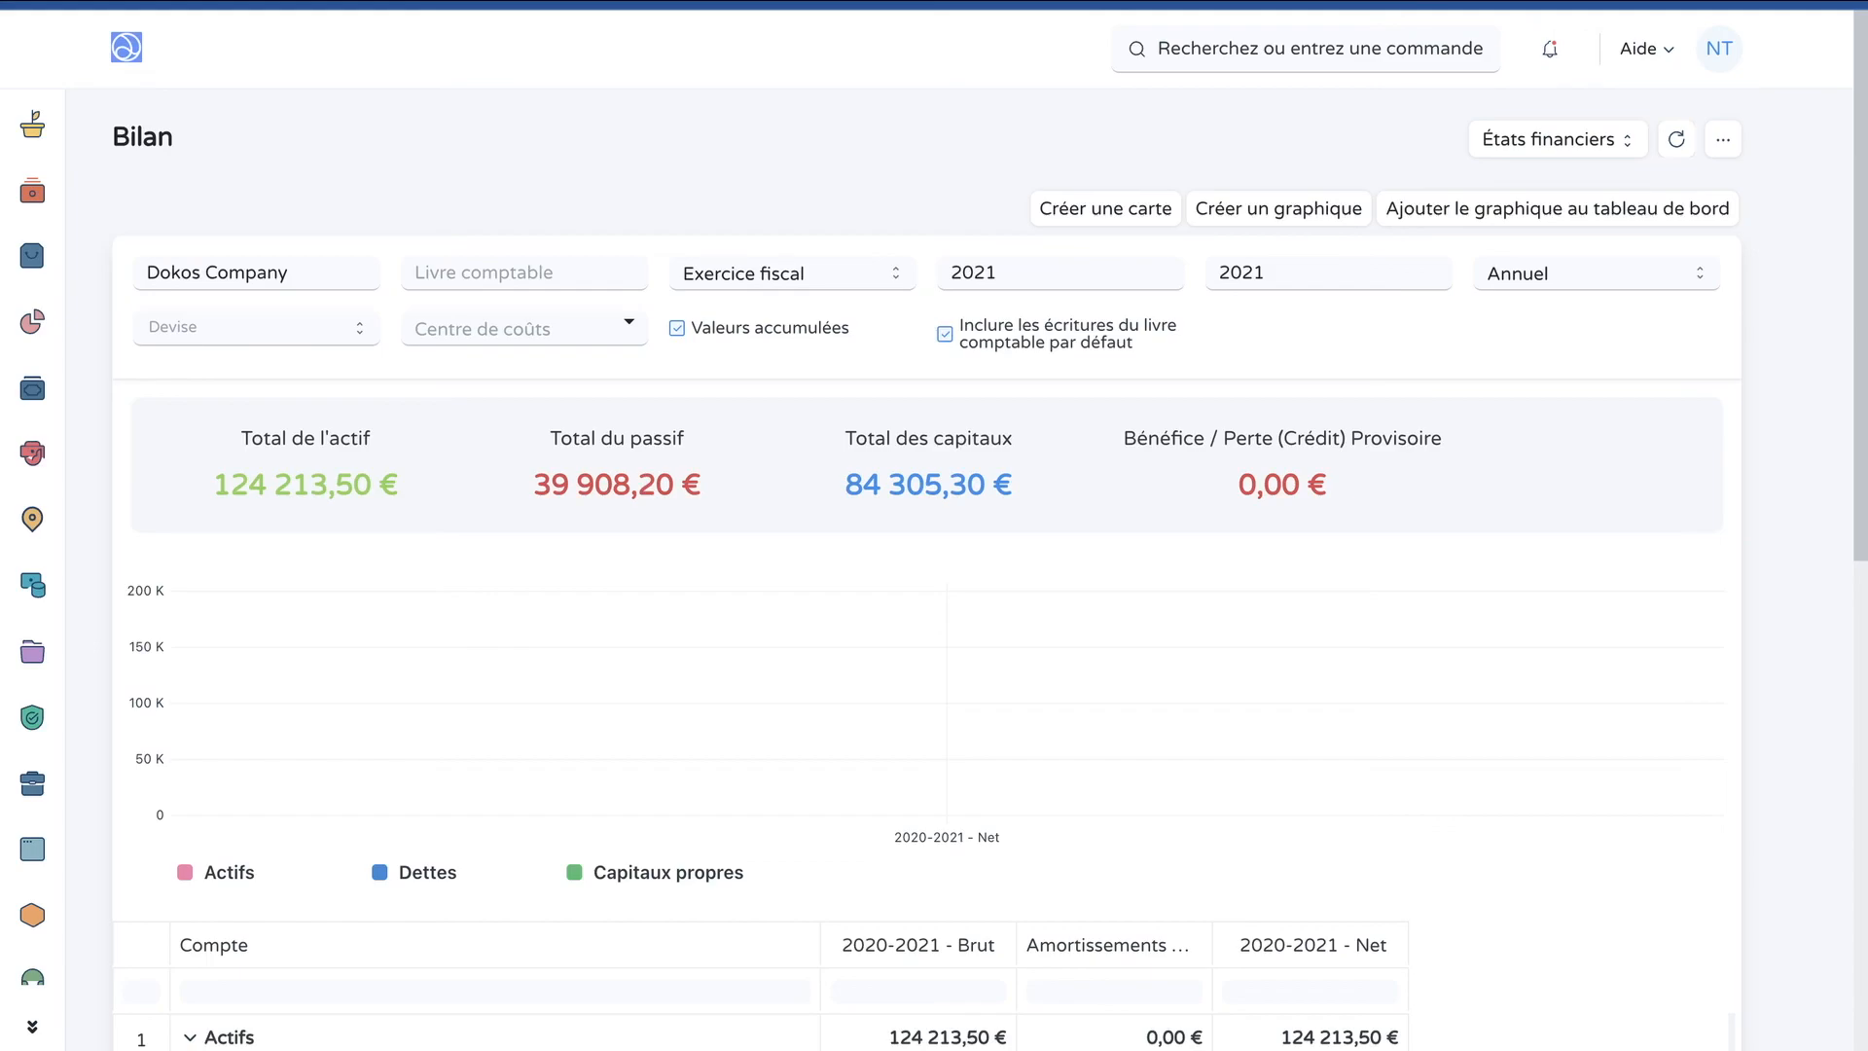
scroll(934, 584, "down", 7)
scroll(934, 583, "up", 8)
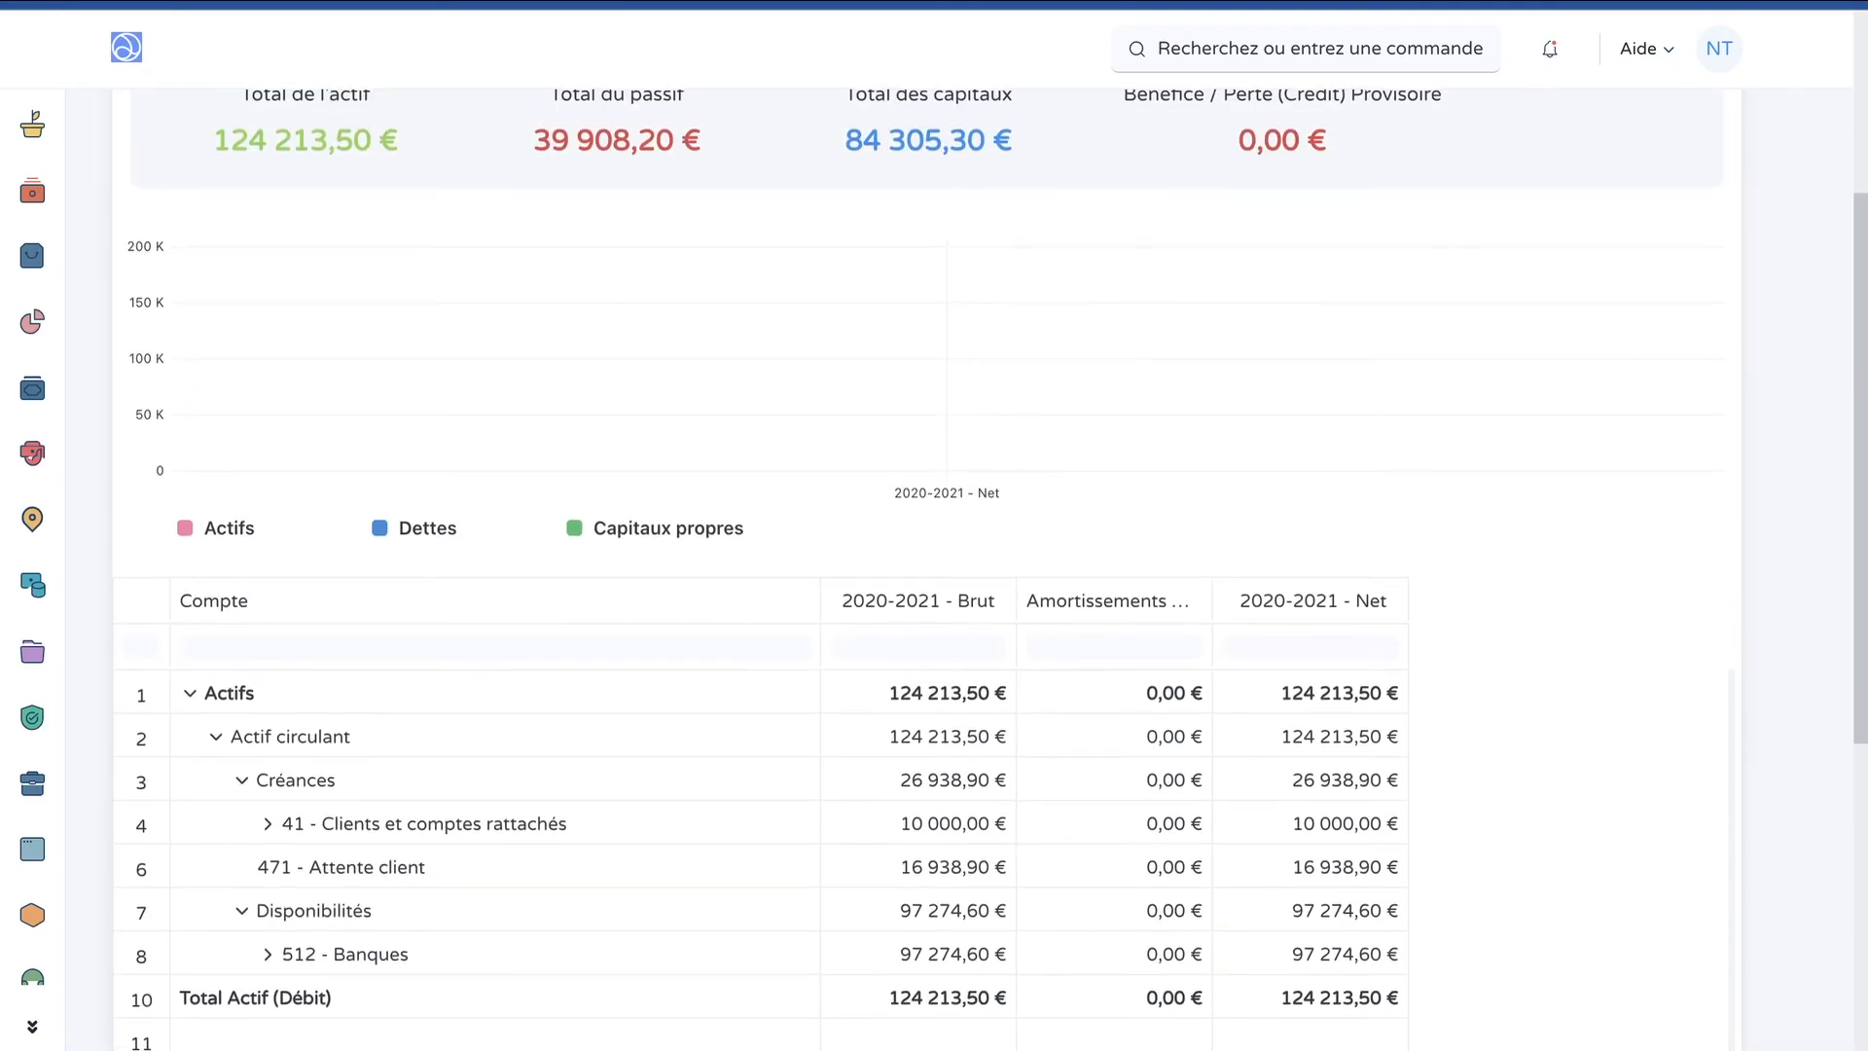